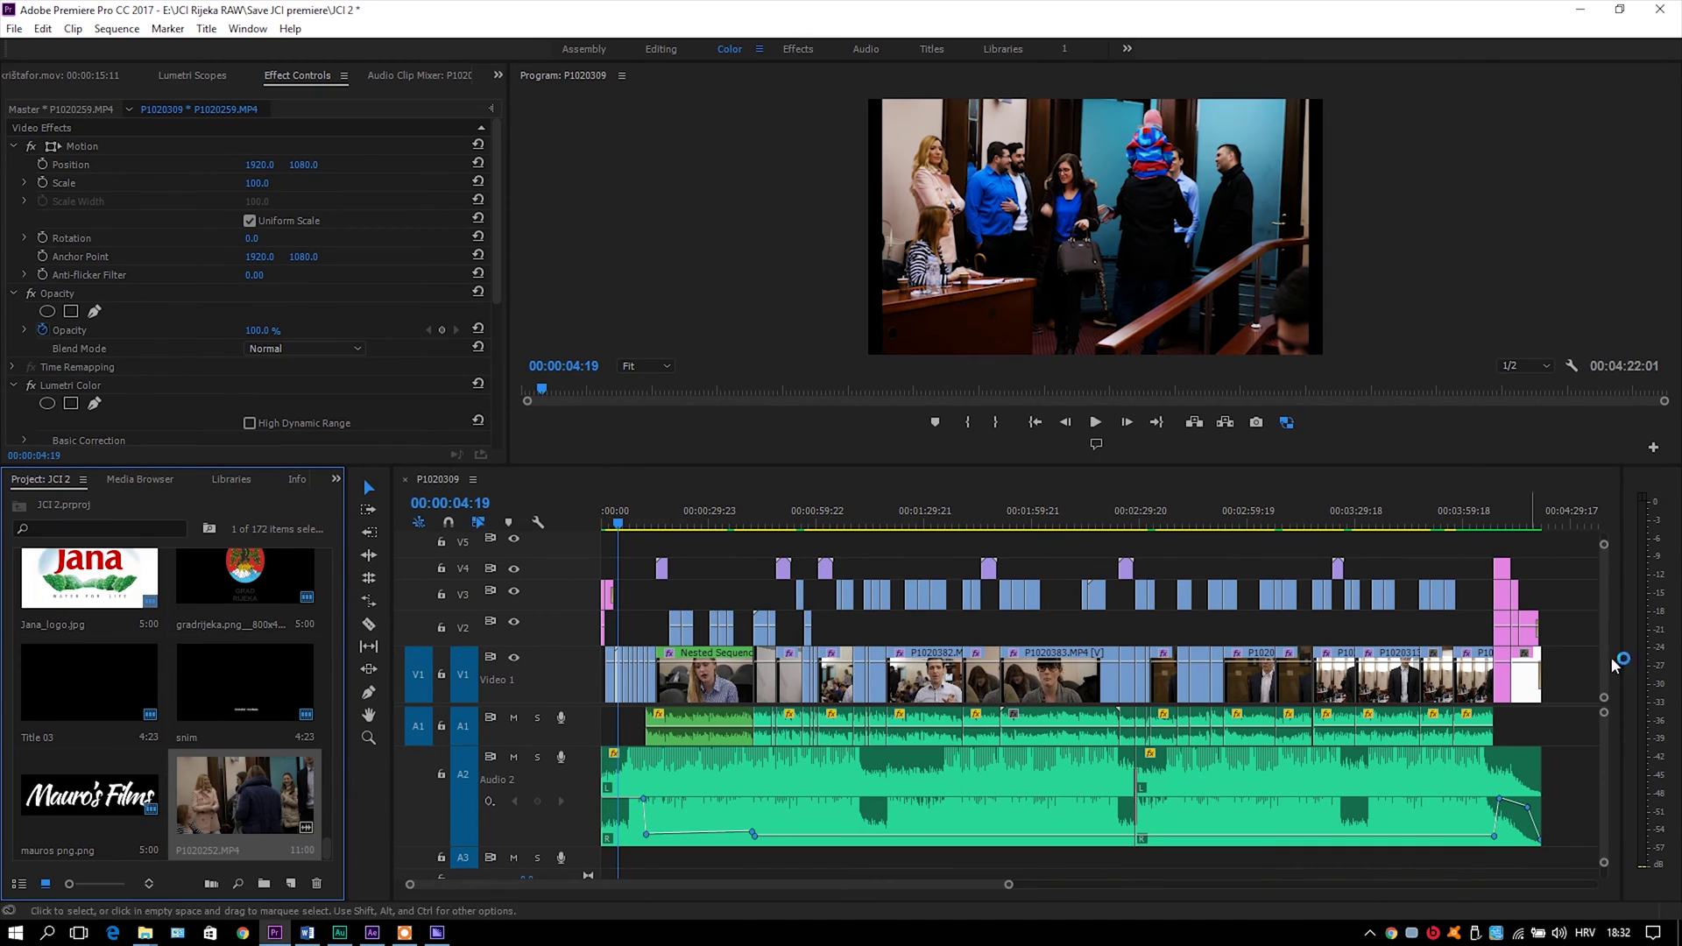
left_click_drag(1008, 885, 1138, 872)
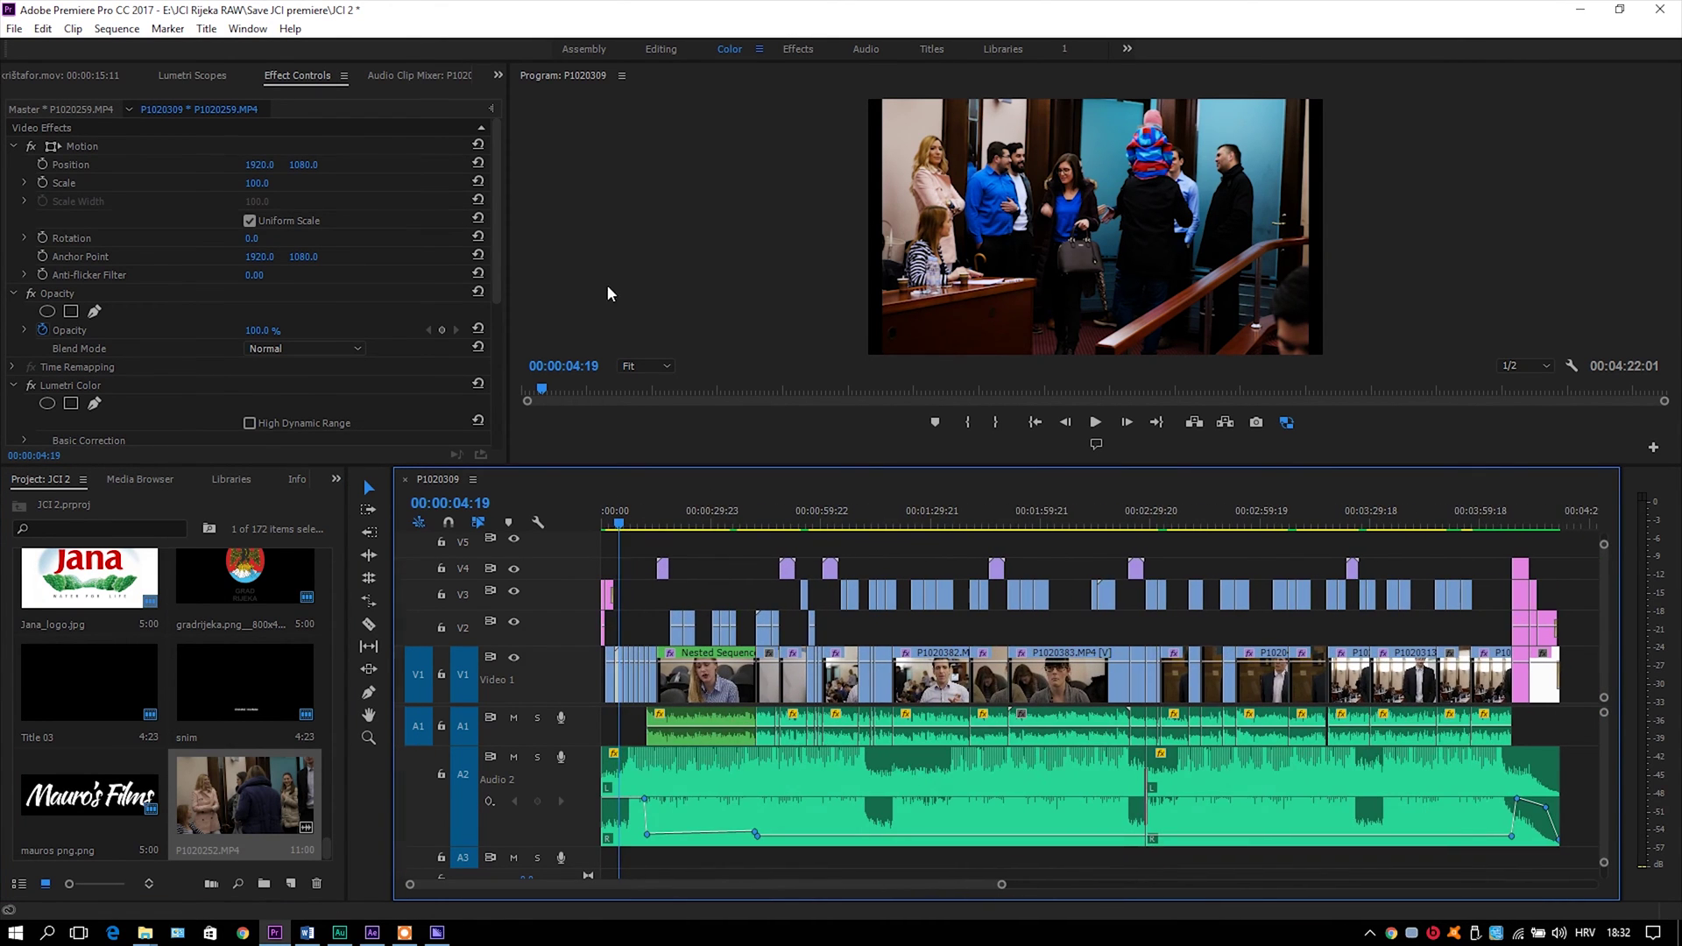
Step: Enable ingest to create proxies, with D:\JCI 2 Proxy as the proxy destination
left_click(13, 29)
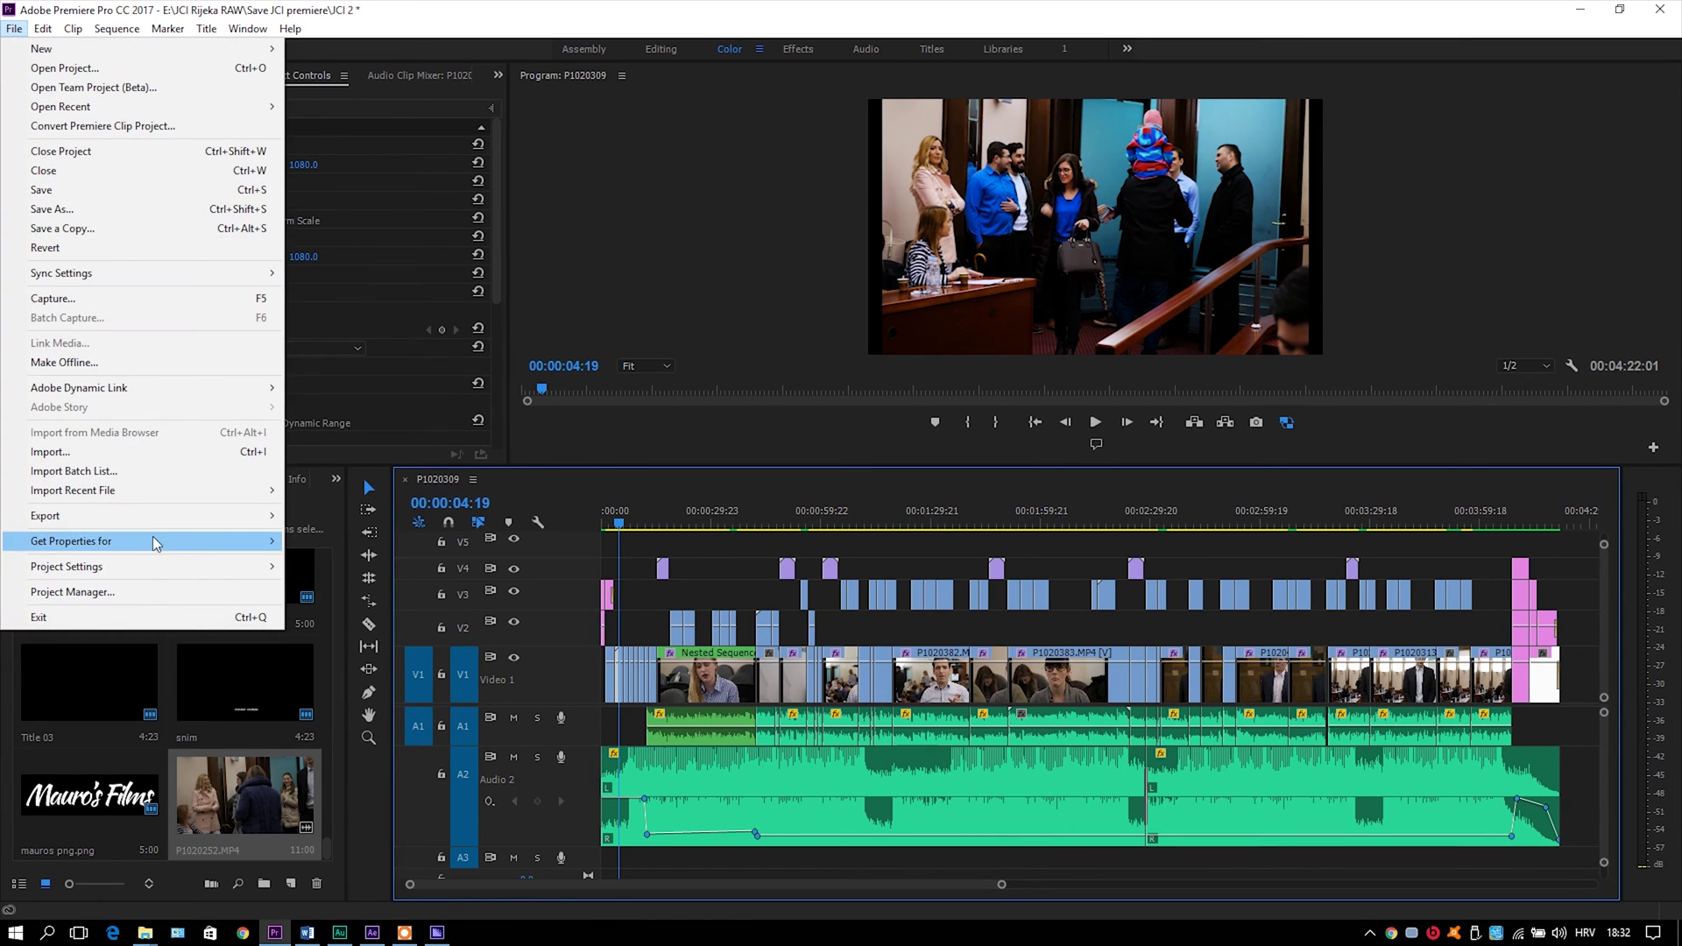
left_click(332, 606)
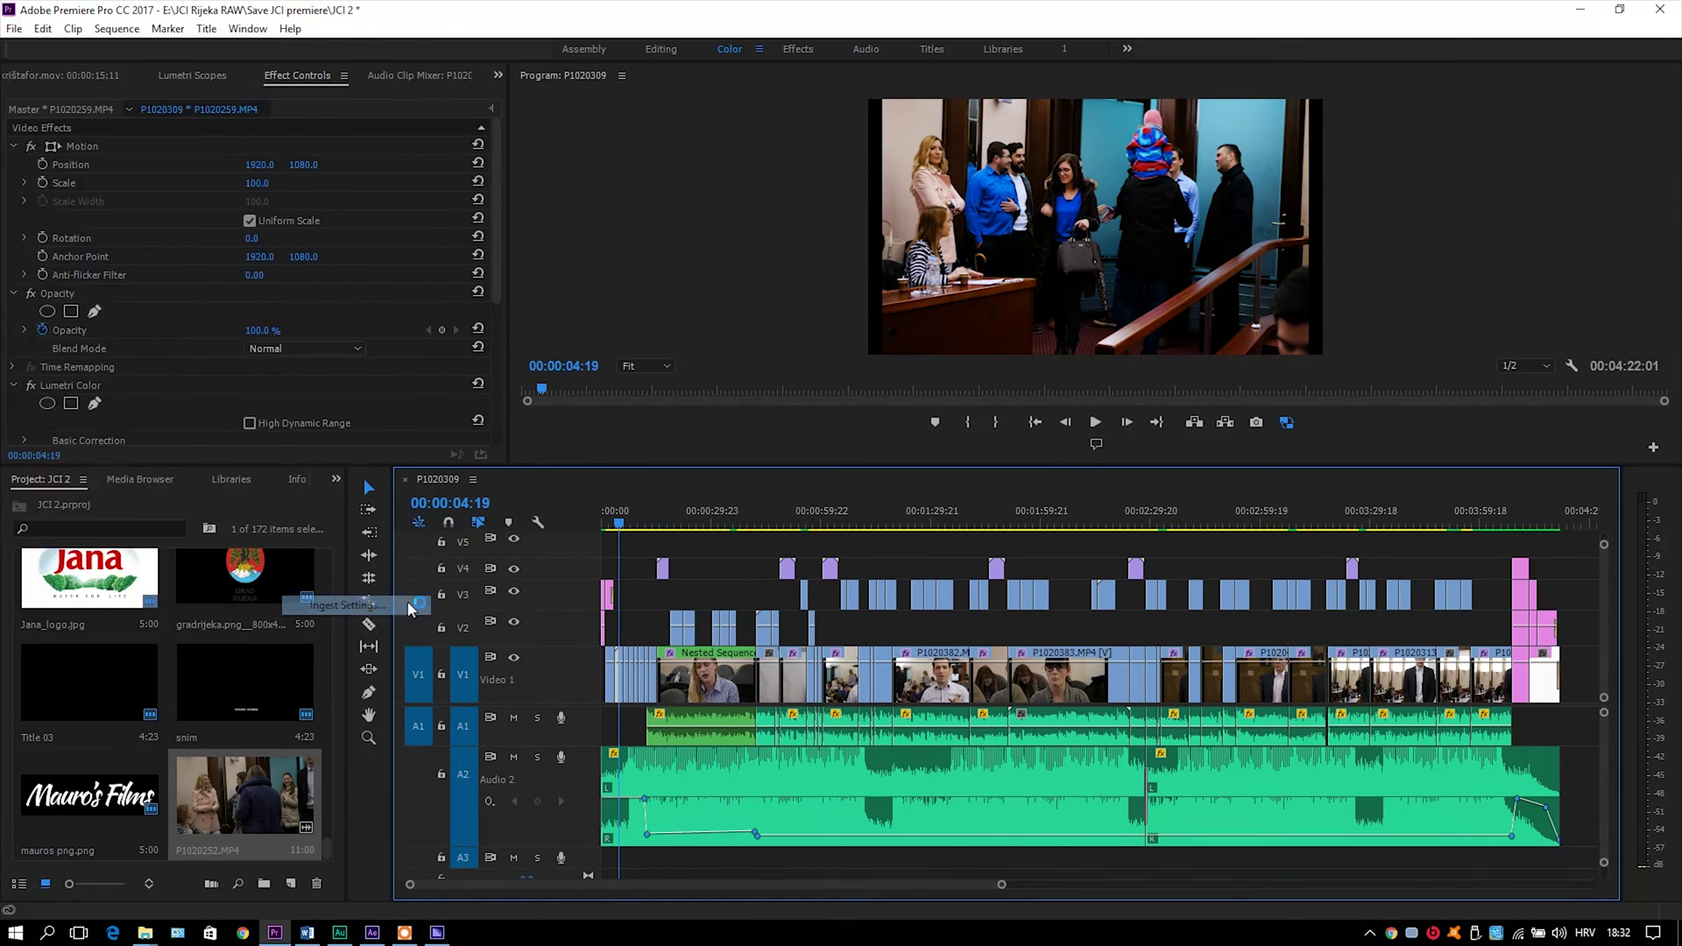
left_click(669, 303)
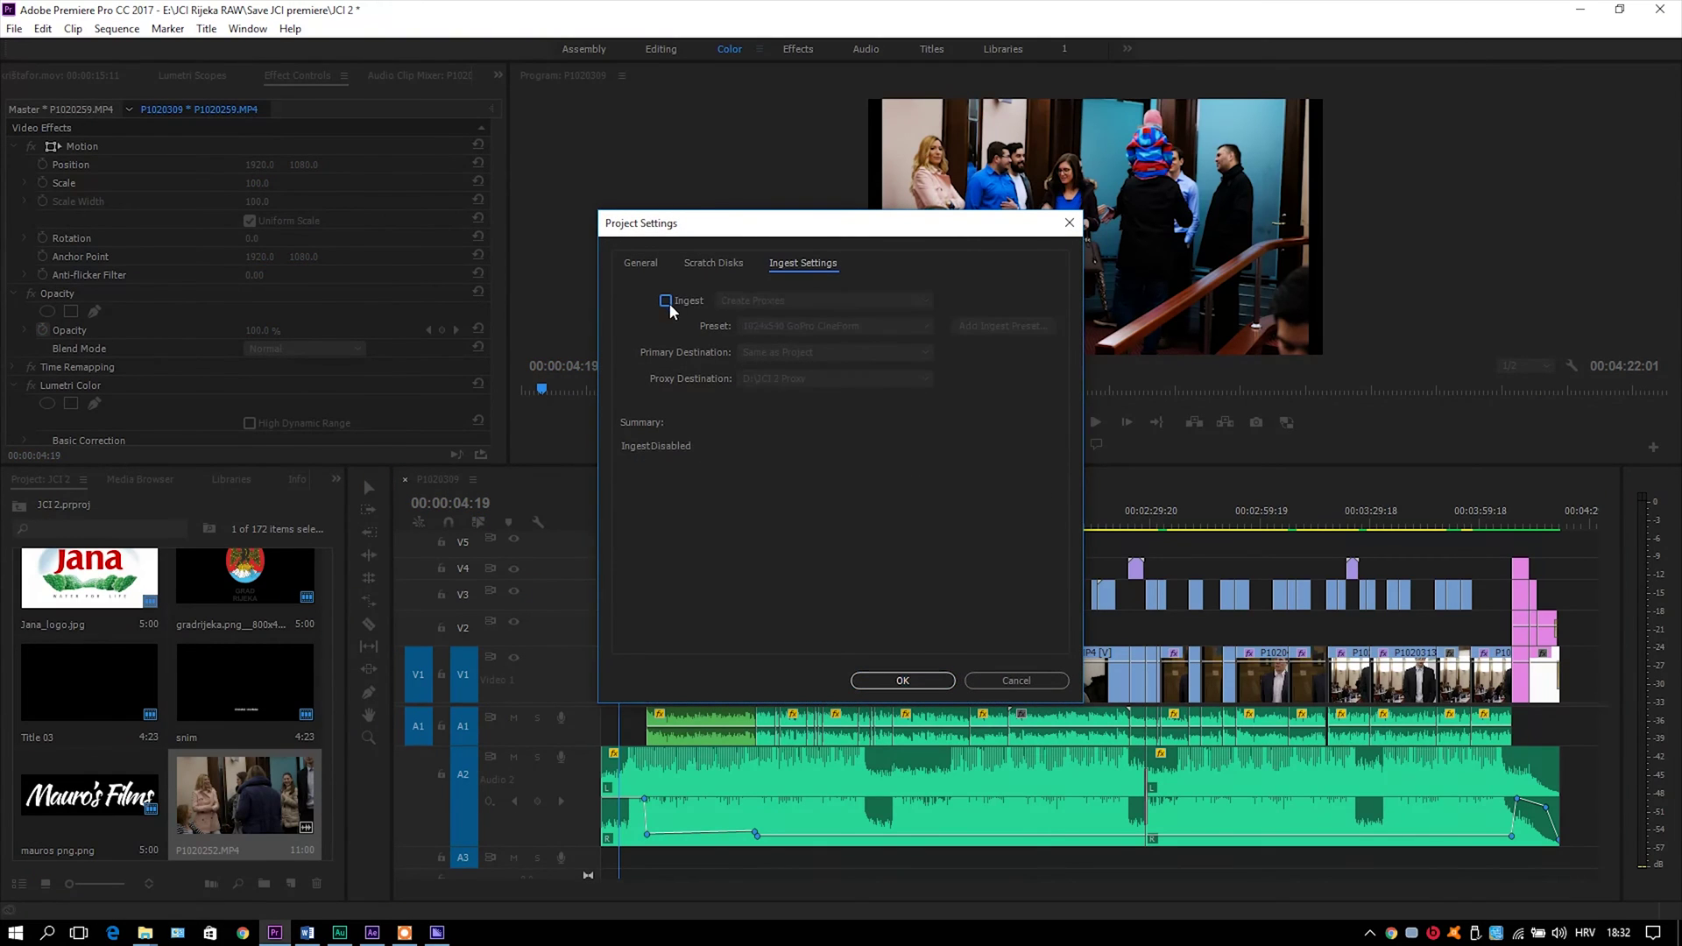
left_click(668, 302)
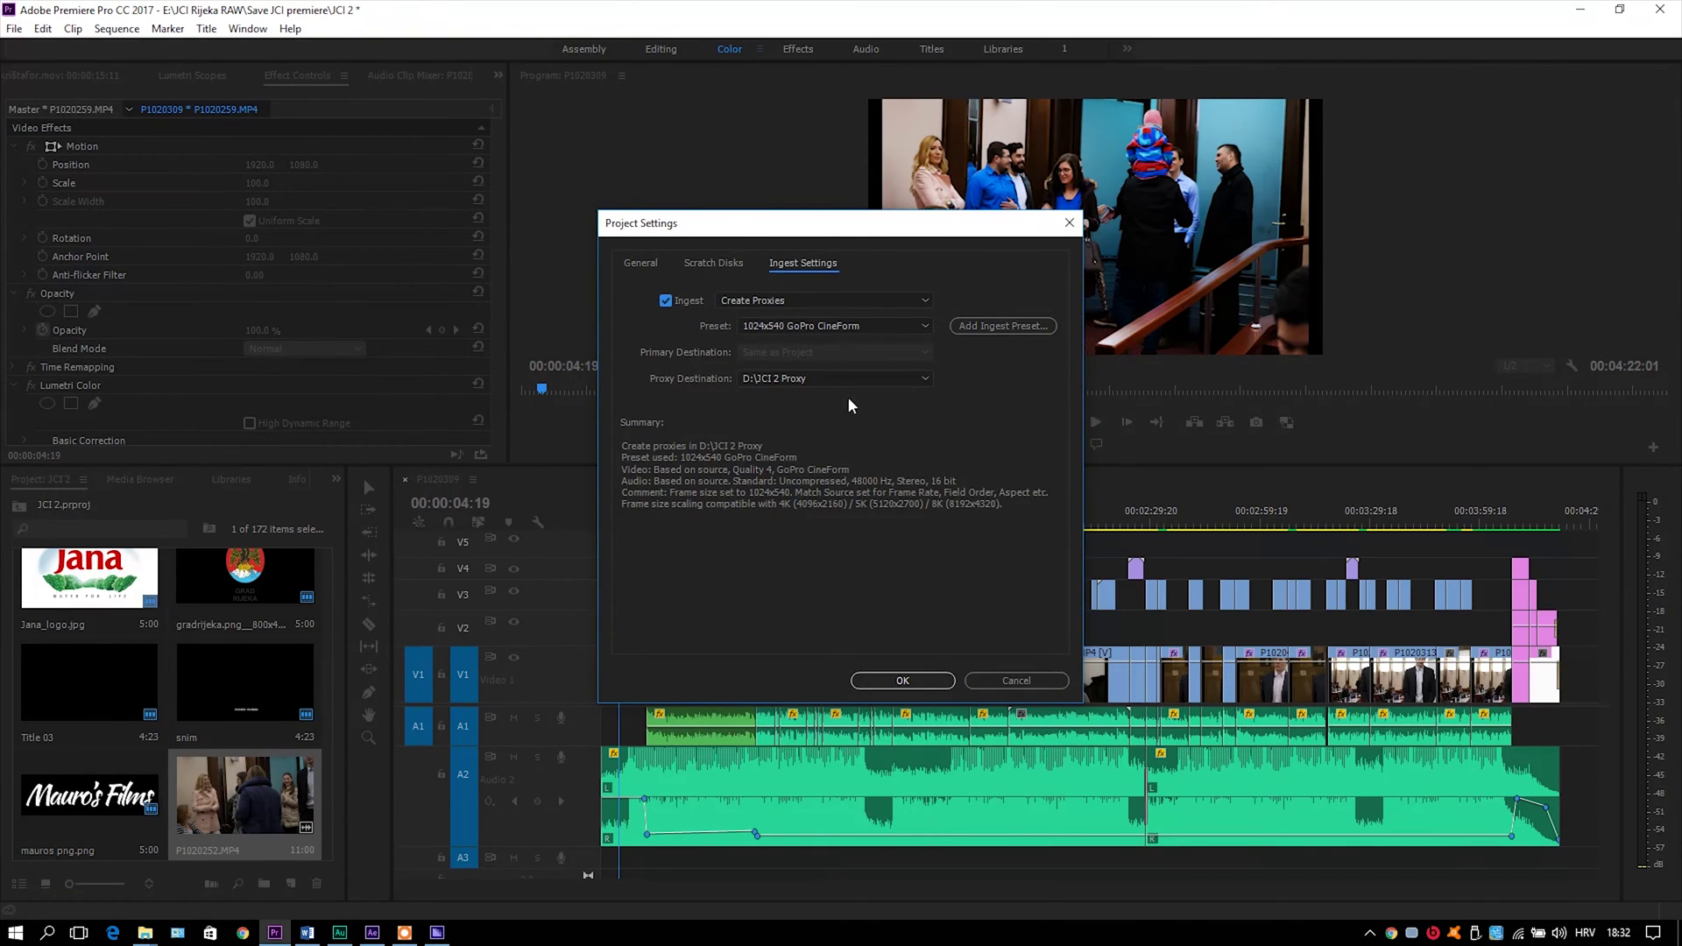
left_click(880, 384)
left_click(841, 474)
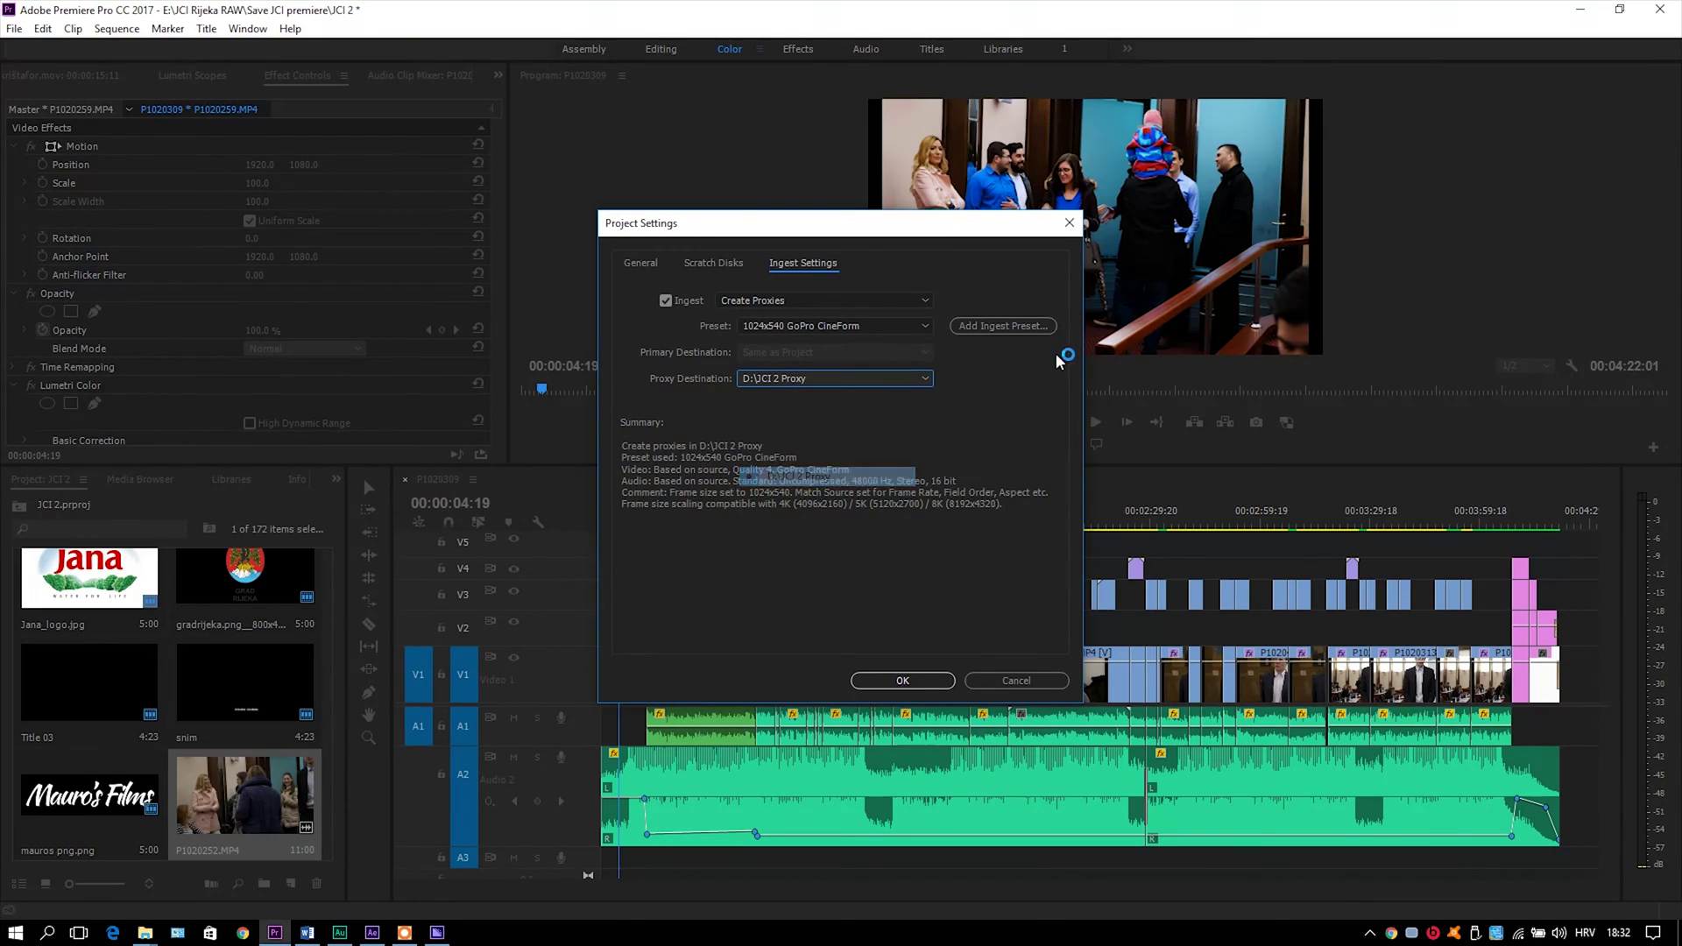
left_click(1052, 335)
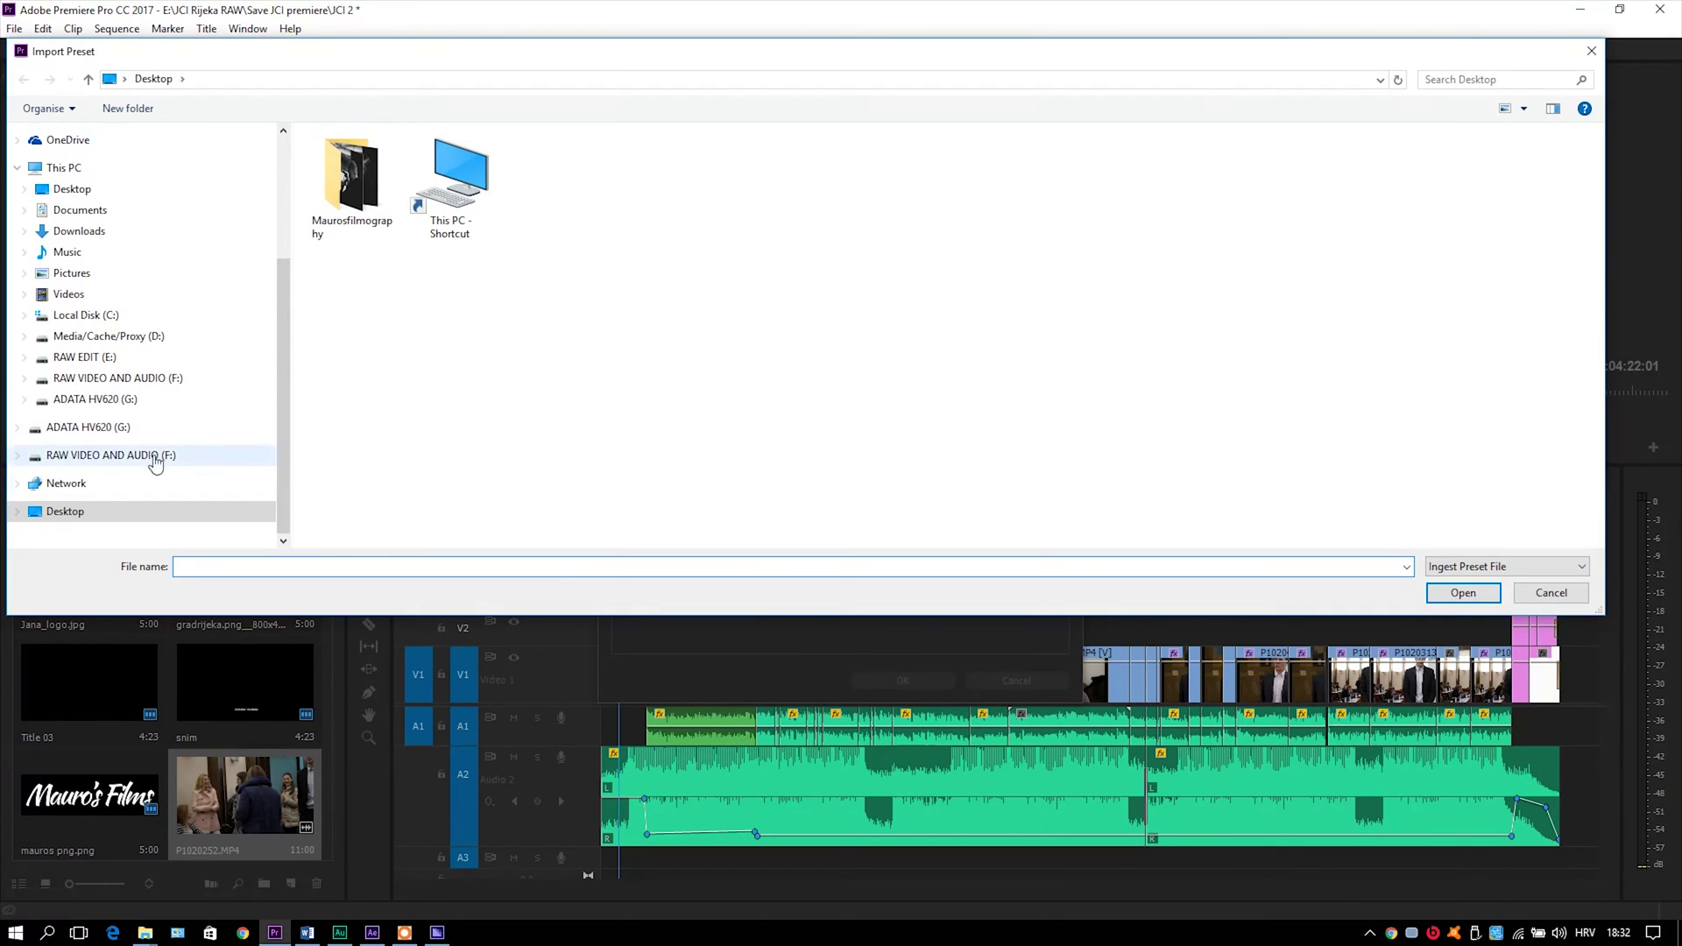
left_click(187, 383)
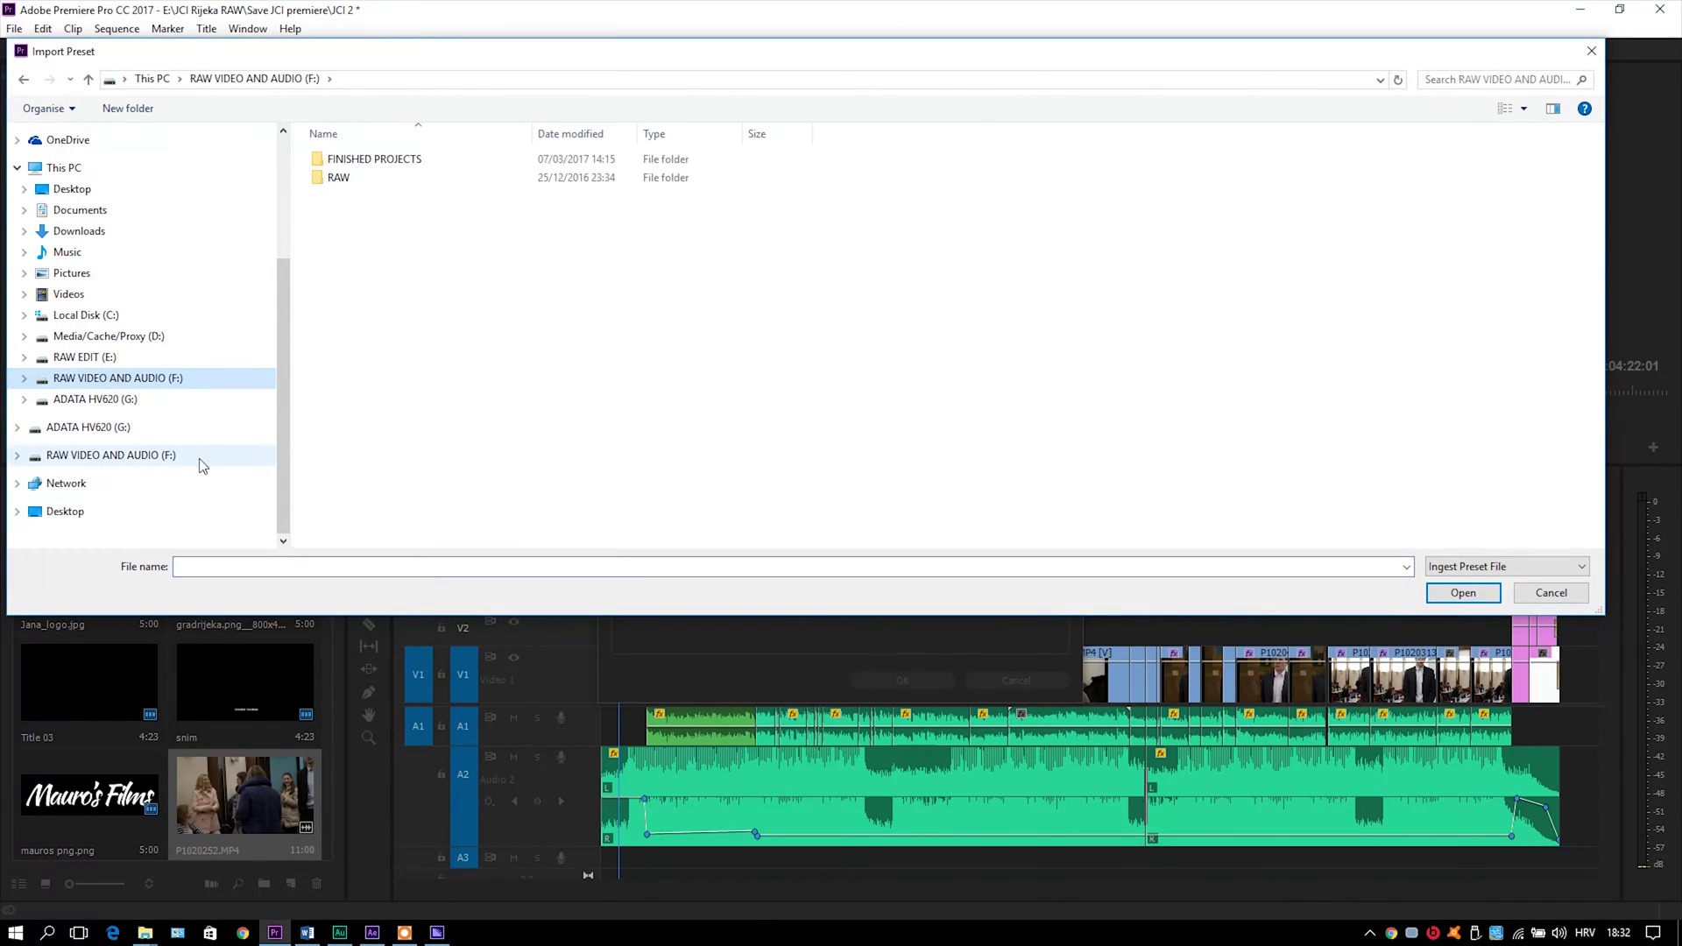
left_click(93, 338)
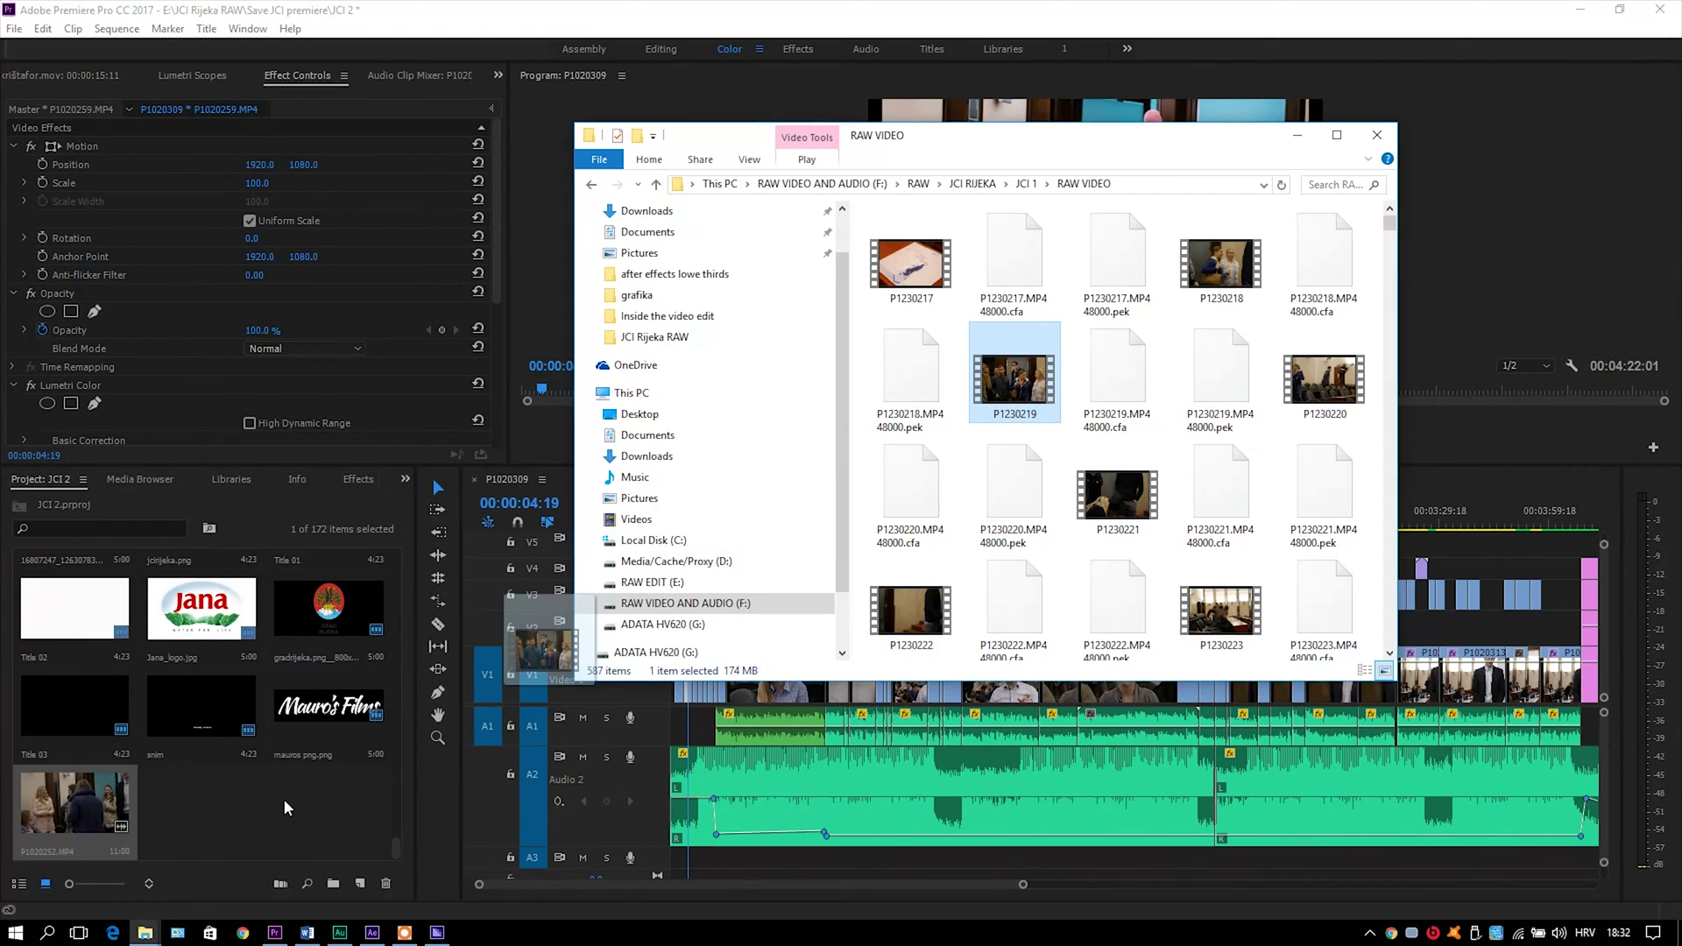
Step: Import a new clip and confirm its proxy is encoding in Media Encoder
left_click_drag(284, 808, 284, 808)
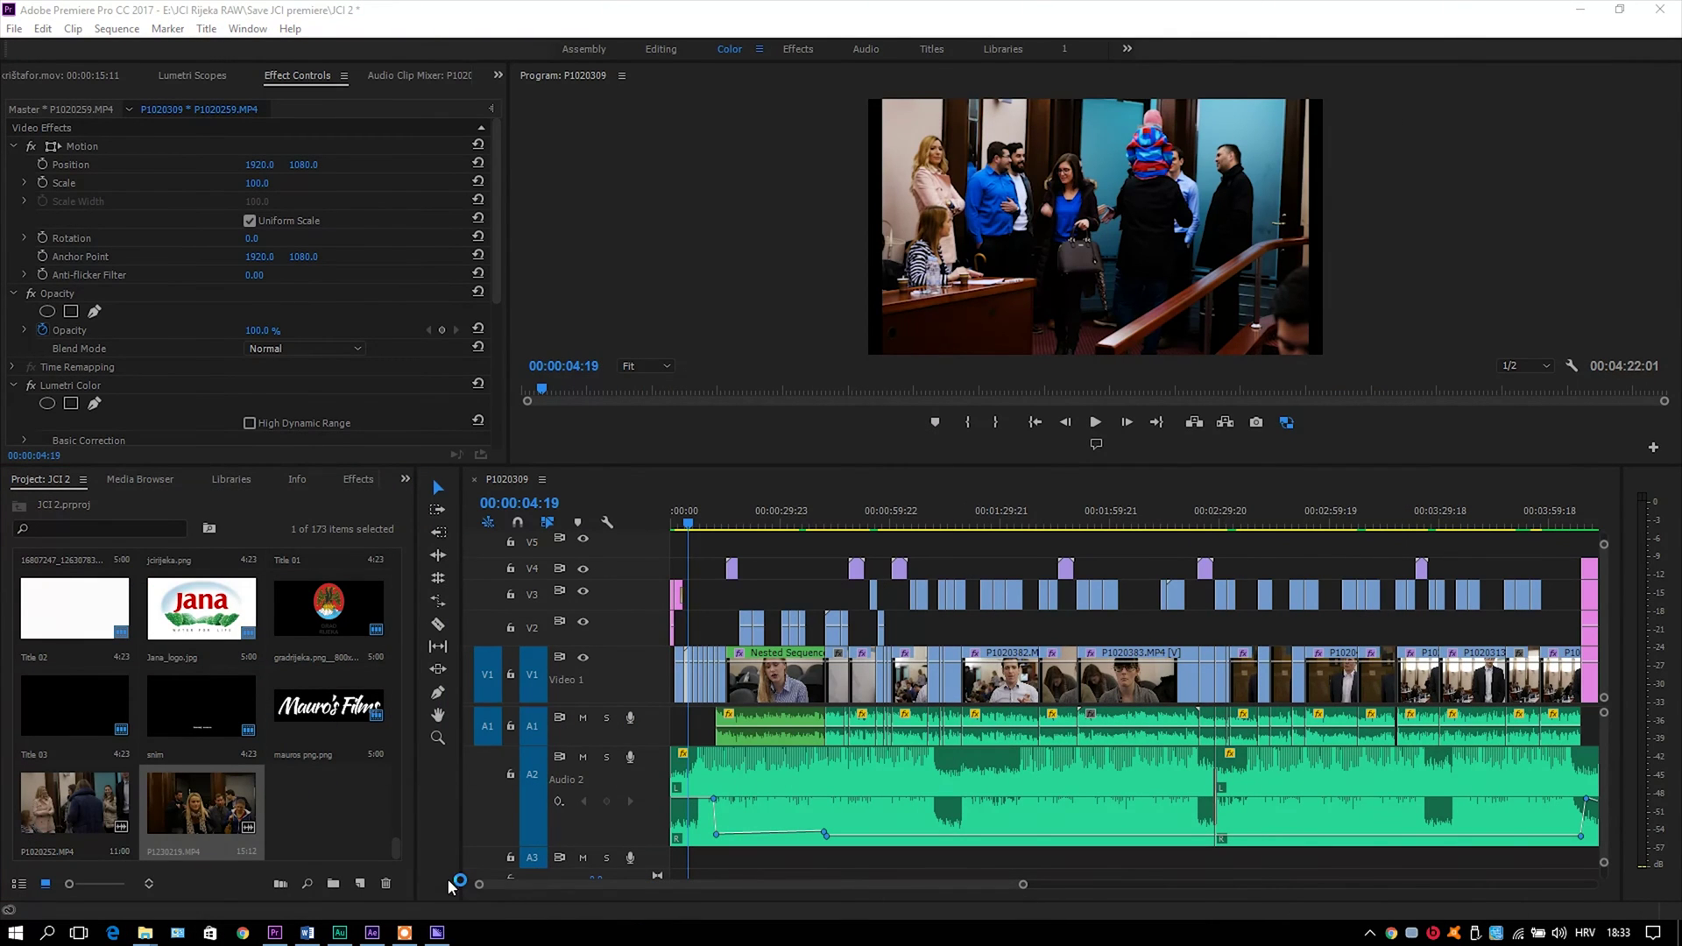
left_click(438, 935)
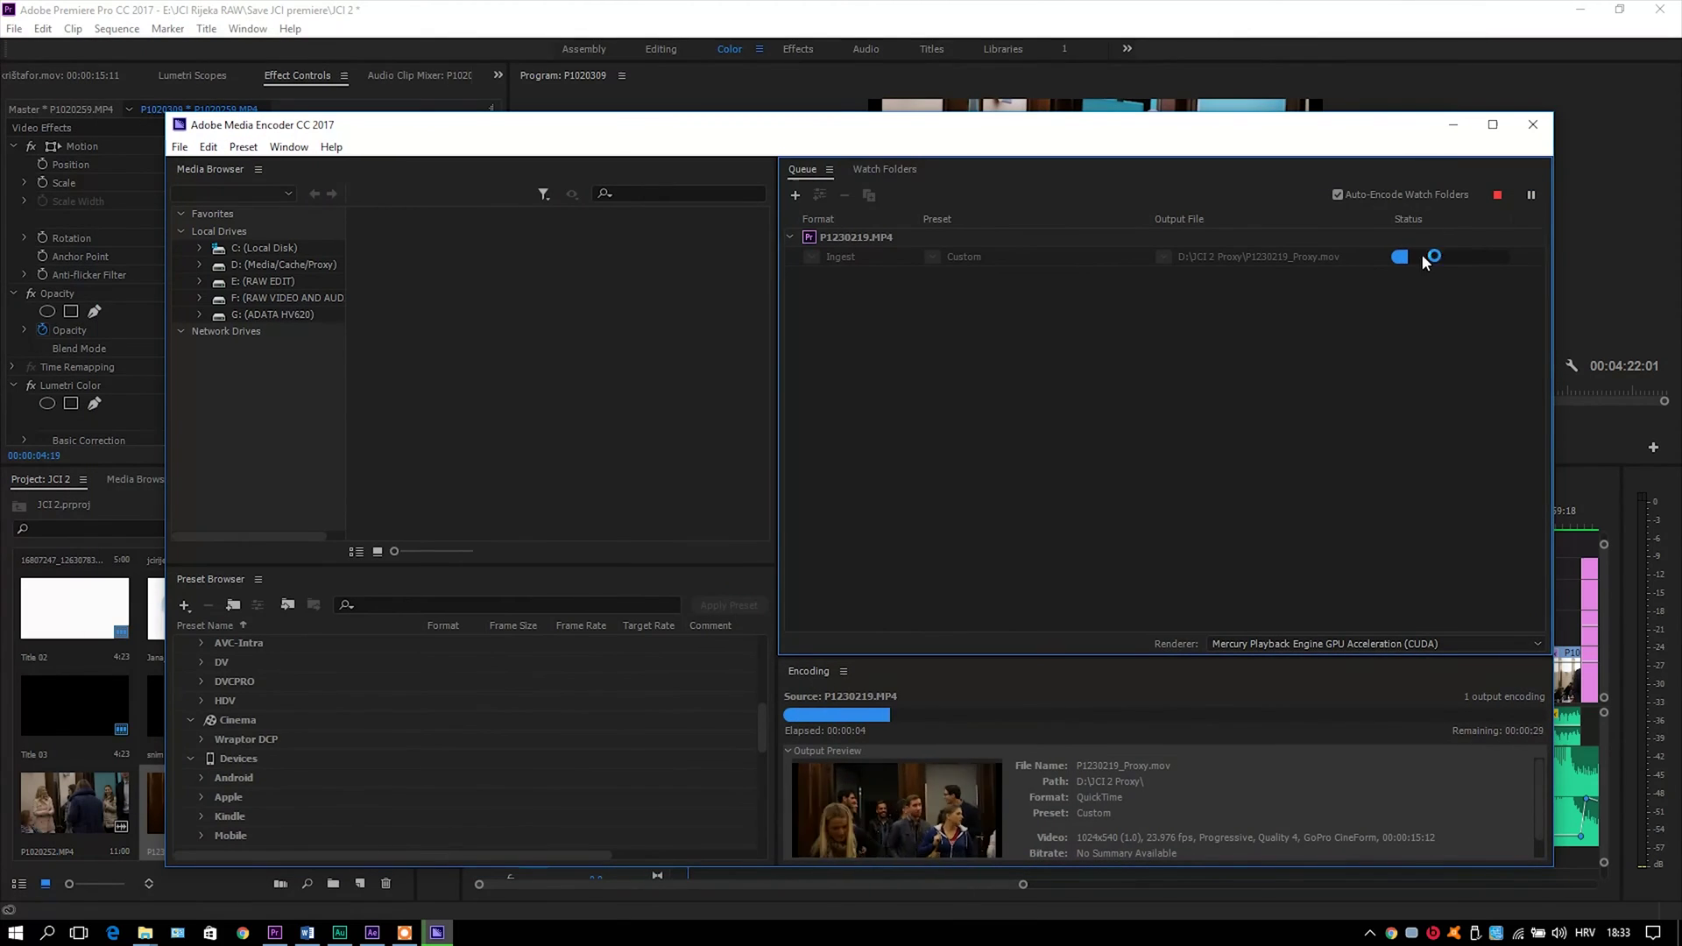
key("alt+Tab")
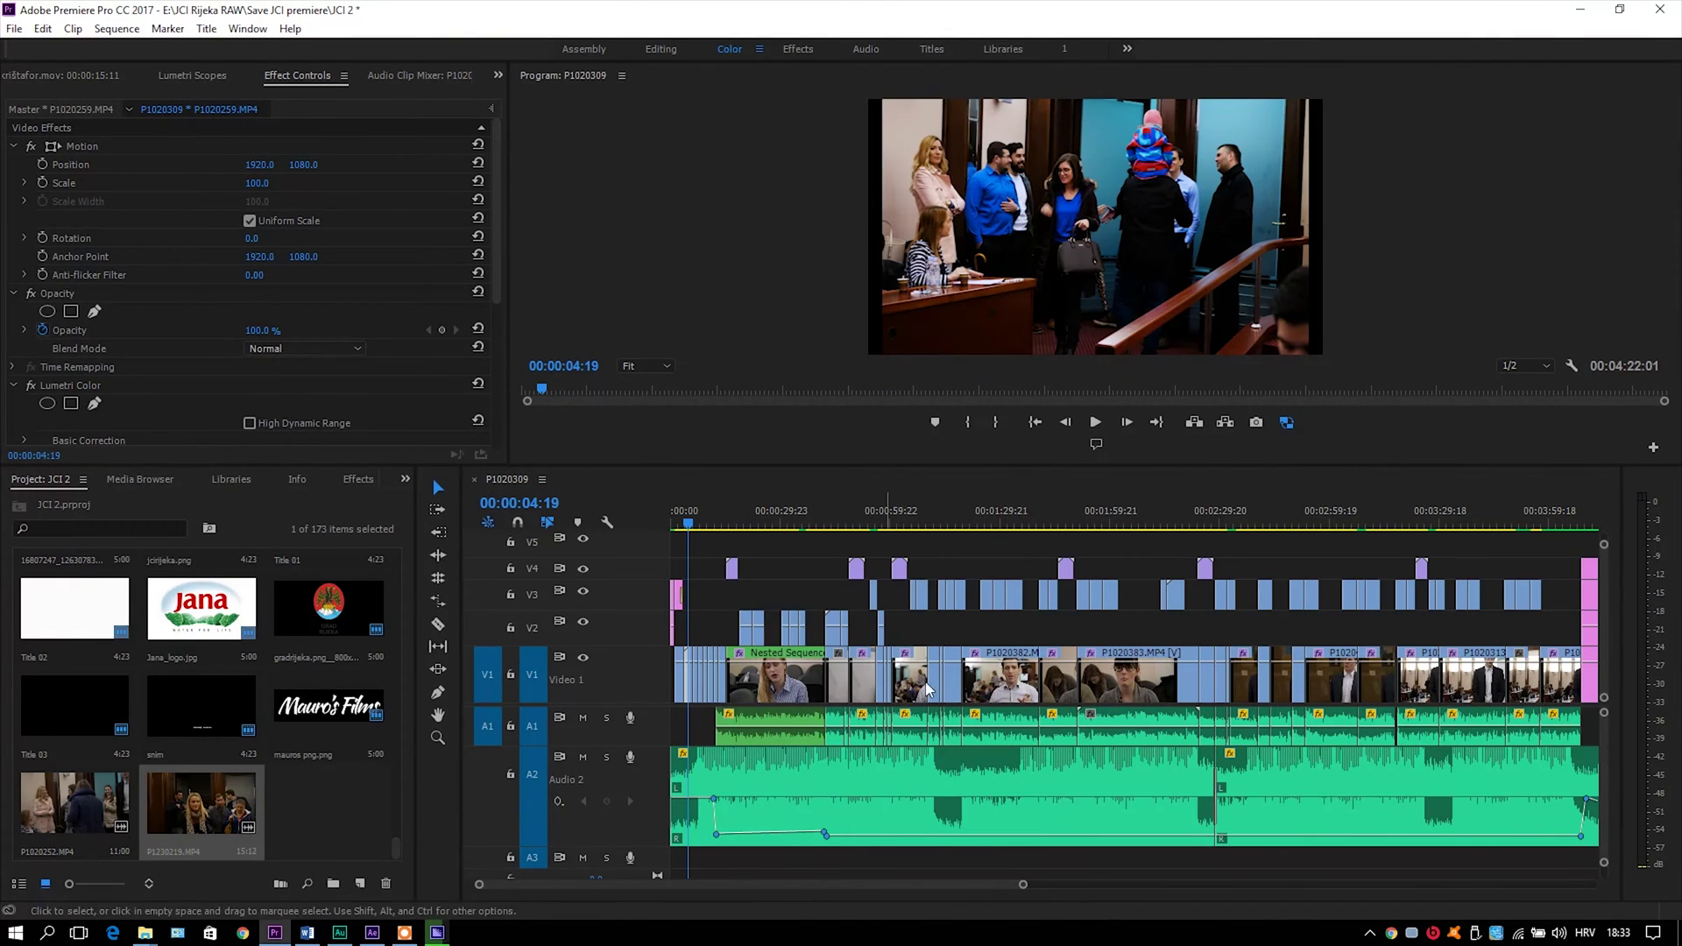
scroll(1025, 890, "up", 5)
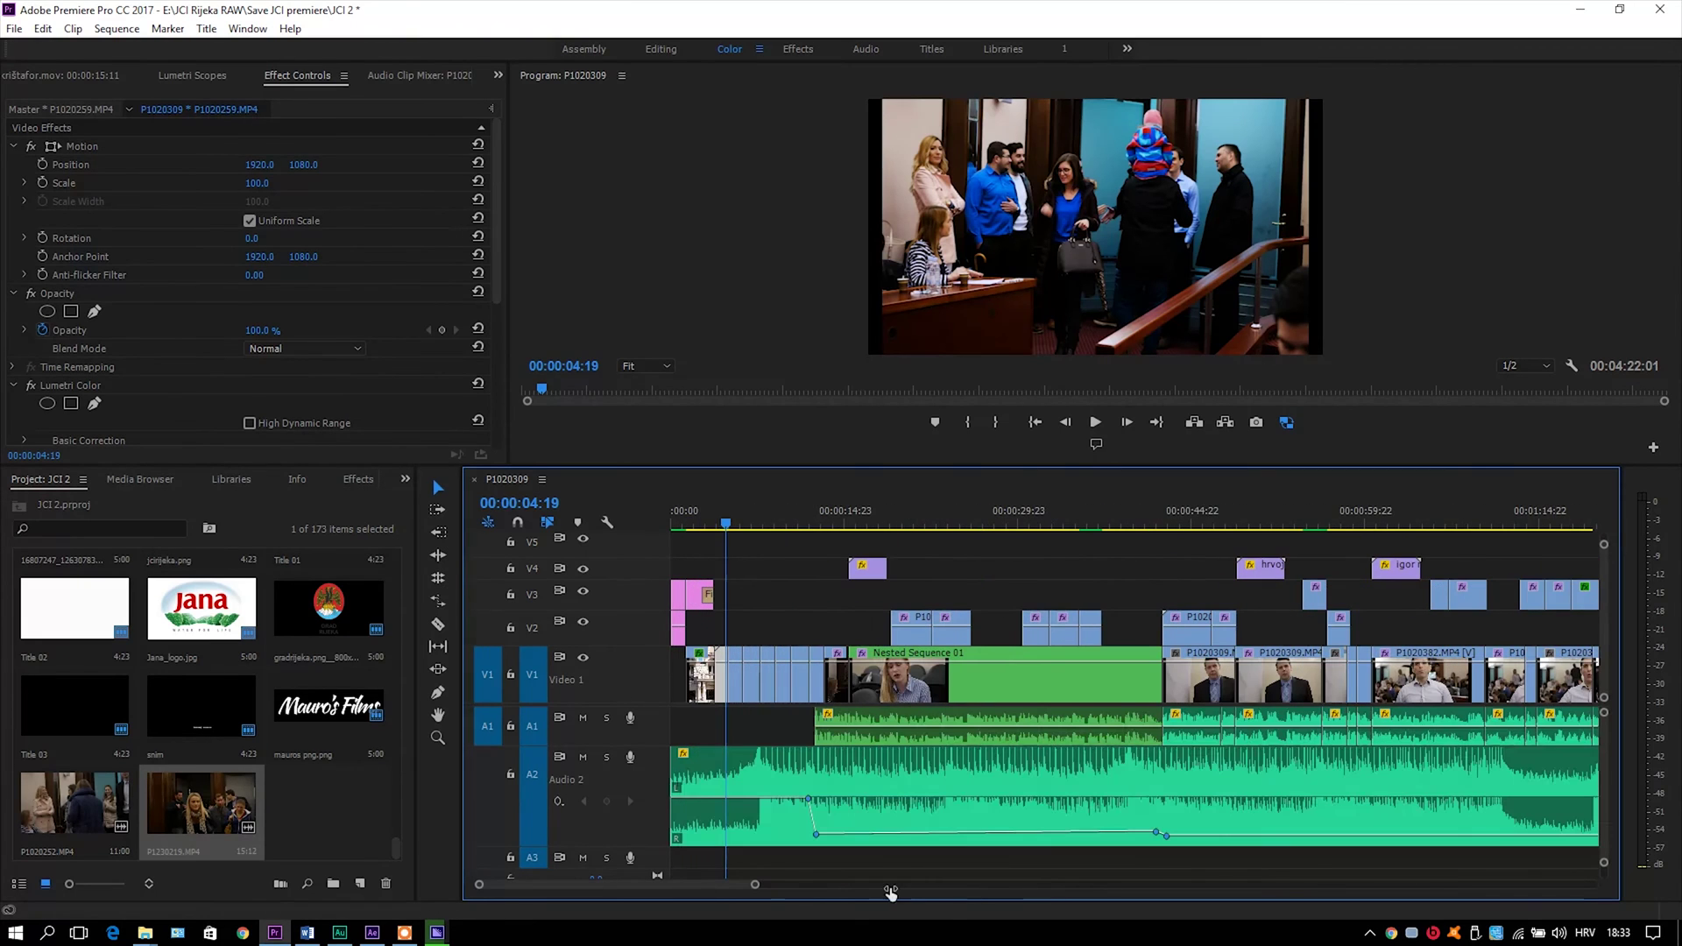
Step: Park the playhead at 00:00:28:10 and zoom the timeline out to the whole sequence
left_click_drag(722, 527, 999, 538)
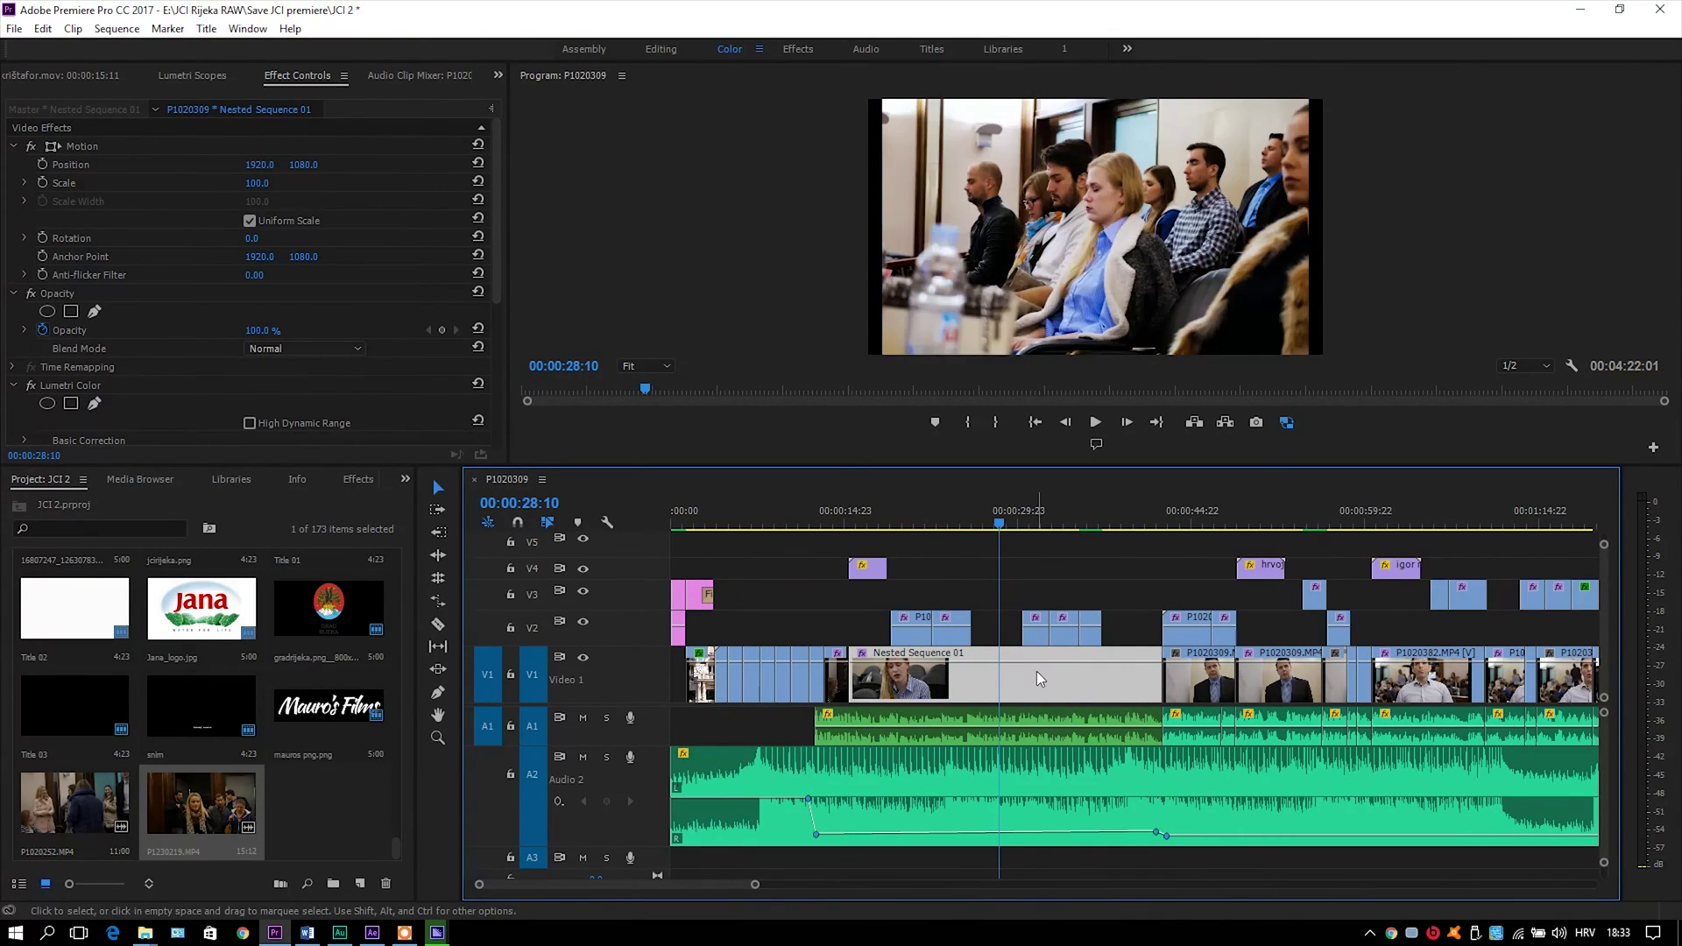
scroll(389, 773, "up", 5)
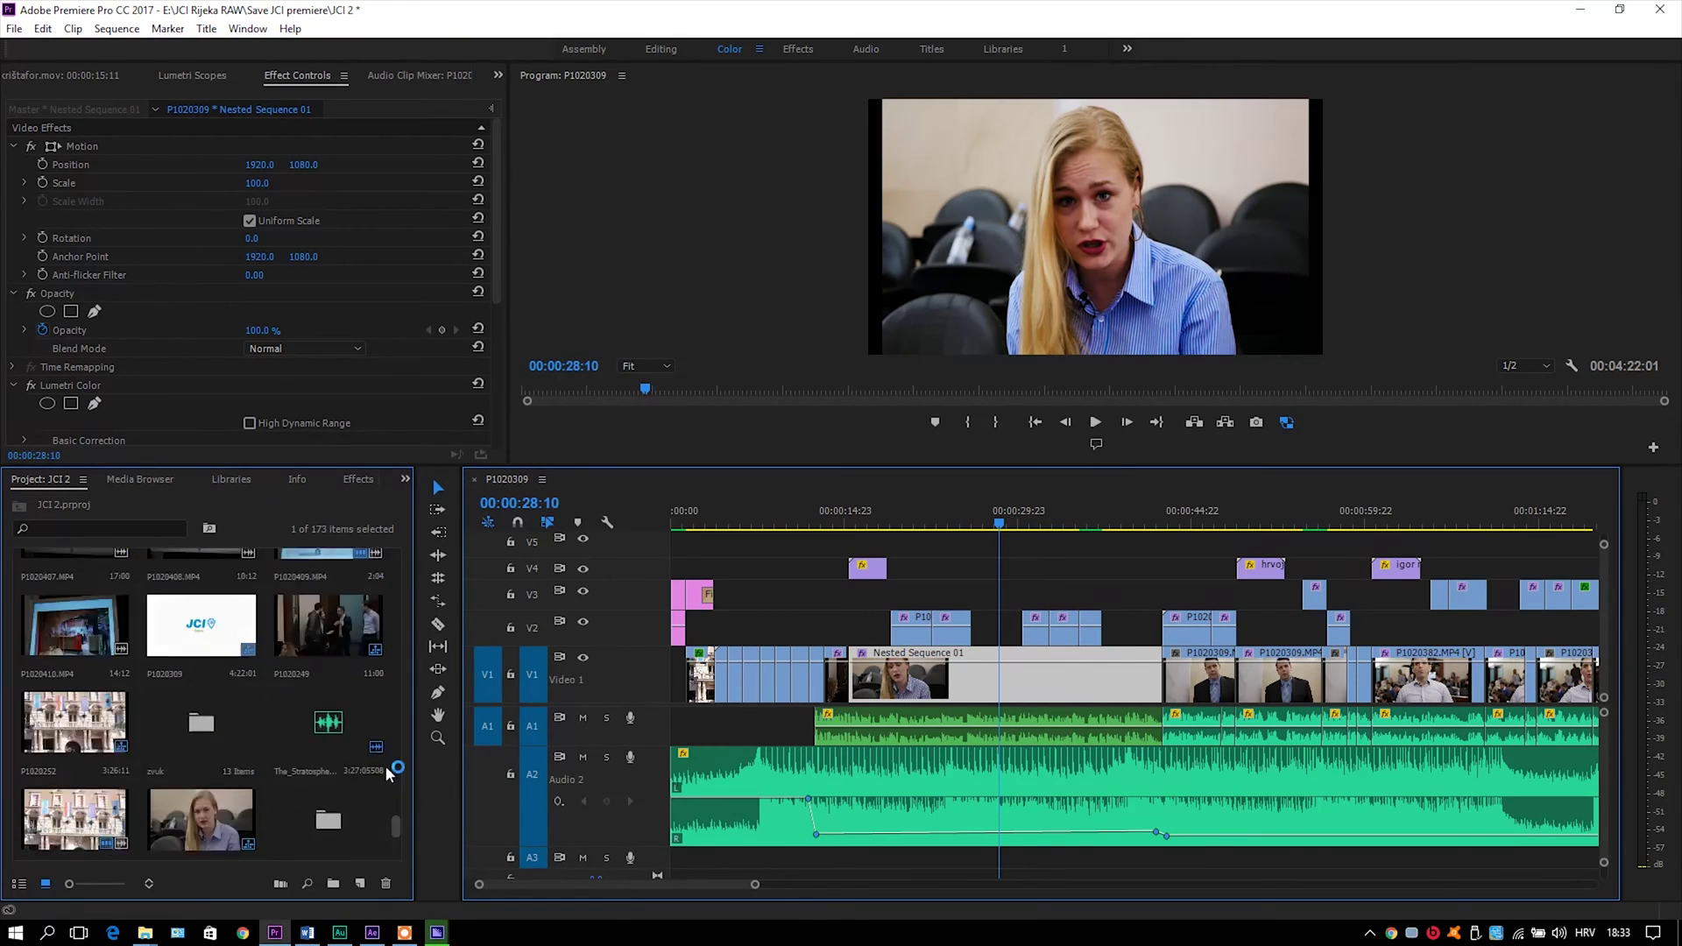
scroll(388, 755, "up", 2)
scroll(386, 723, "up", 2)
scroll(385, 684, "up", 2)
scroll(384, 658, "up", 2)
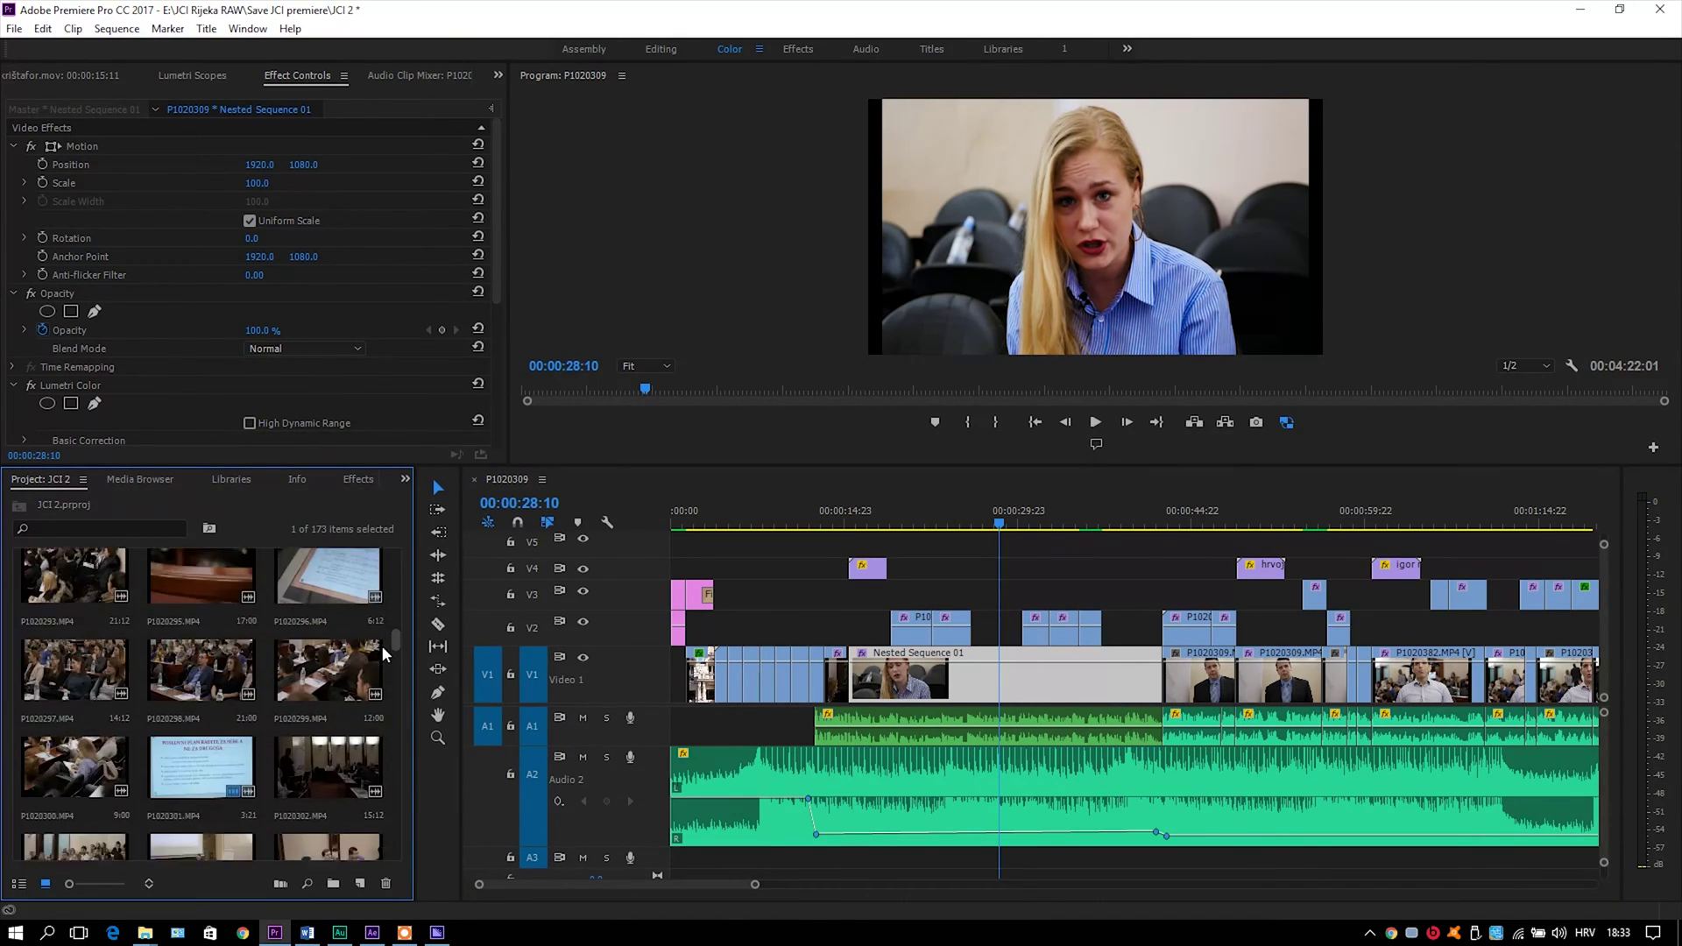
scroll(383, 652, "down", 4)
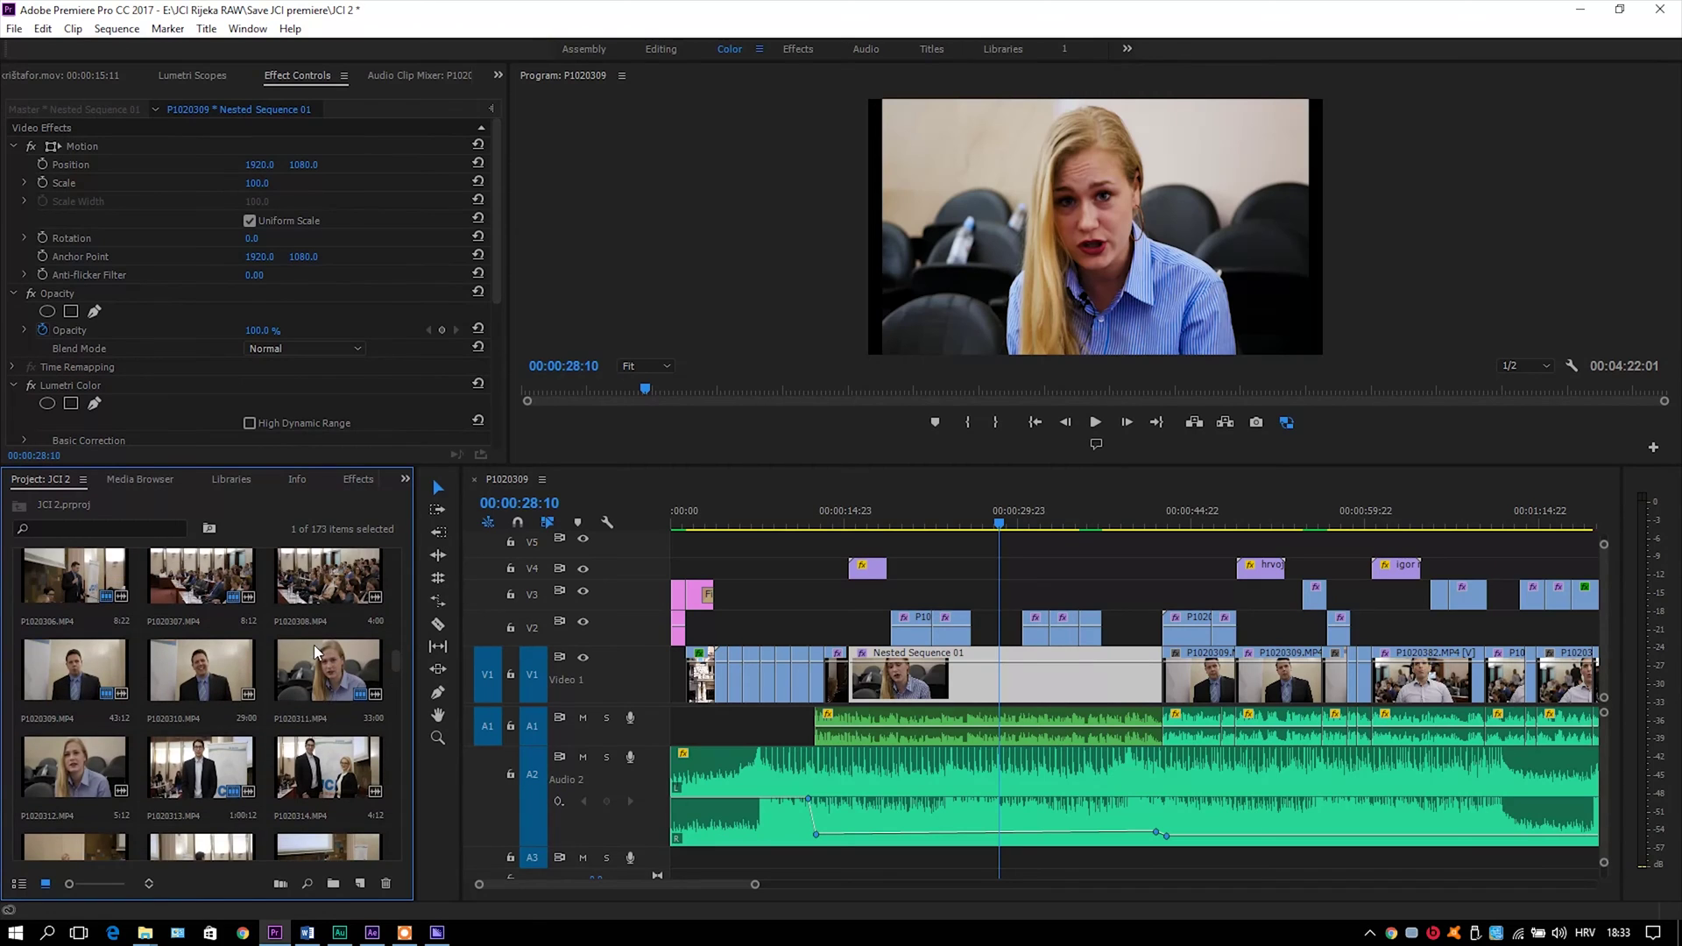
left_click(754, 883)
key("backslash")
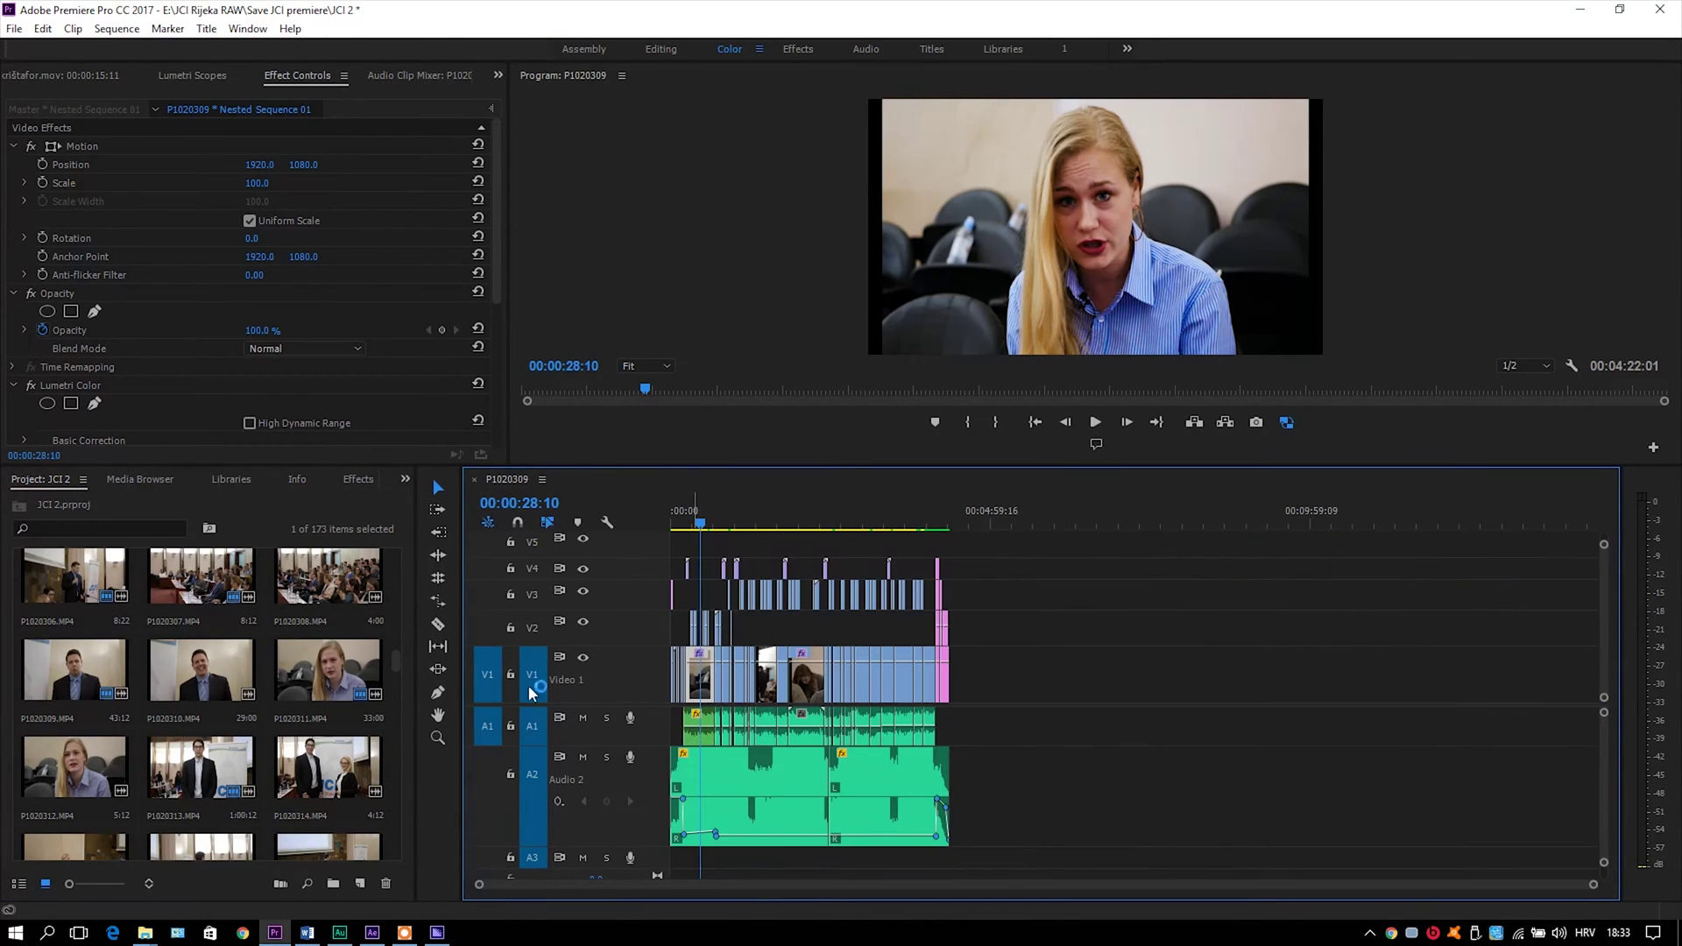
Step: Add the interview clip and its ZOOM audio to the timeline and synchronize them by audio
left_click_drag(76, 755, 1072, 631)
left_click_drag(190, 339, 1104, 749)
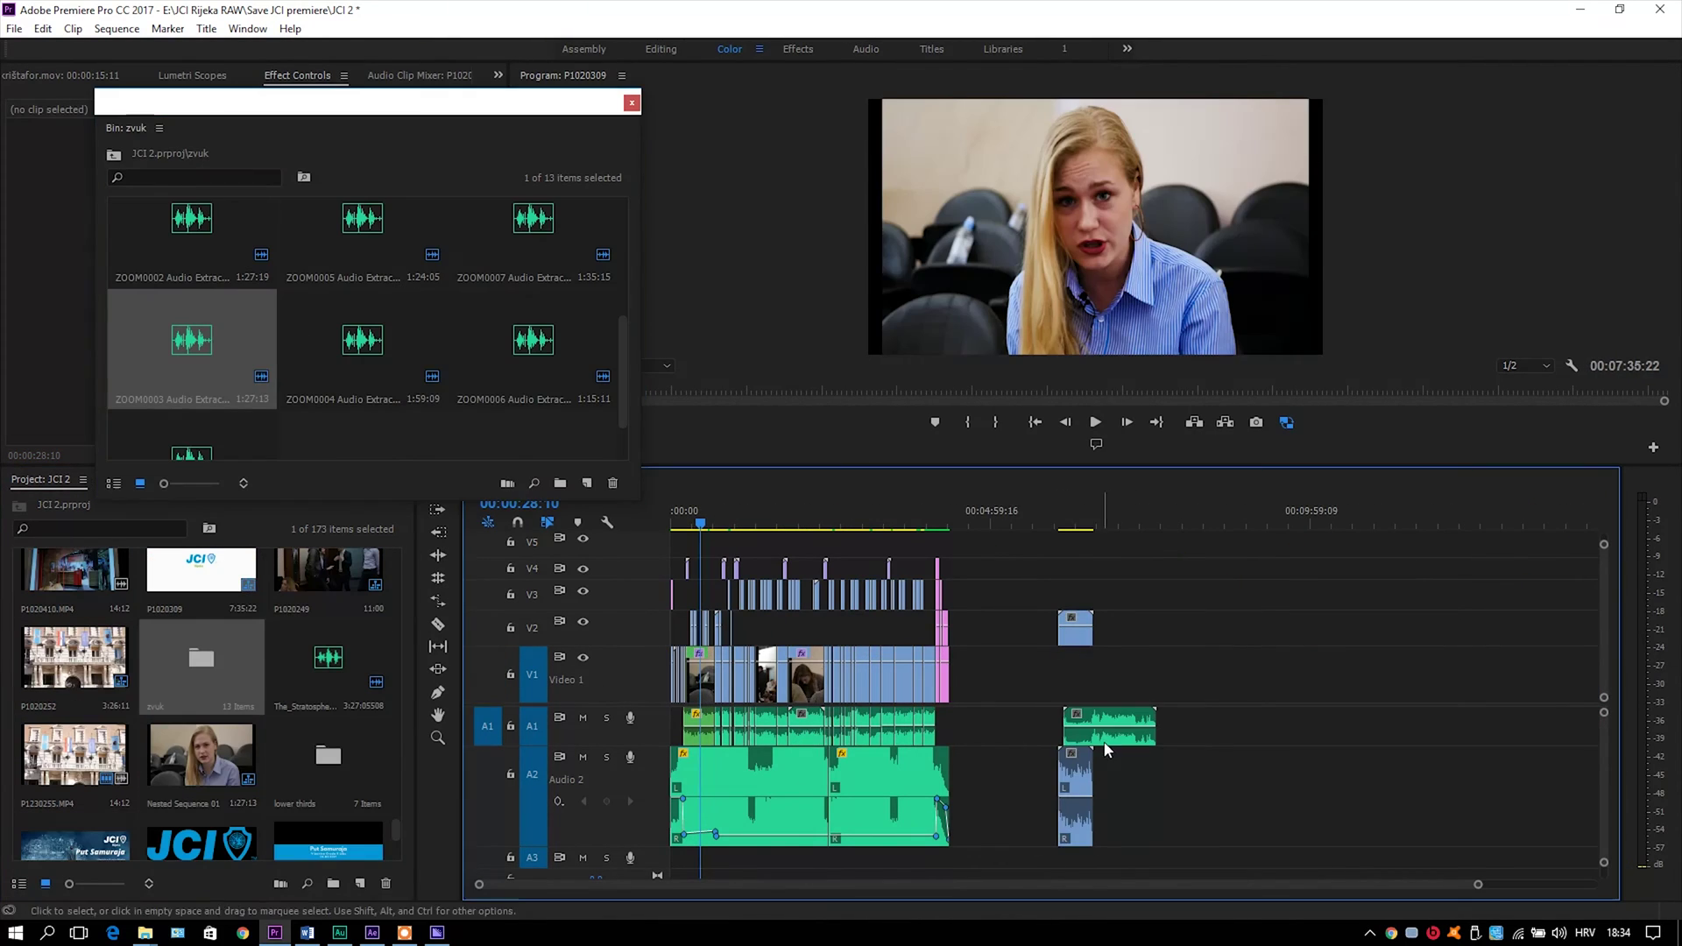
left_click(1075, 788, "shift")
right_click(1075, 789)
left_click(1143, 657)
key("Return")
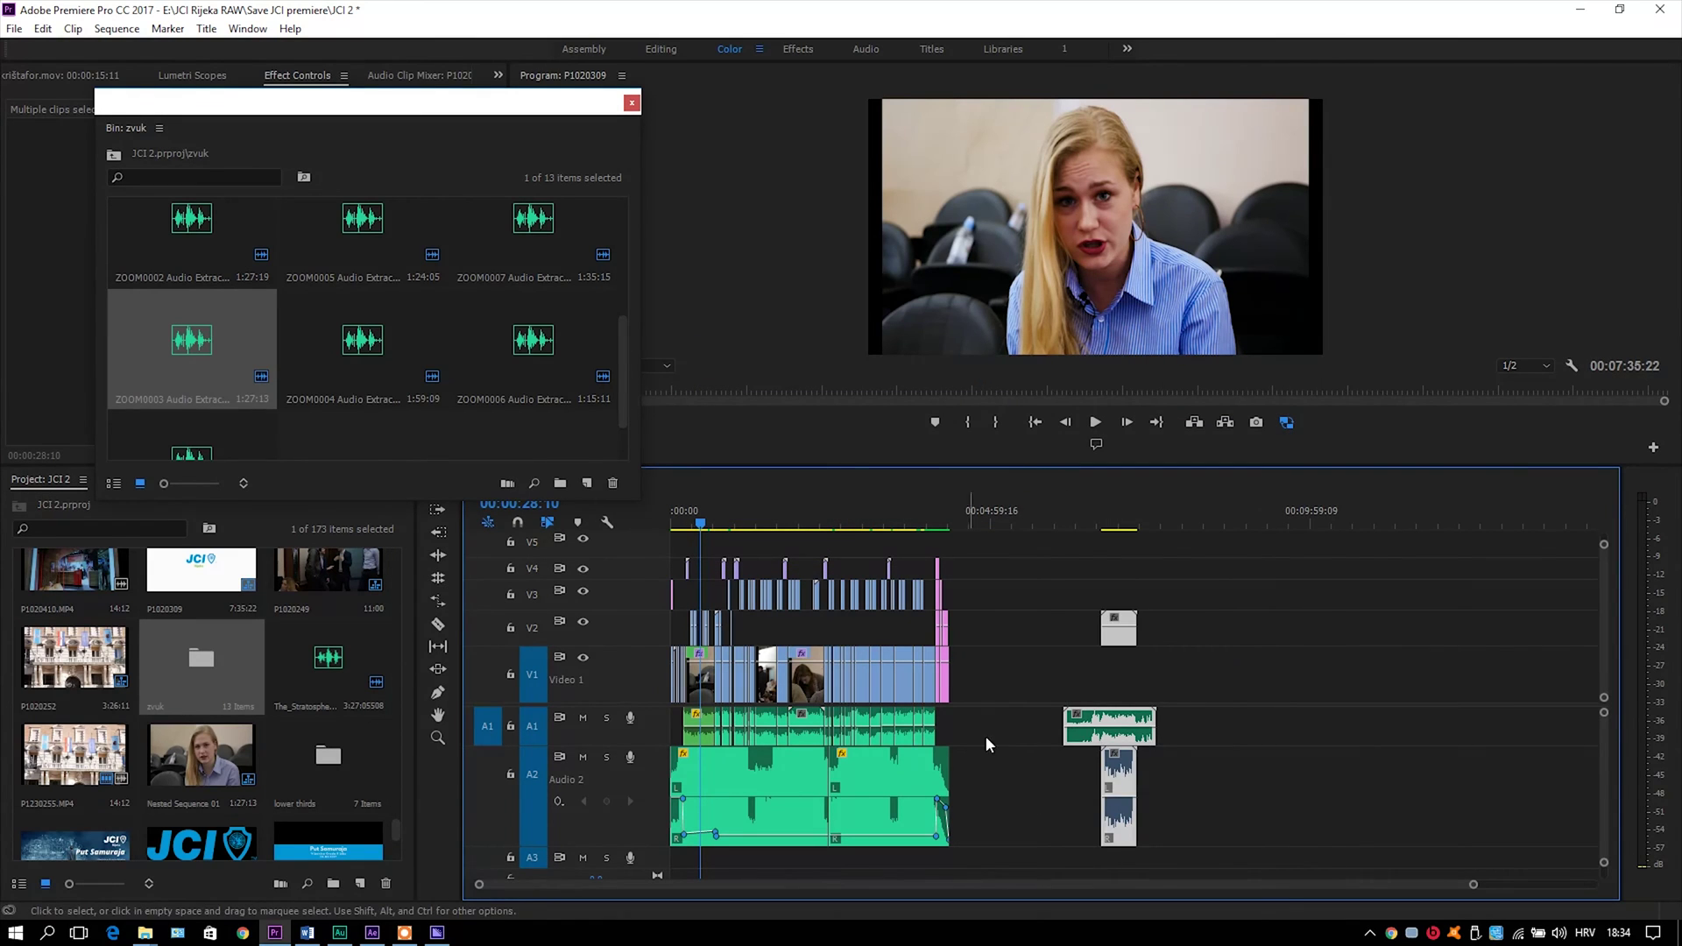
Step: Delete the camera audio, then link the interview clip with the ZOOM audio
left_click(1120, 756, "alt")
key("Delete")
left_click(1111, 726)
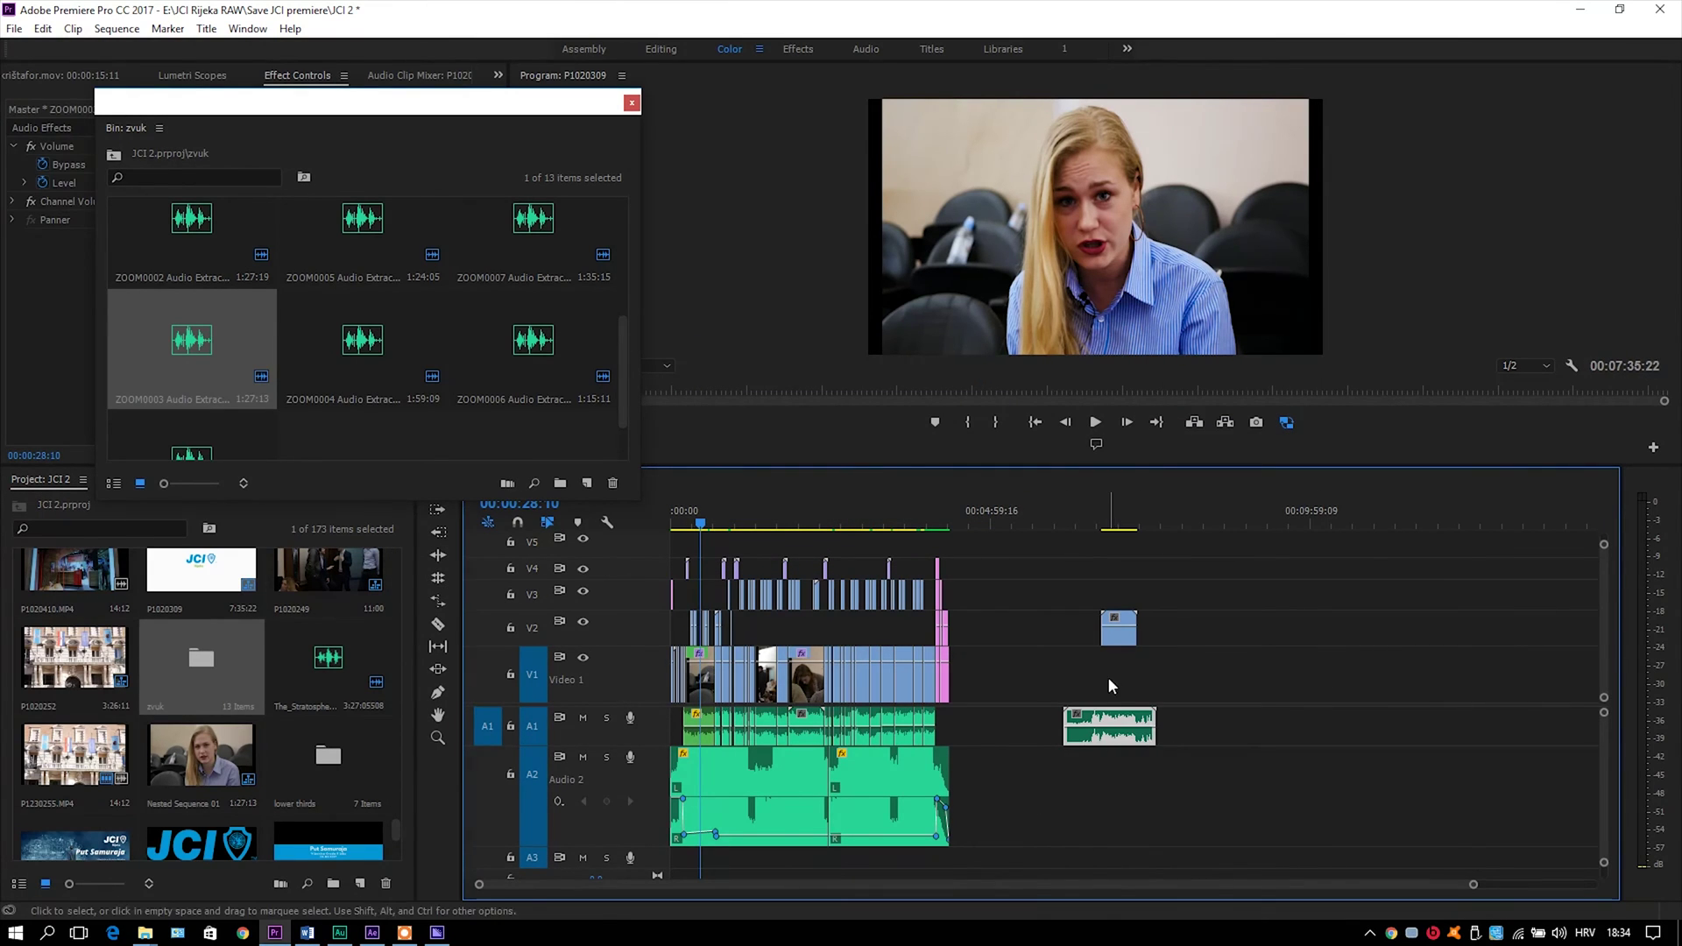
left_click(1119, 629, "shift")
right_click(1115, 629)
left_click(1156, 379)
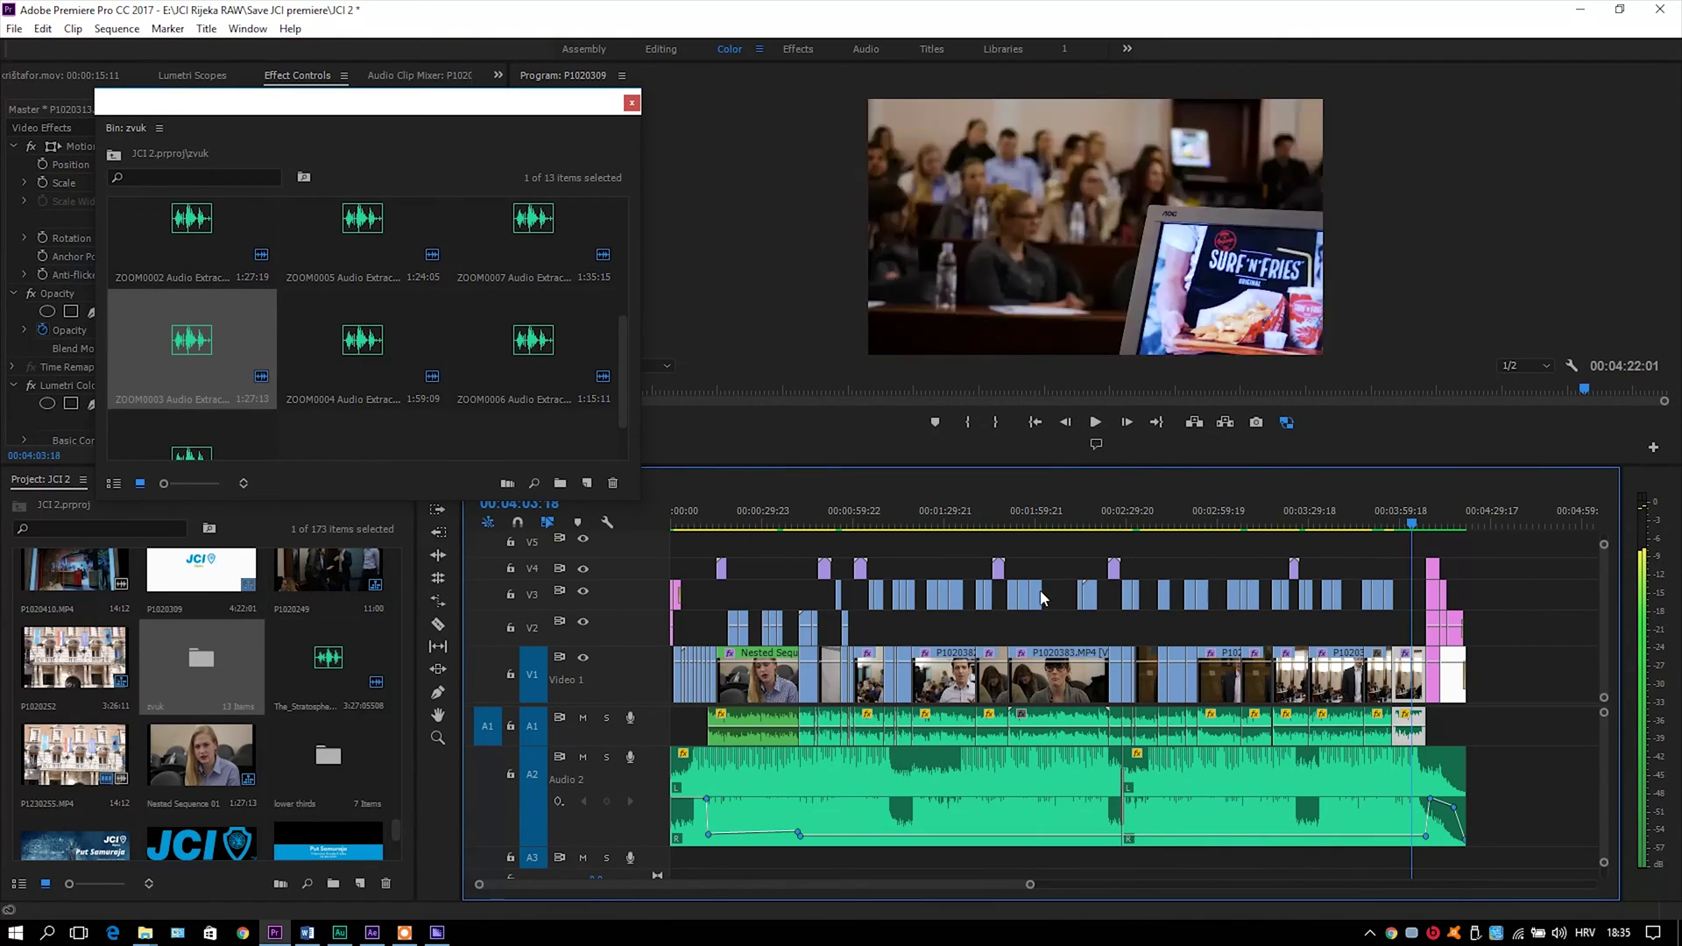
left_click_drag(1043, 599, 947, 606)
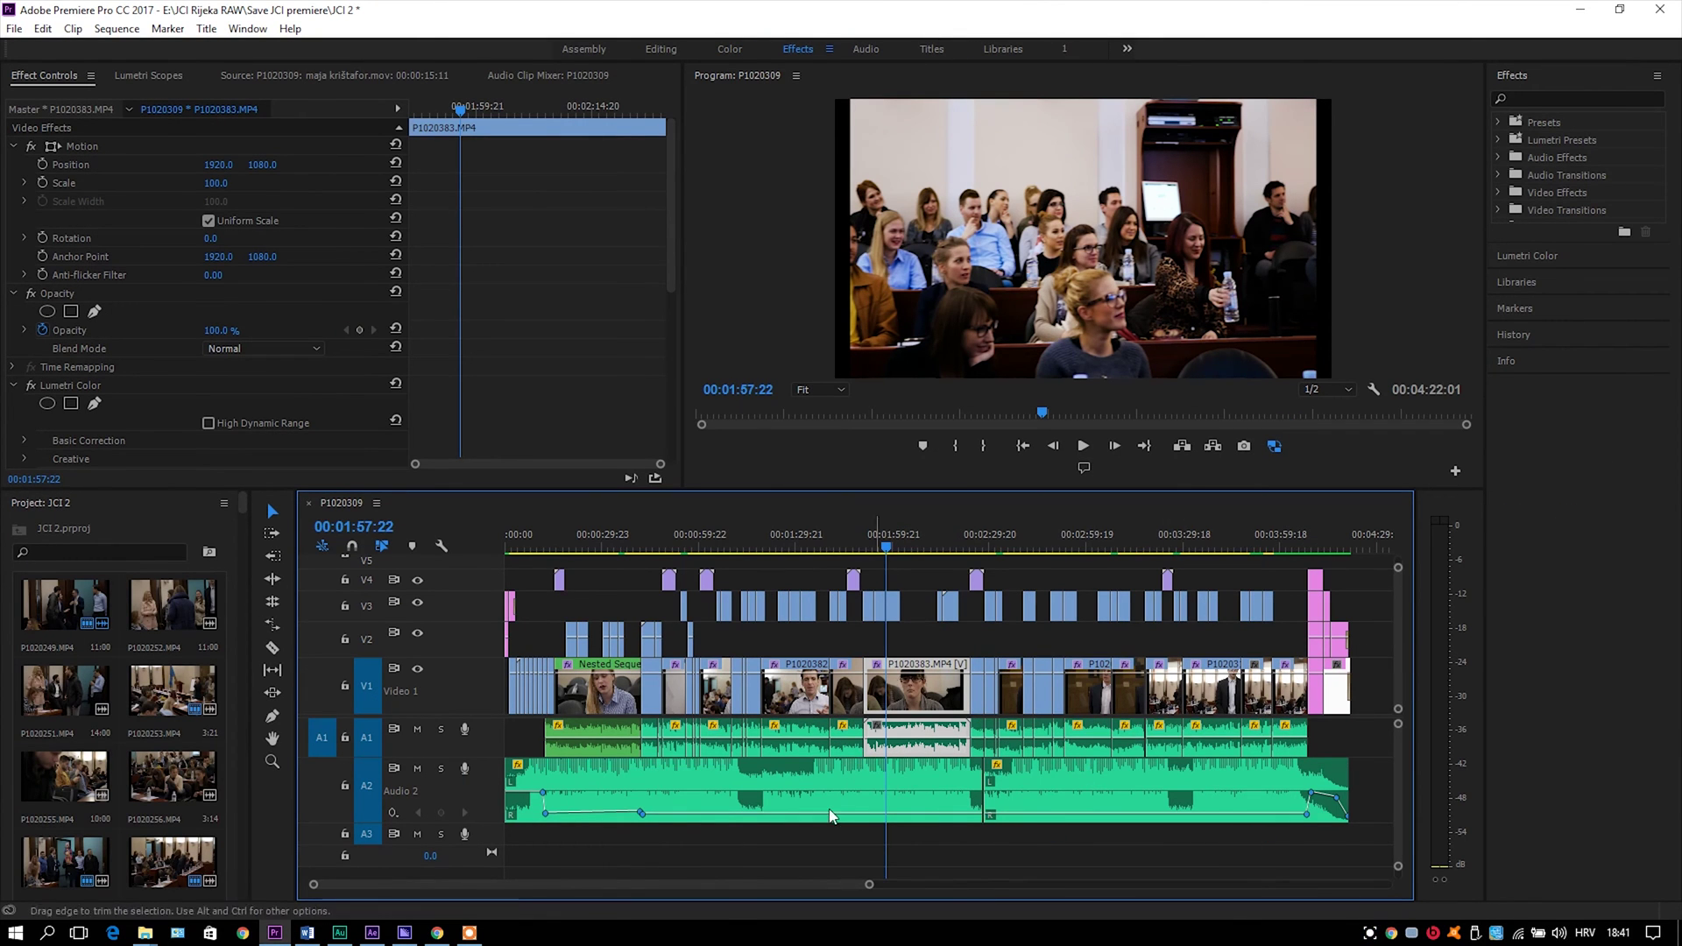
Step: Read the Stratosphere title and CC0 licence text on the Chrome download page
left_click(436, 934)
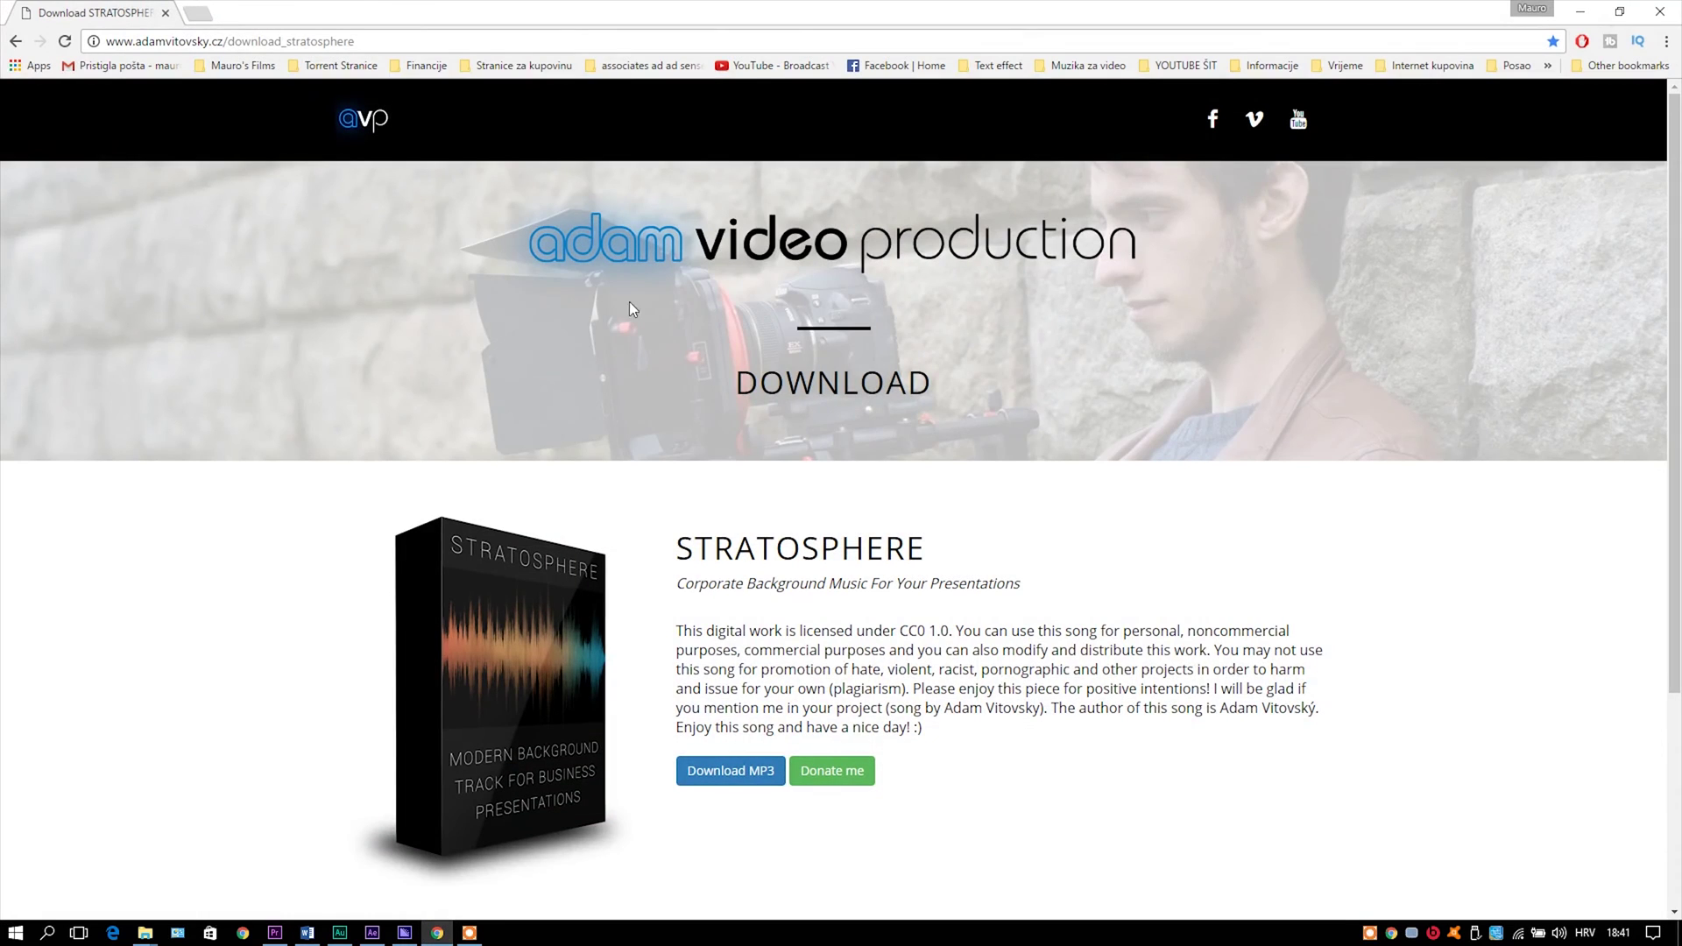
left_click_drag(698, 554, 1048, 598)
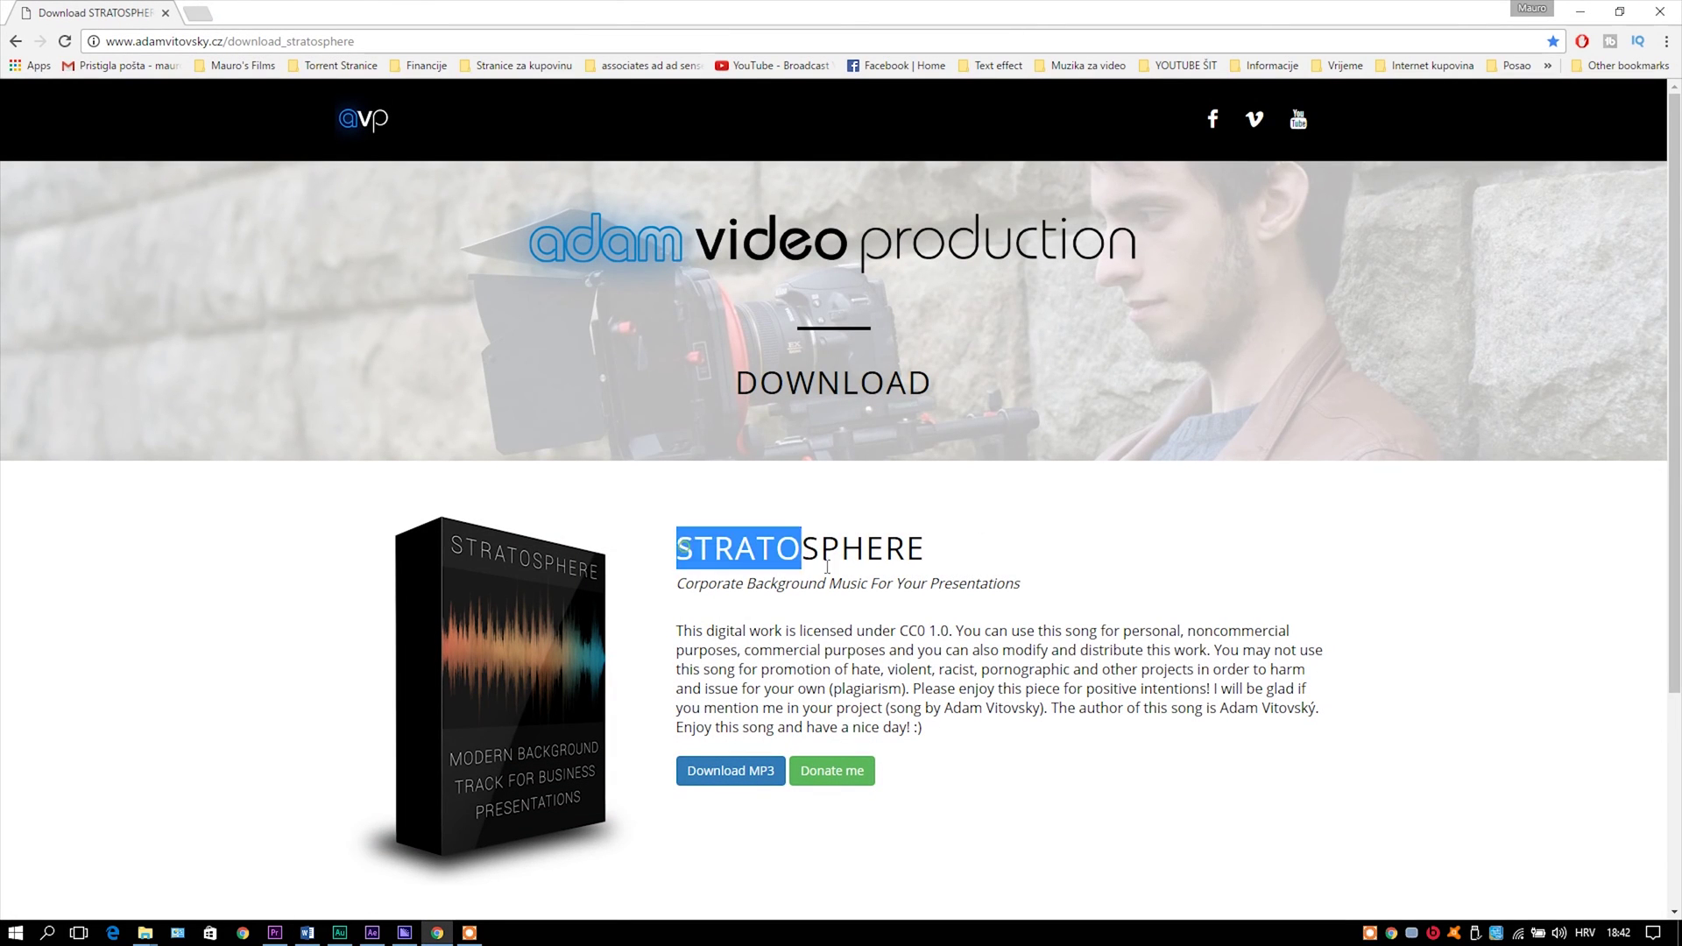
left_click(1040, 755)
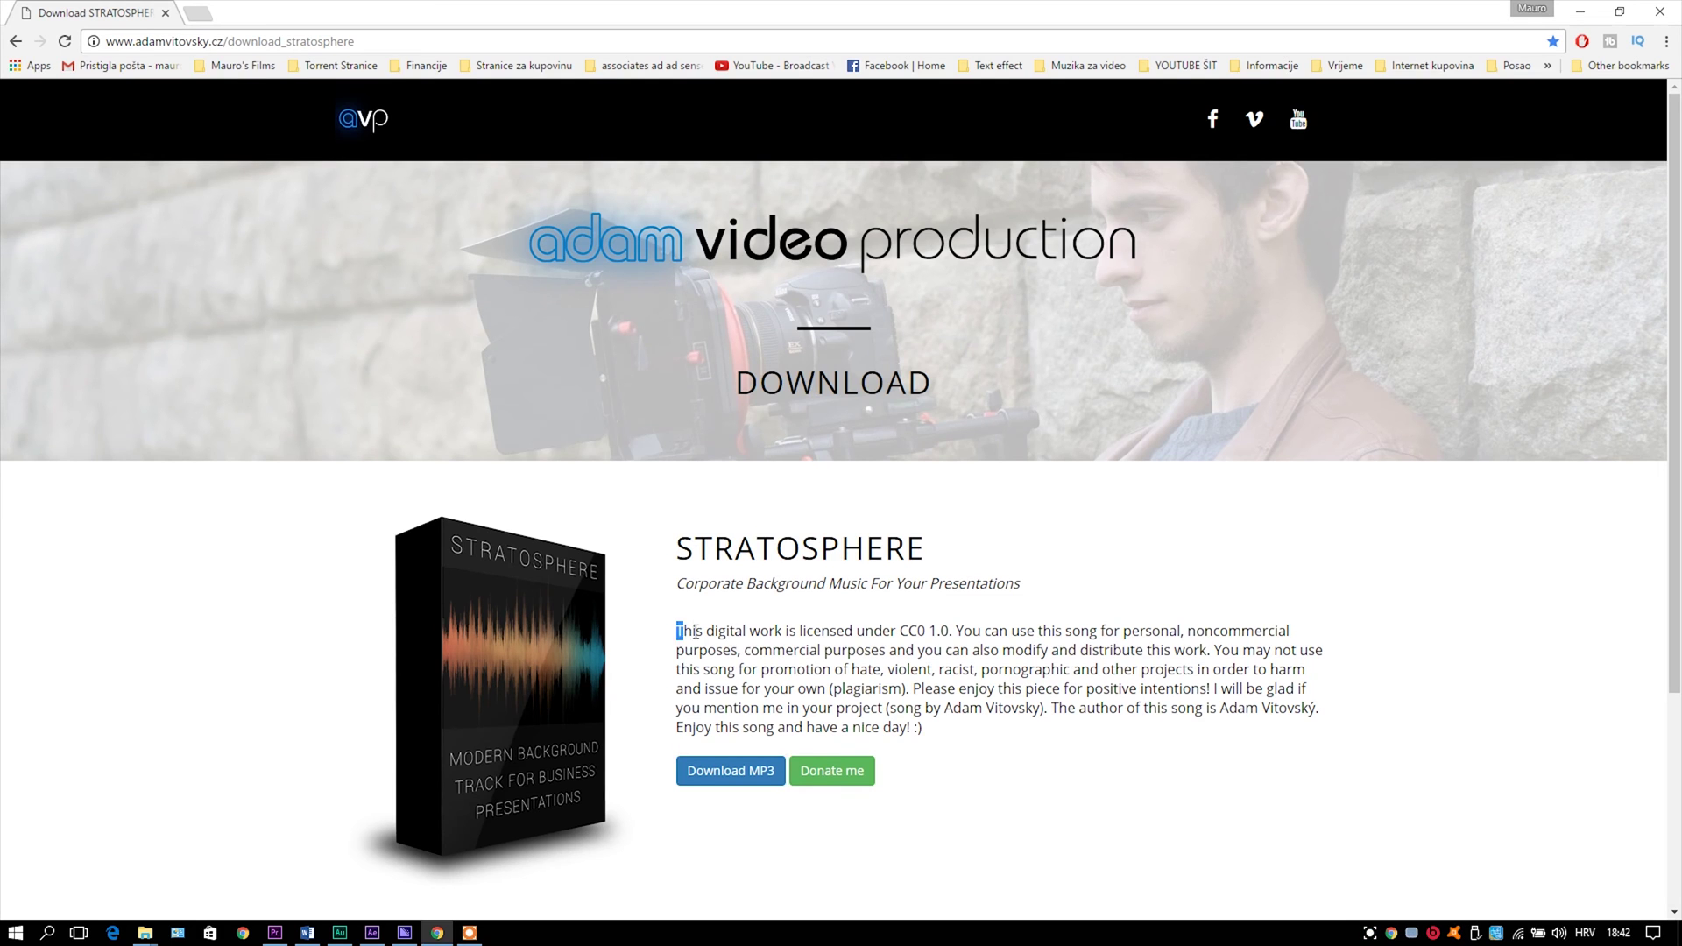
left_click_drag(695, 632, 923, 731)
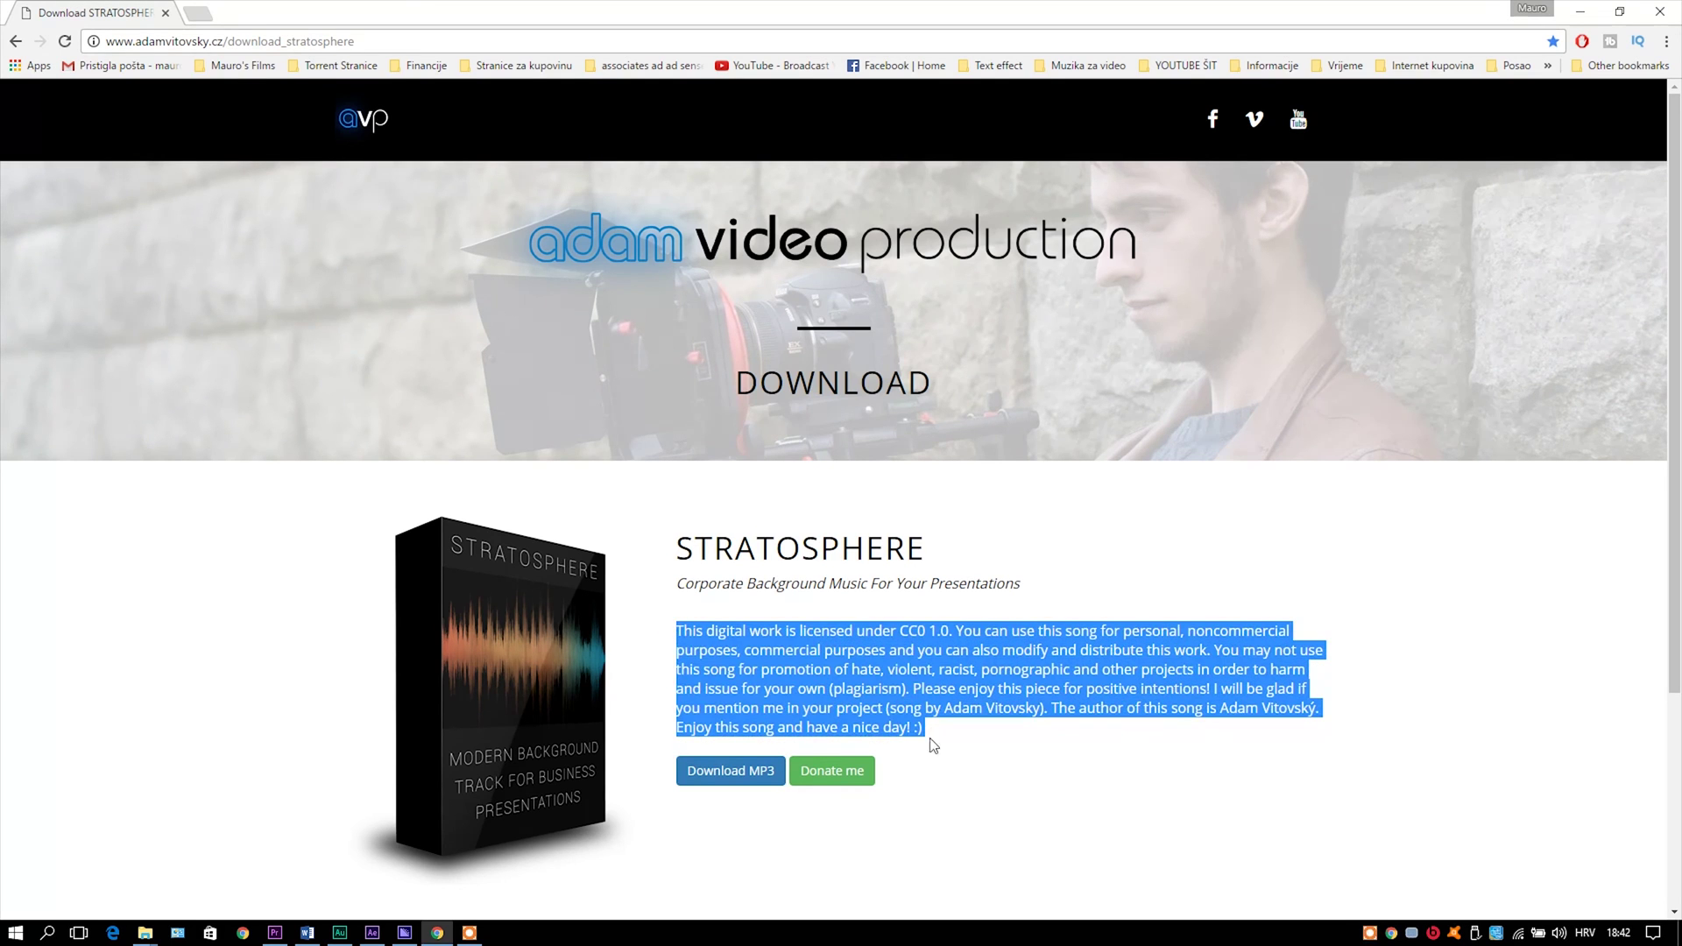
left_click(1024, 768)
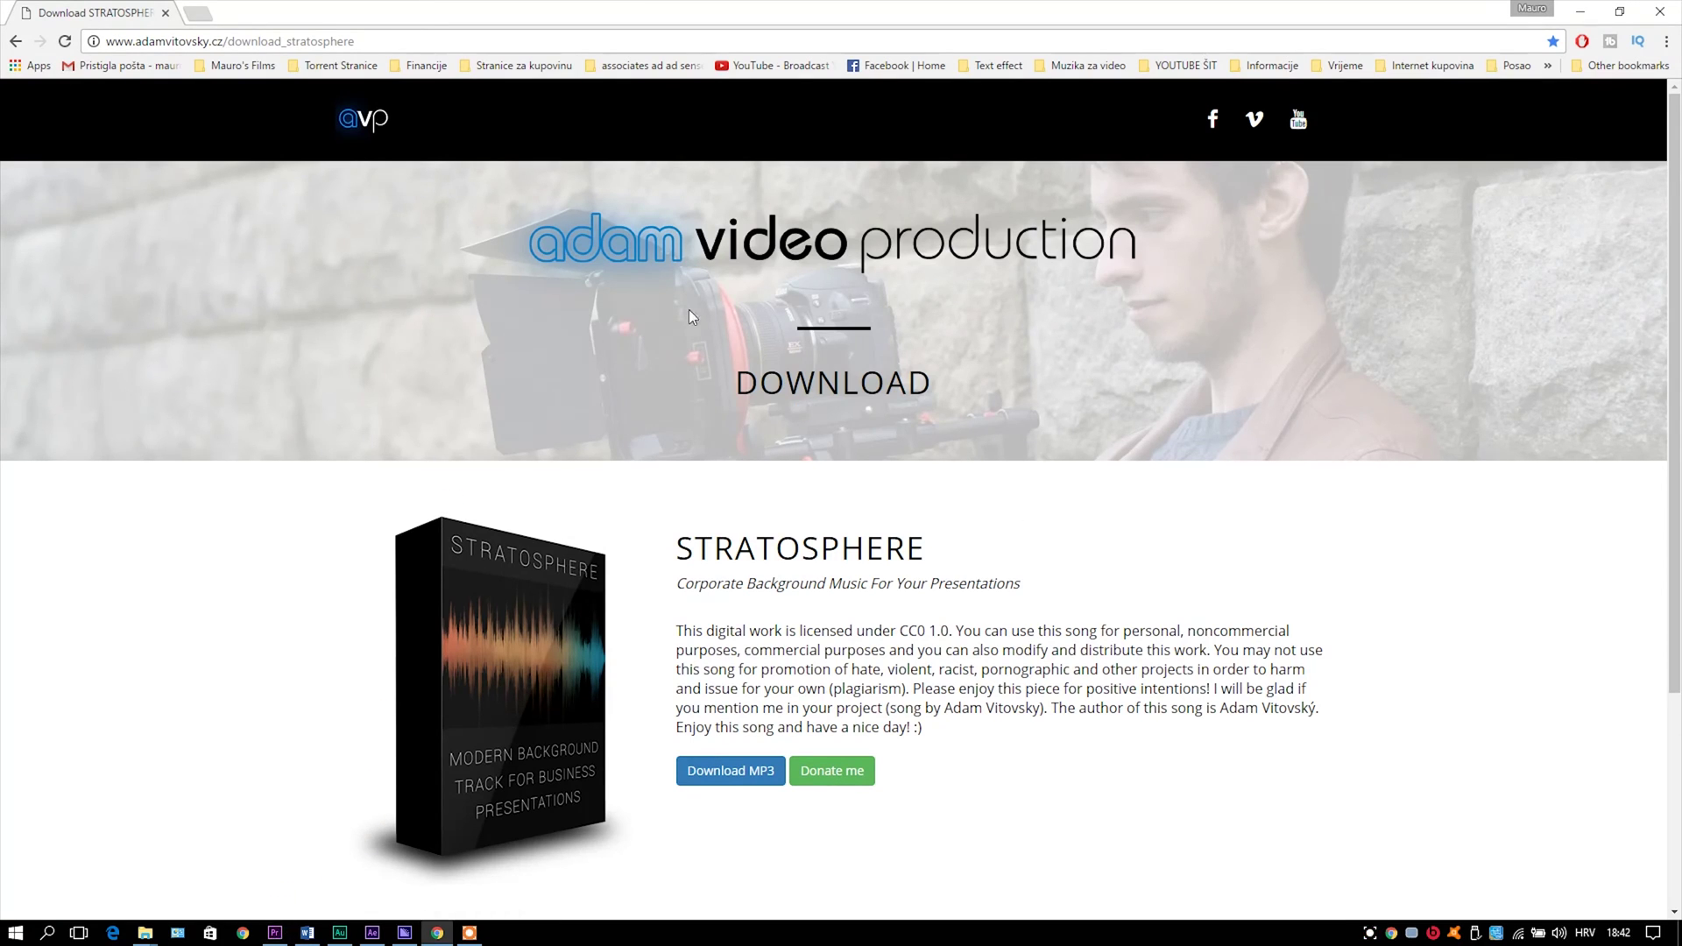
Step: Extend the first Stratosphere clip and butt the second against it on Audio 2
left_click(275, 934)
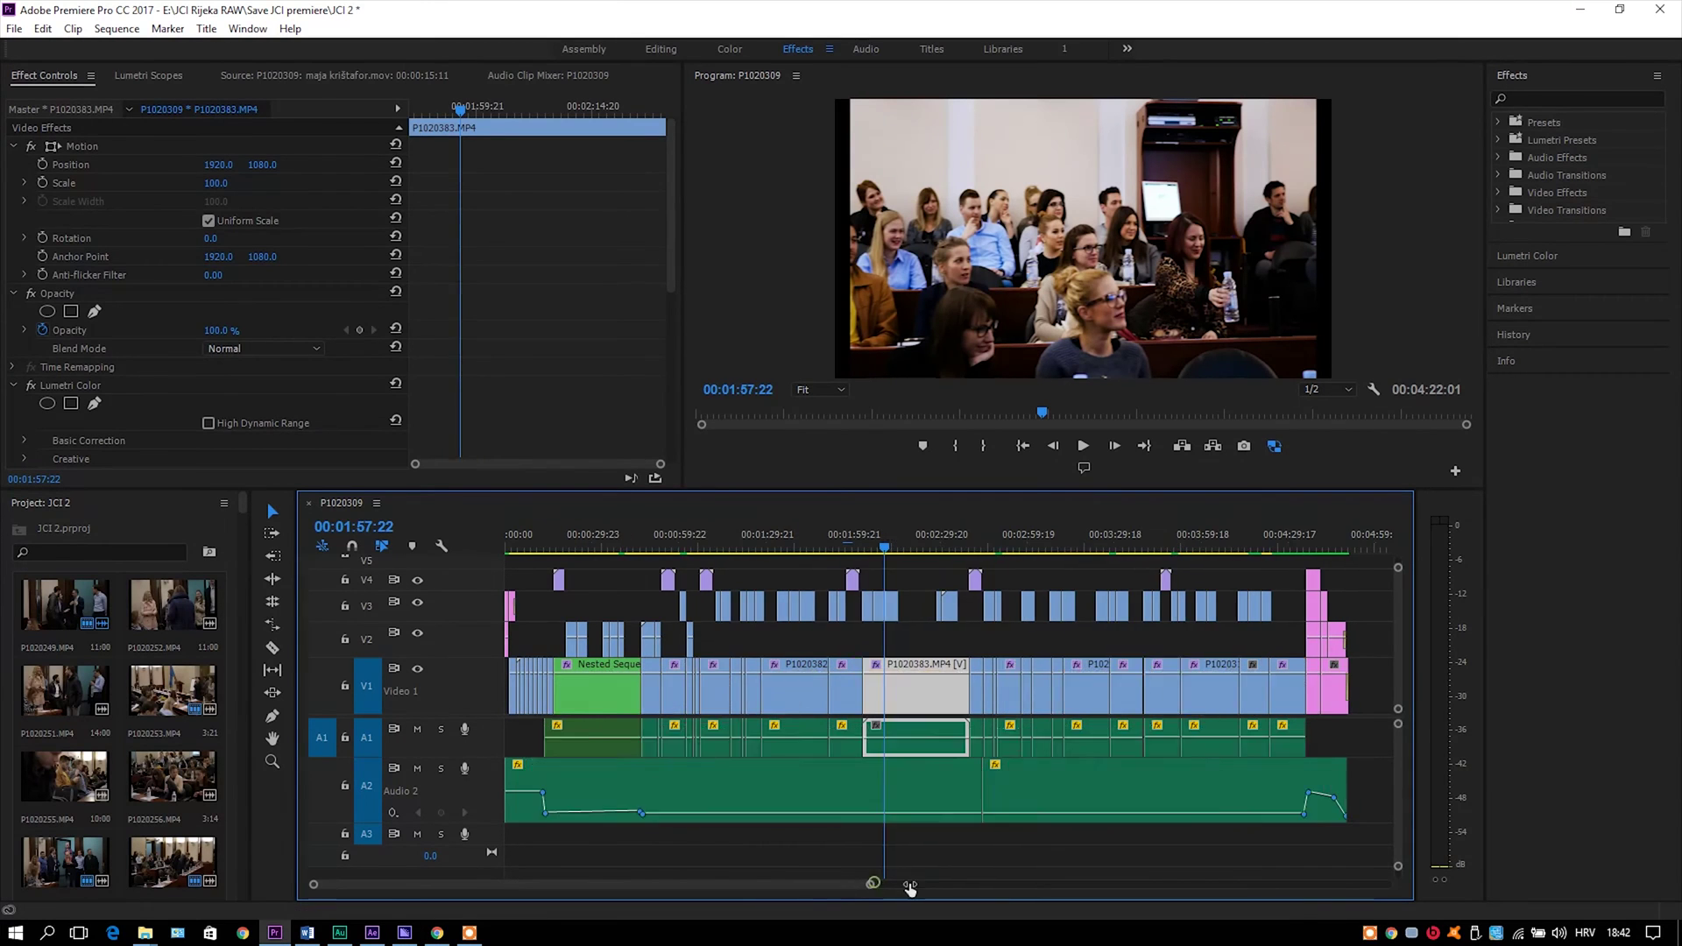
left_click_drag(994, 786, 1194, 786)
mouse_move(936, 788)
left_mouse_down()
mouse_move(1091, 790)
mouse_move(1055, 789)
left_mouse_up()
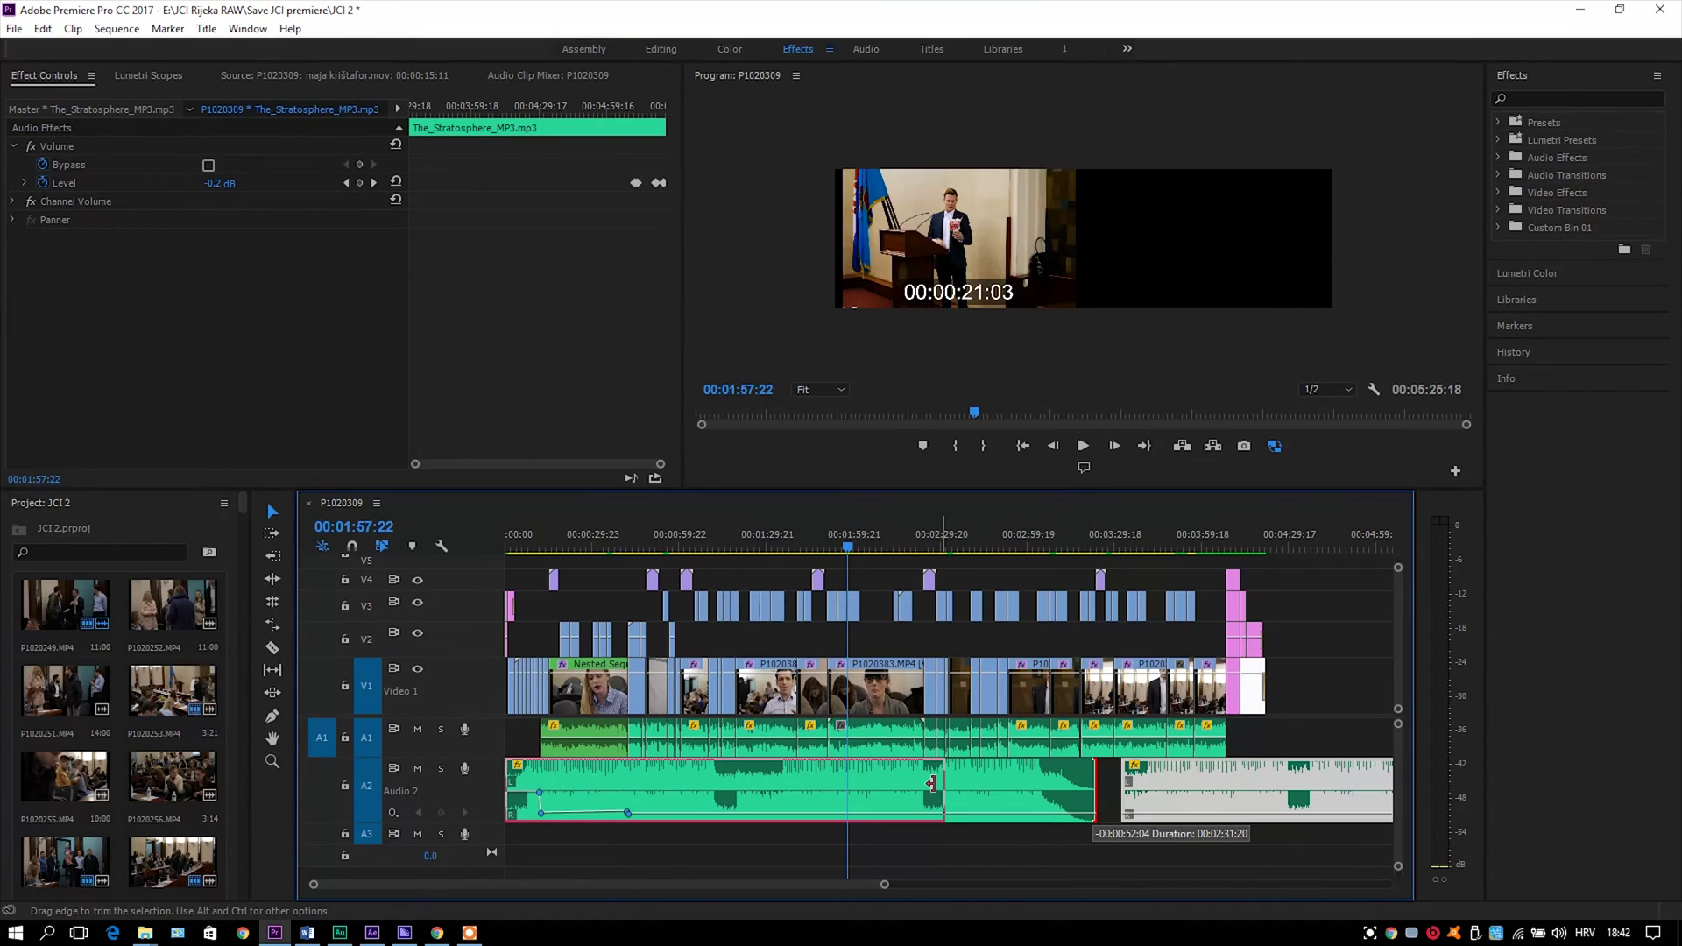
left_click_drag(1055, 791, 1046, 790)
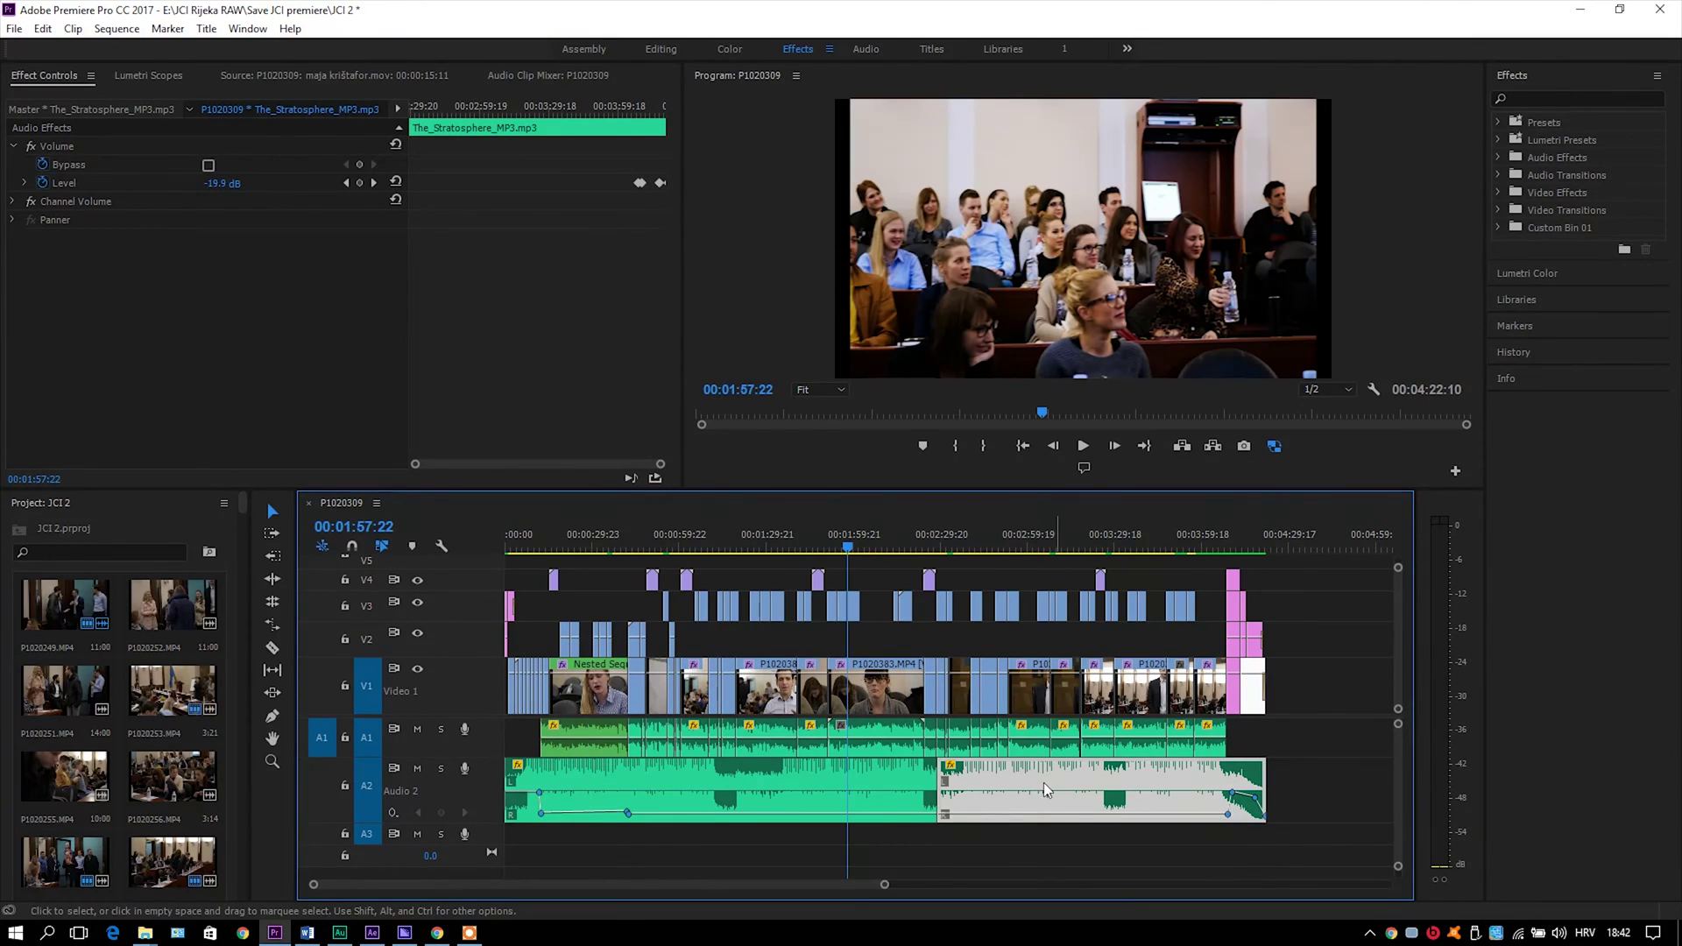
left_click(1565, 99)
type("constan")
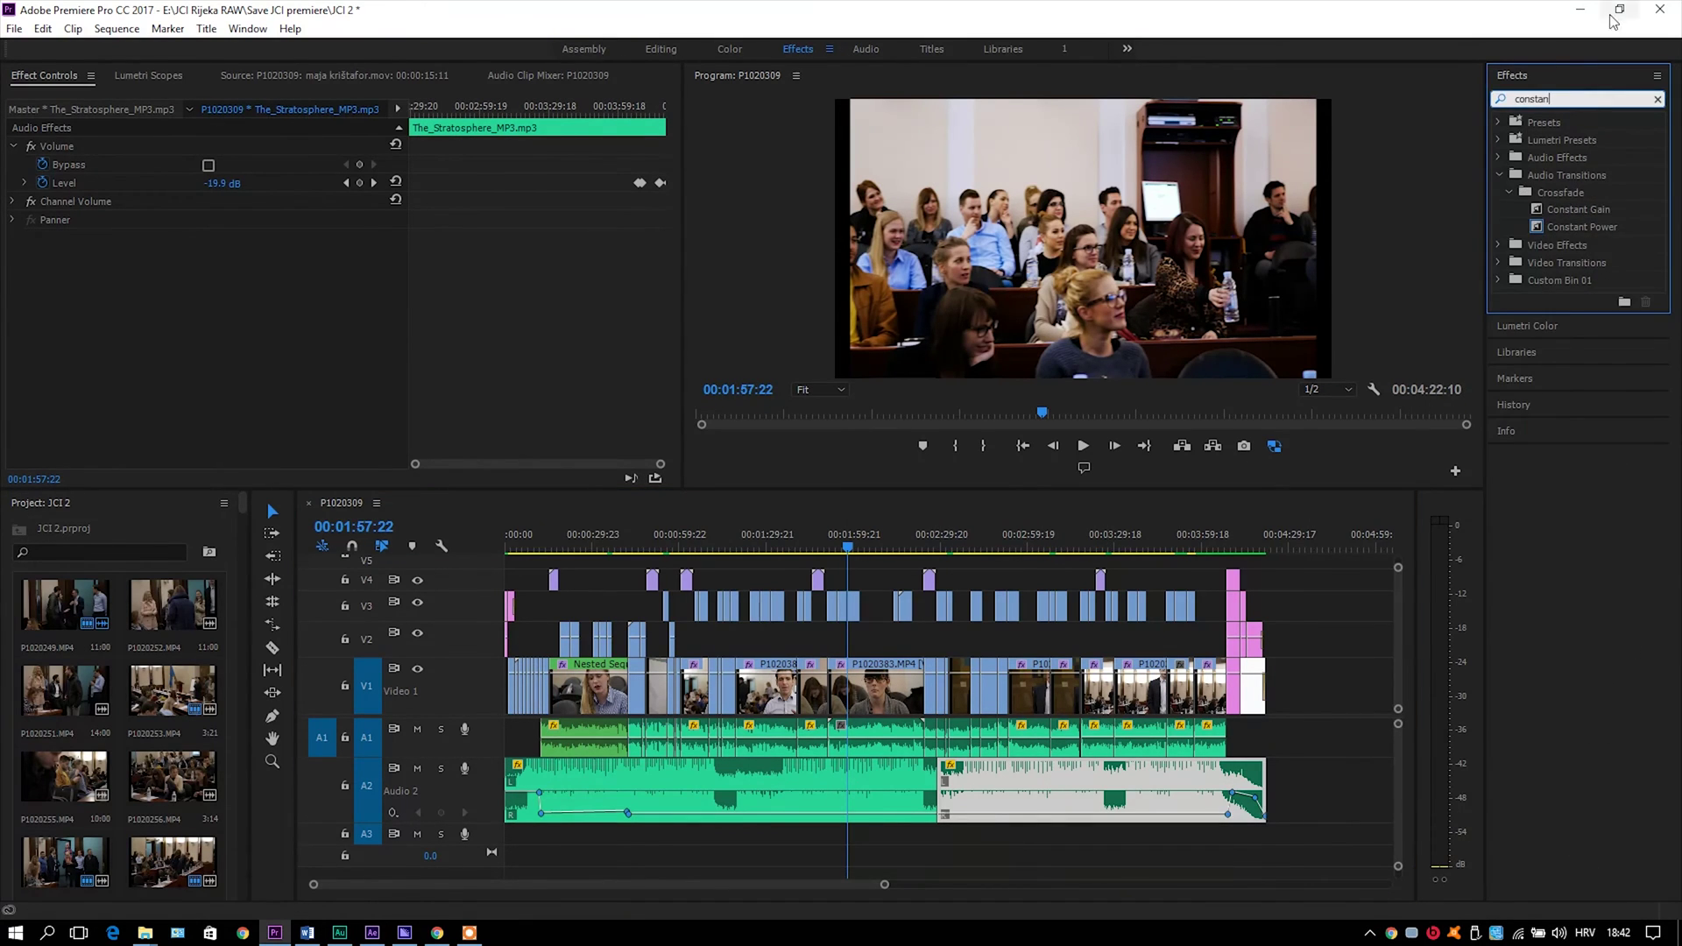
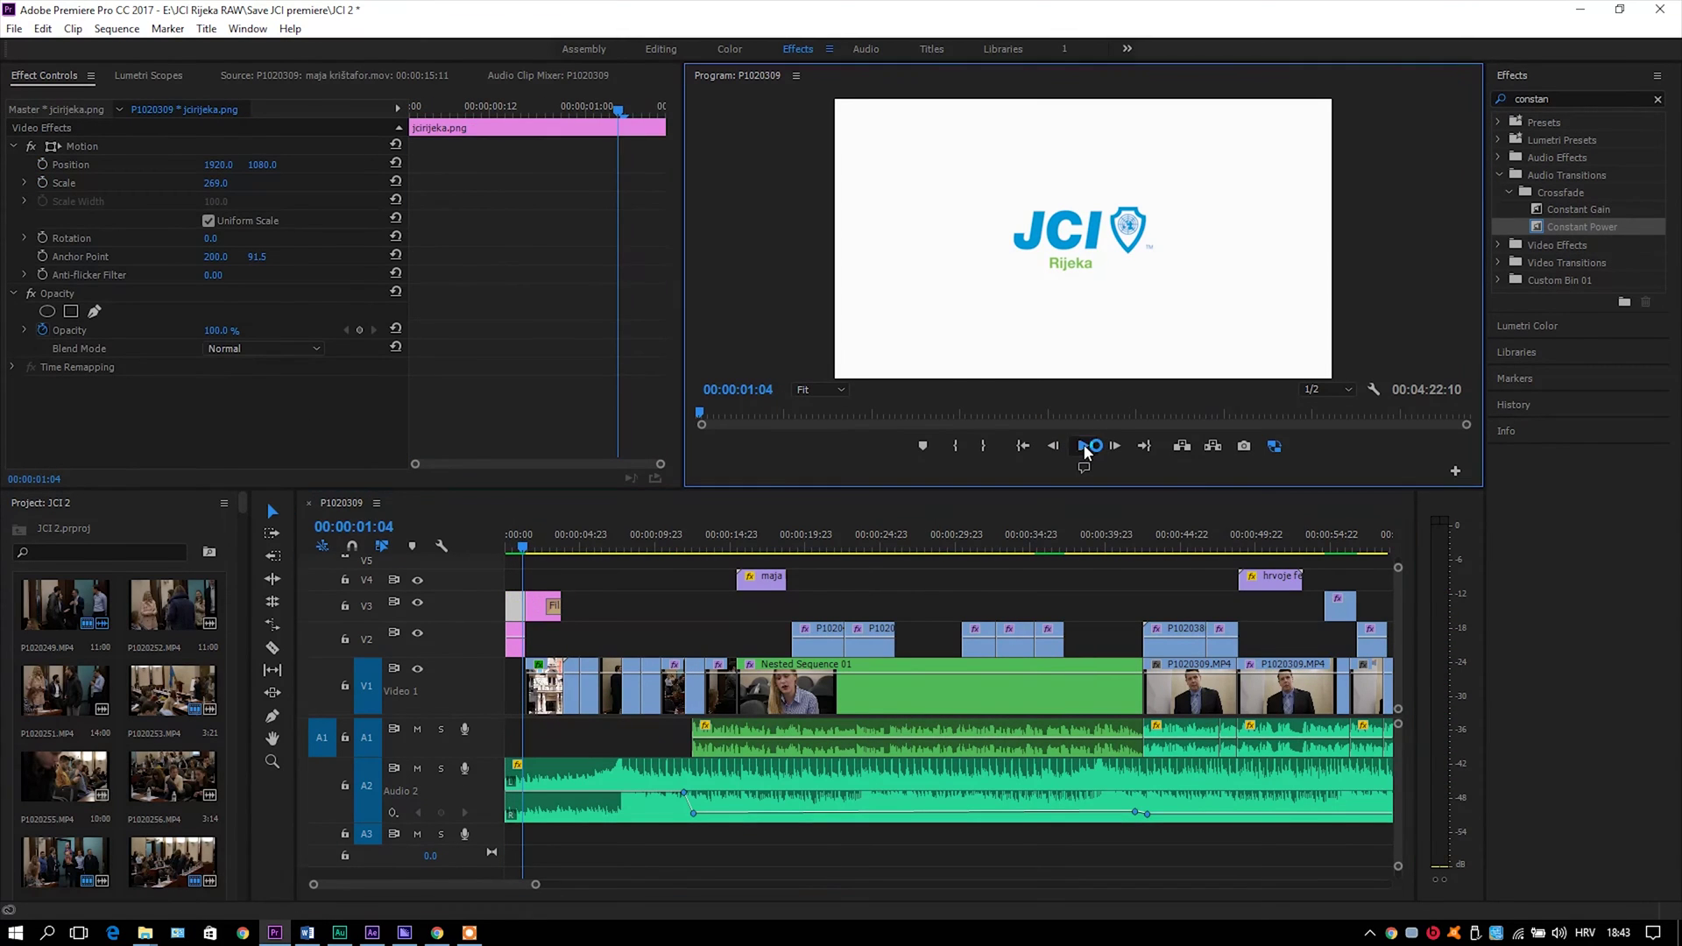
Step: Play the sequence from the opening logo to the group hug, then jump to Nested Sequence 01
left_click(1077, 445)
left_click(1082, 446)
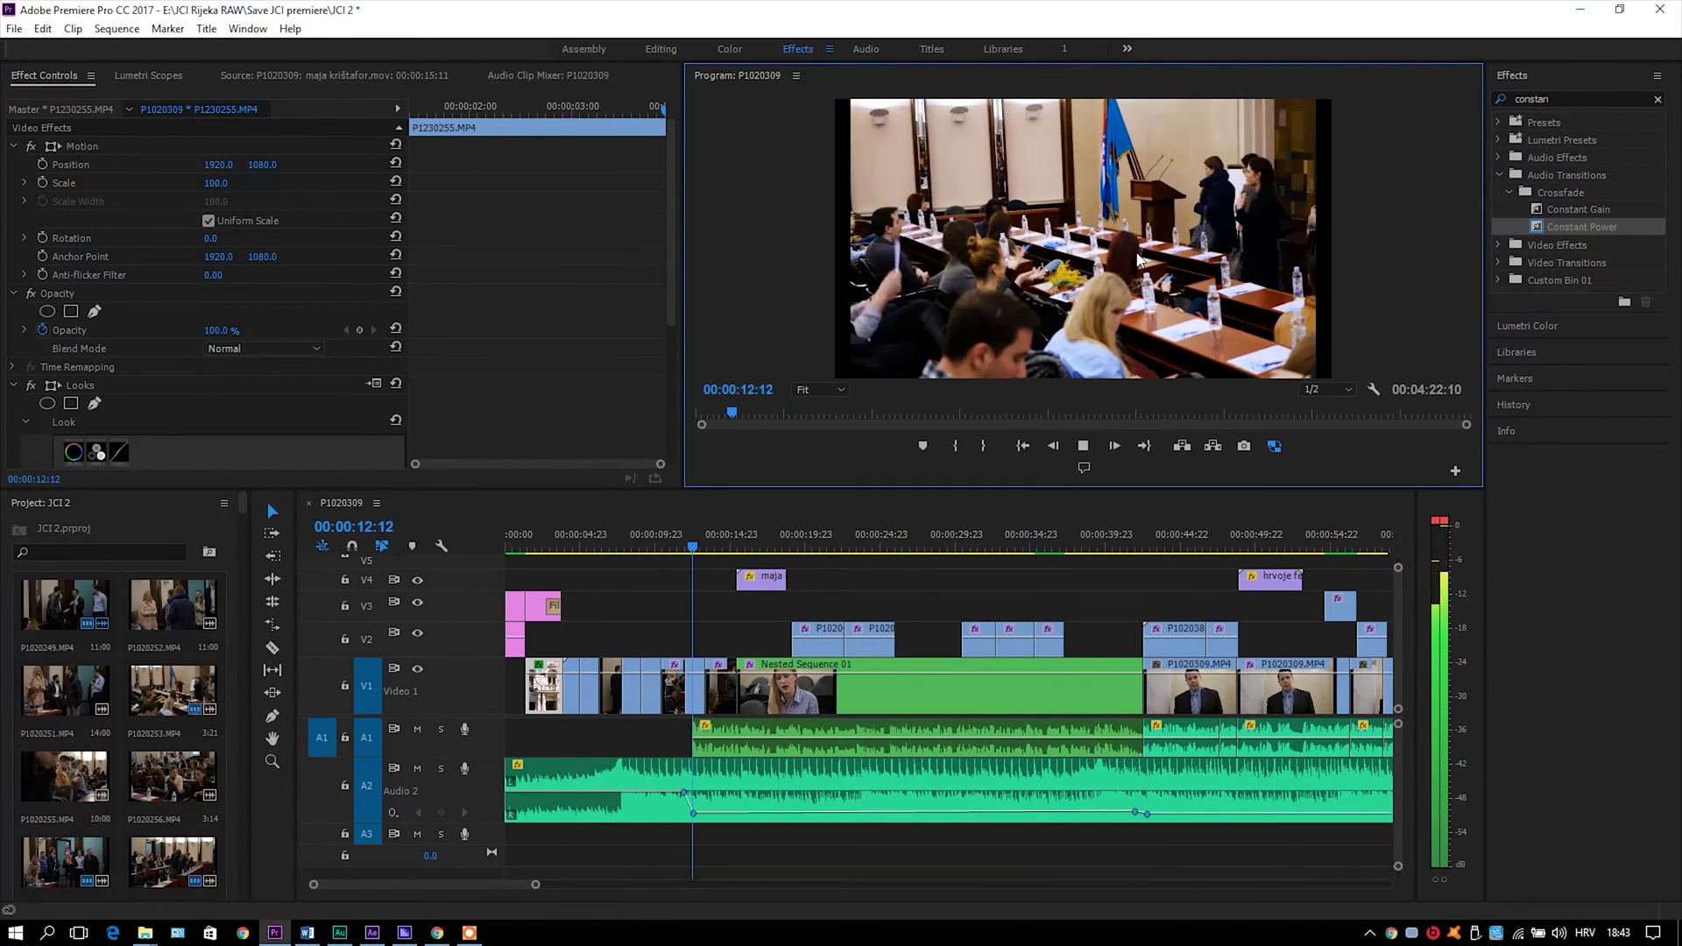
key("space")
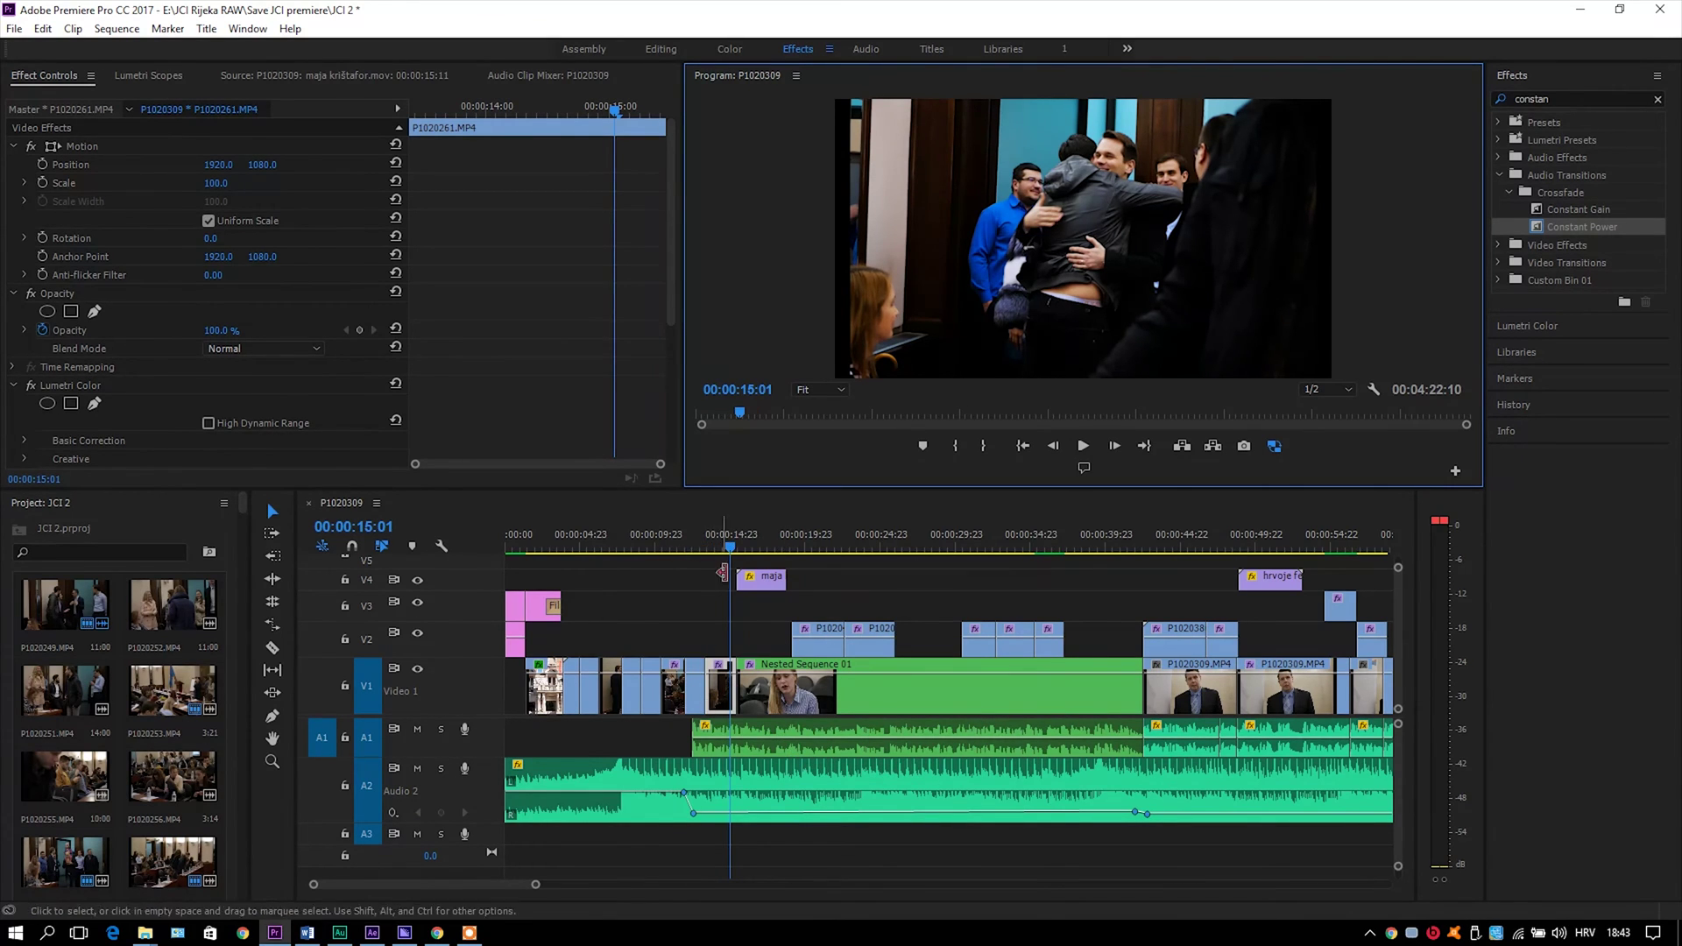
left_click_drag(722, 542, 701, 552)
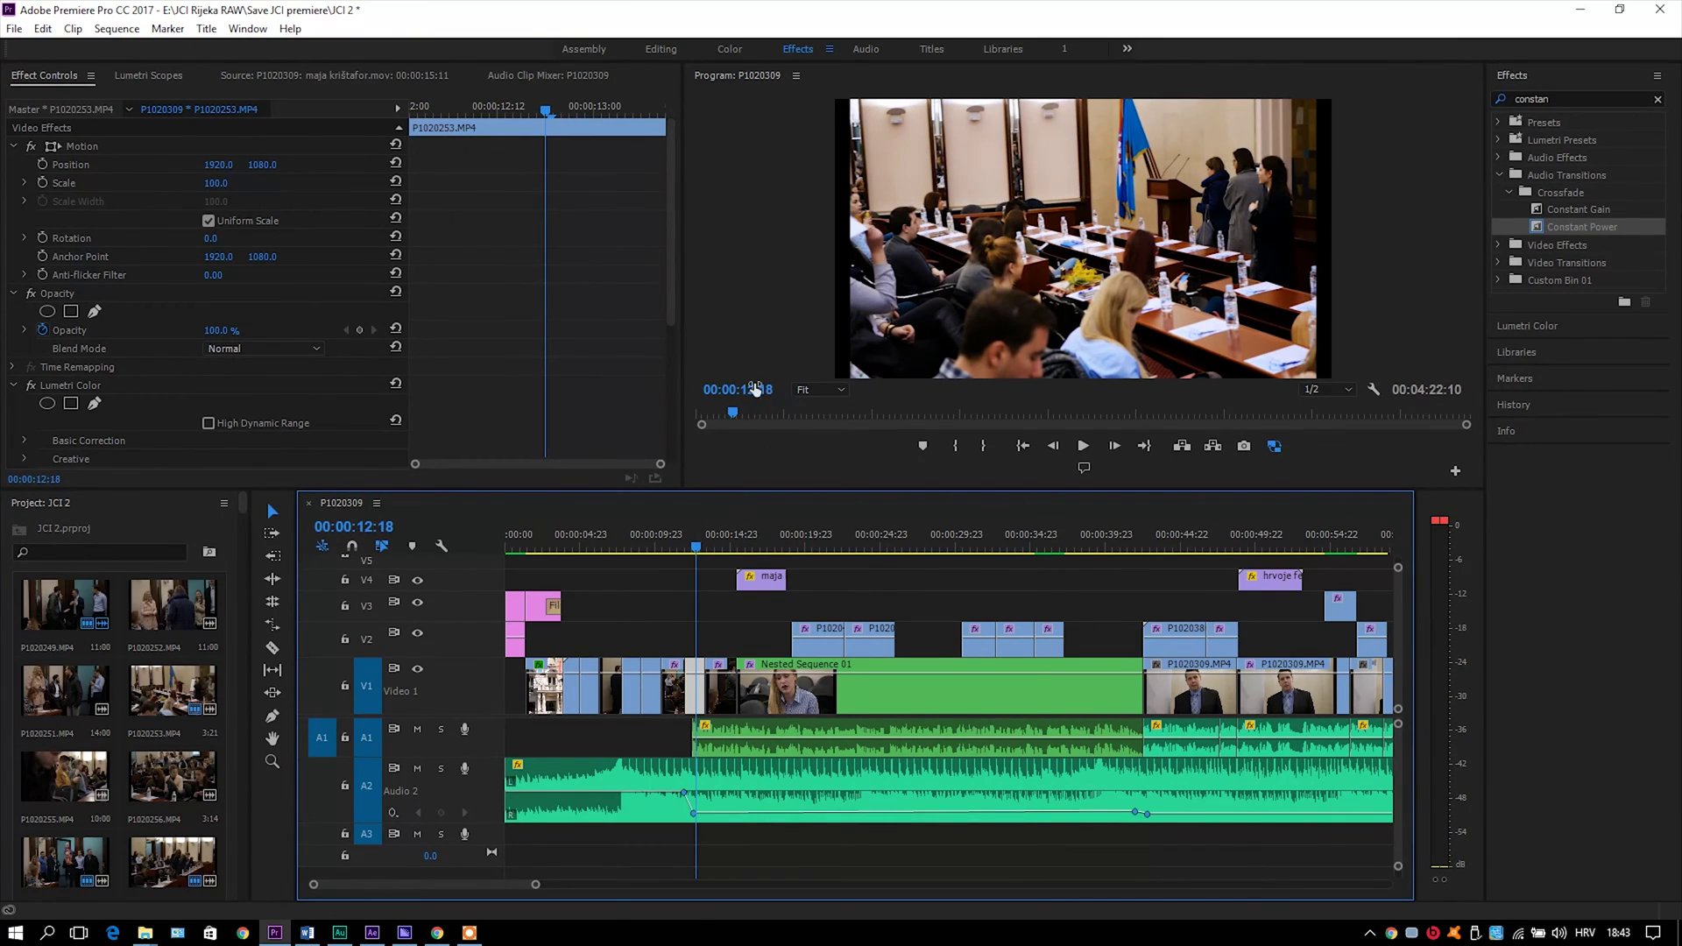
key("Down")
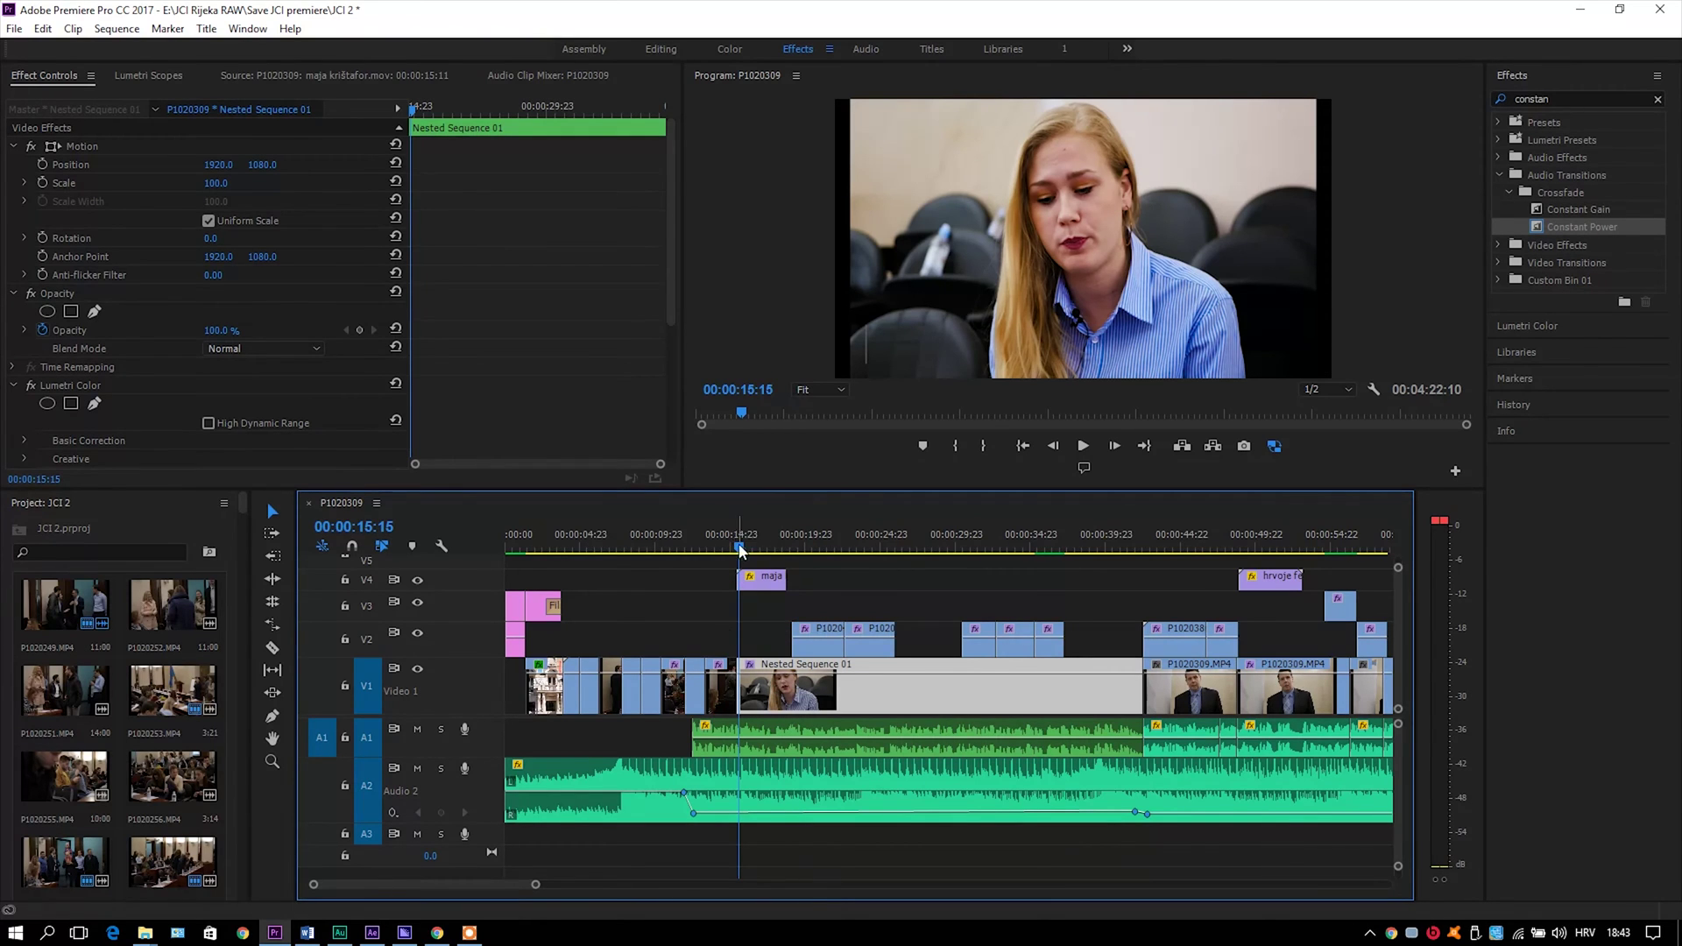
Step: Scrub through the interview section and select the workshop title sign shot
left_click_drag(743, 546, 902, 559)
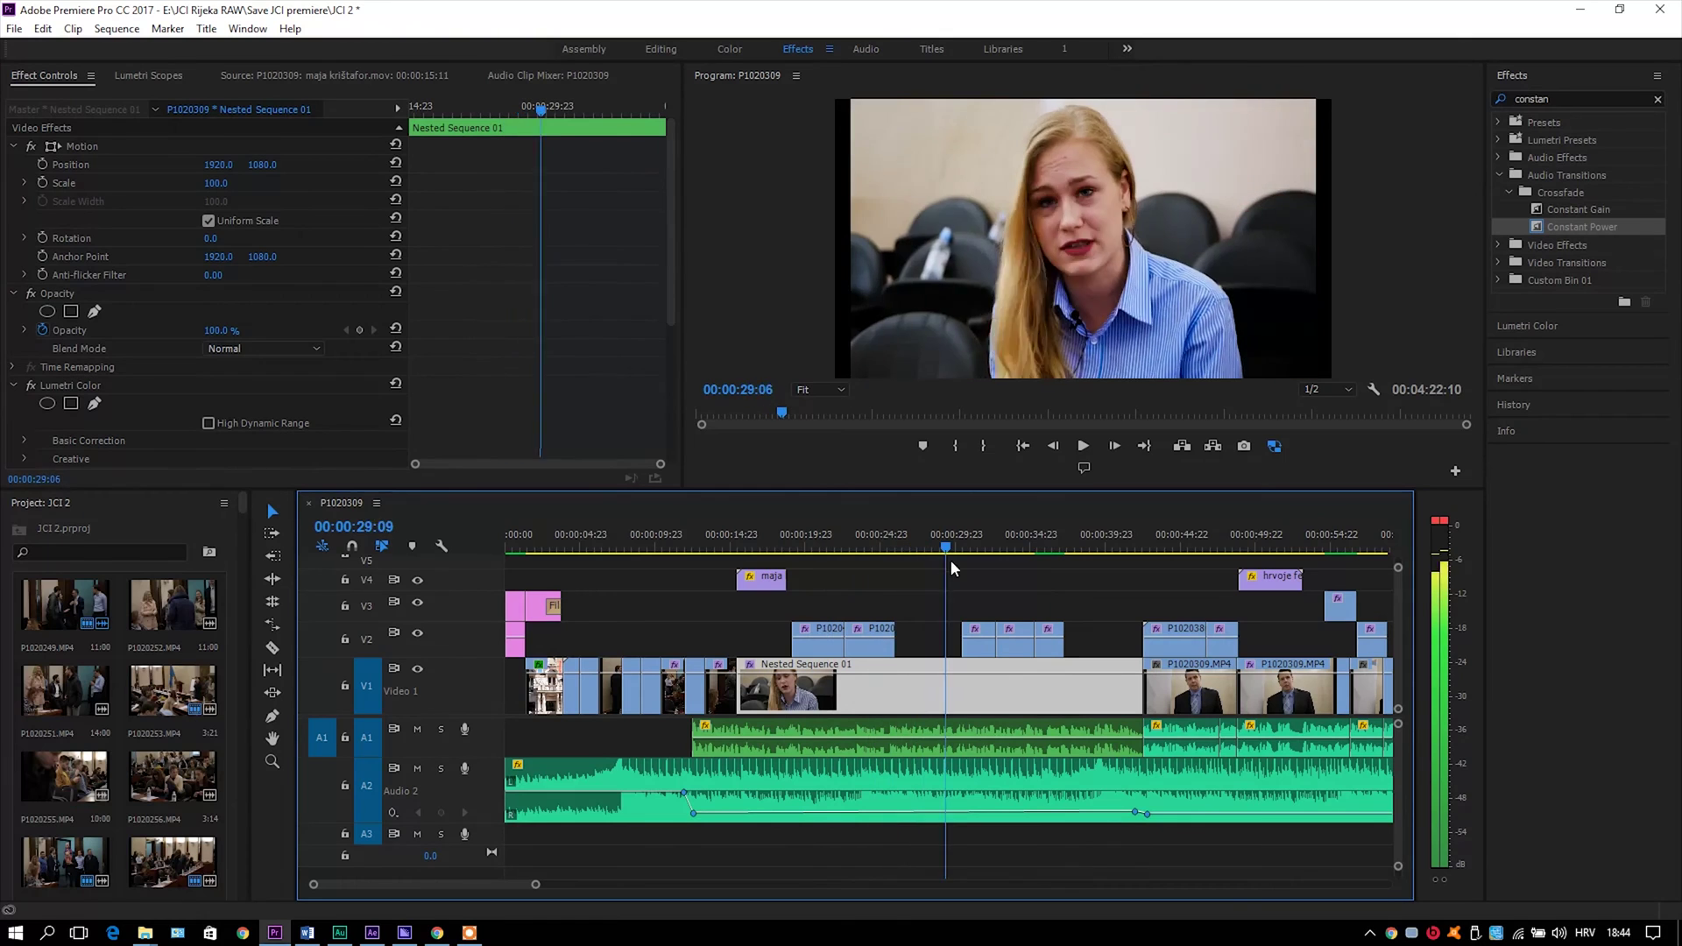
left_click_drag(903, 559, 1042, 564)
left_click(1048, 640)
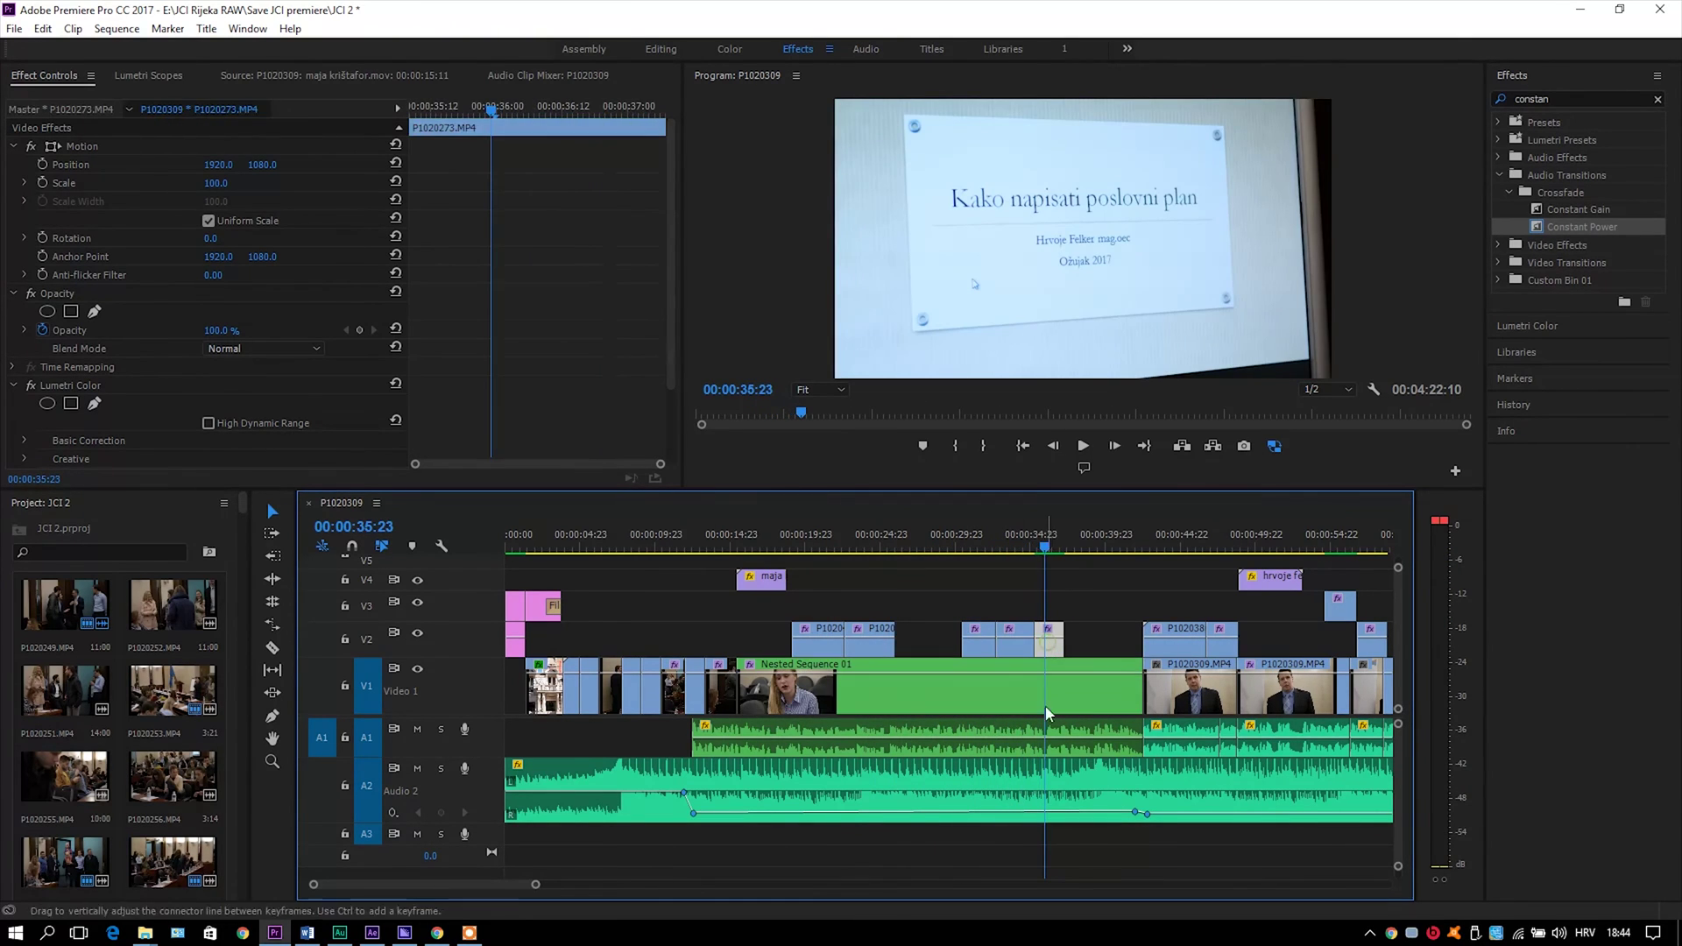
left_click_drag(535, 885, 575, 885)
left_click_drag(724, 543, 715, 543)
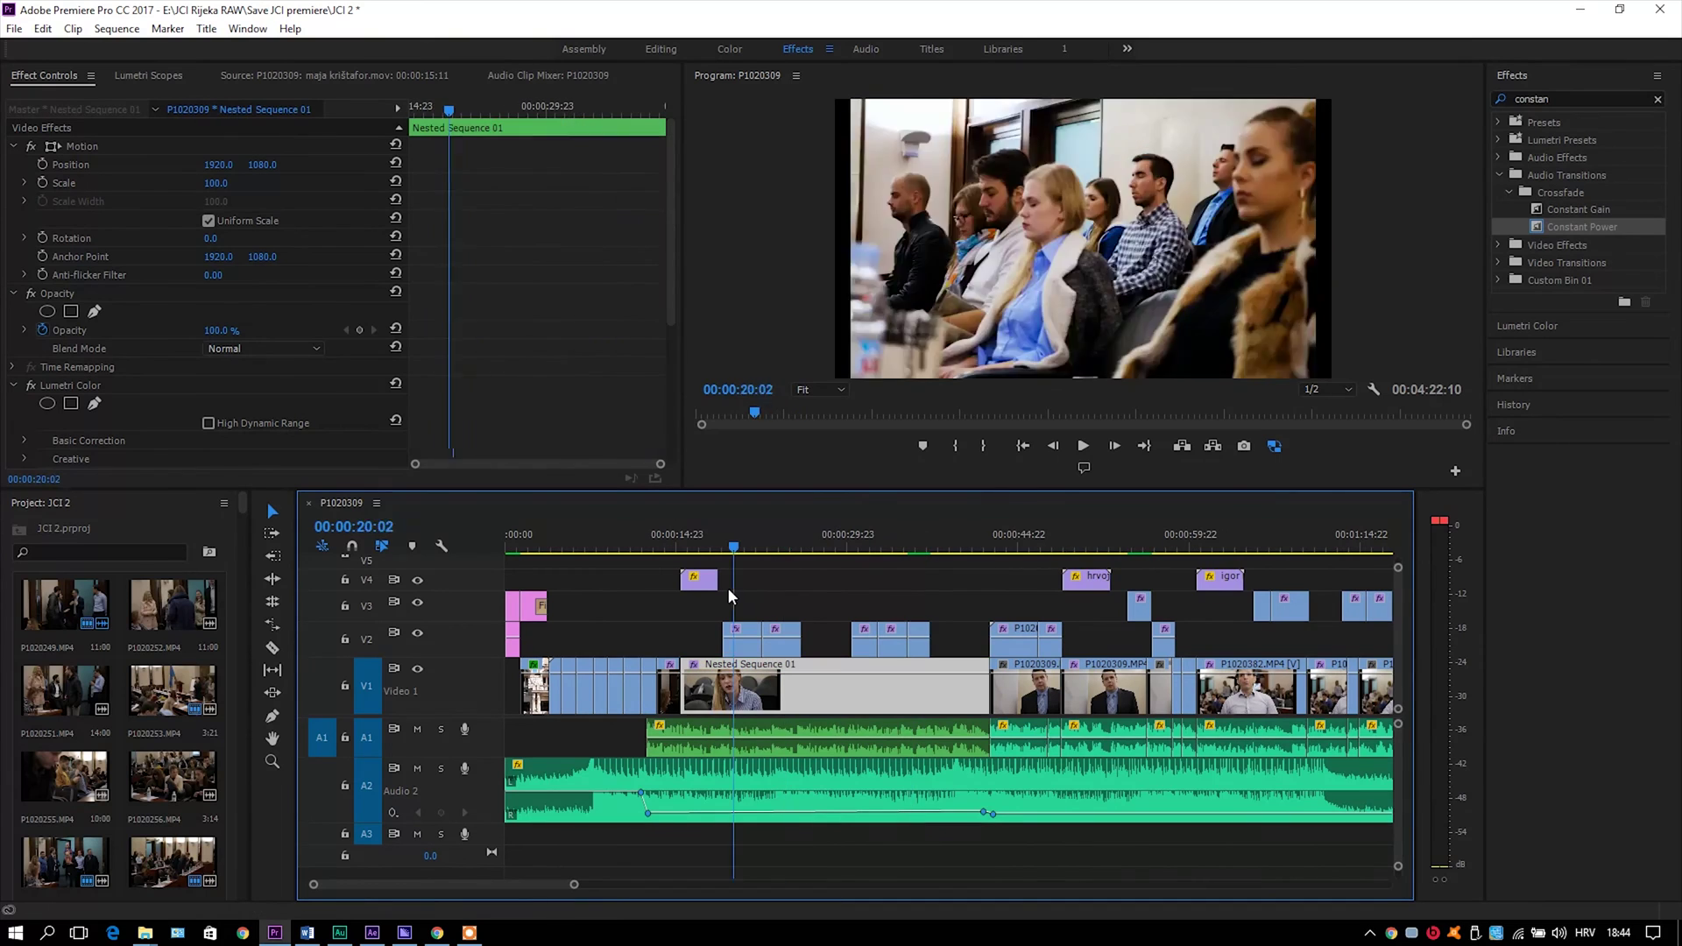
Step: Preview the first interview, then play on from the speaker shots
left_click(1085, 446)
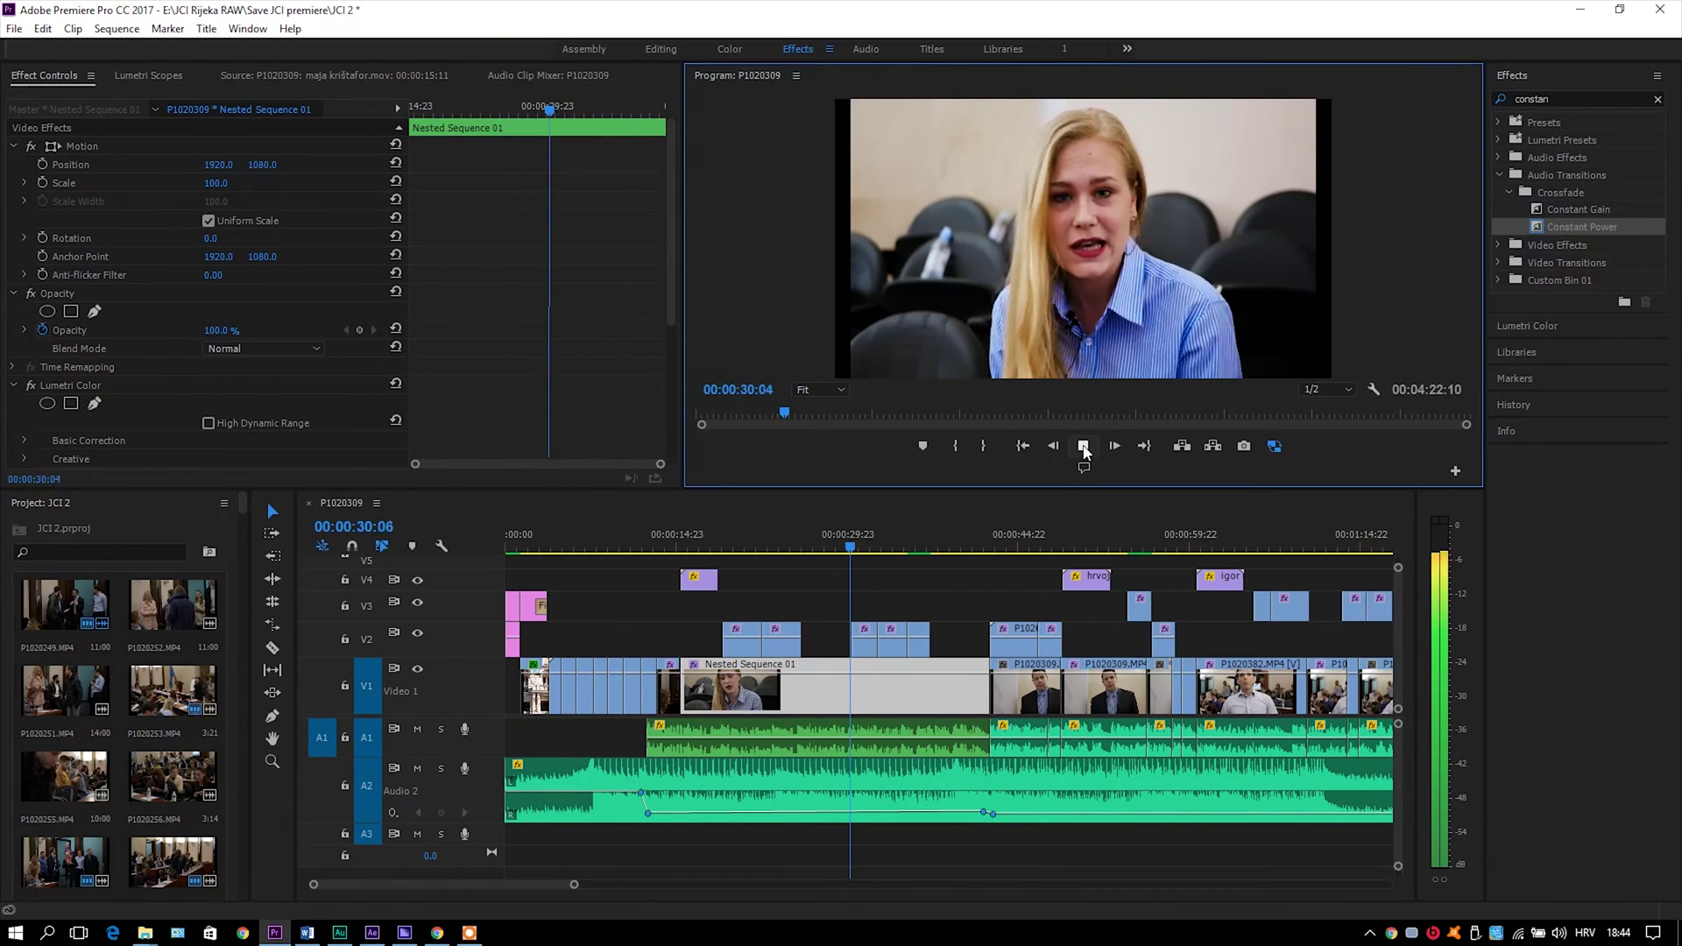
left_click(1083, 446)
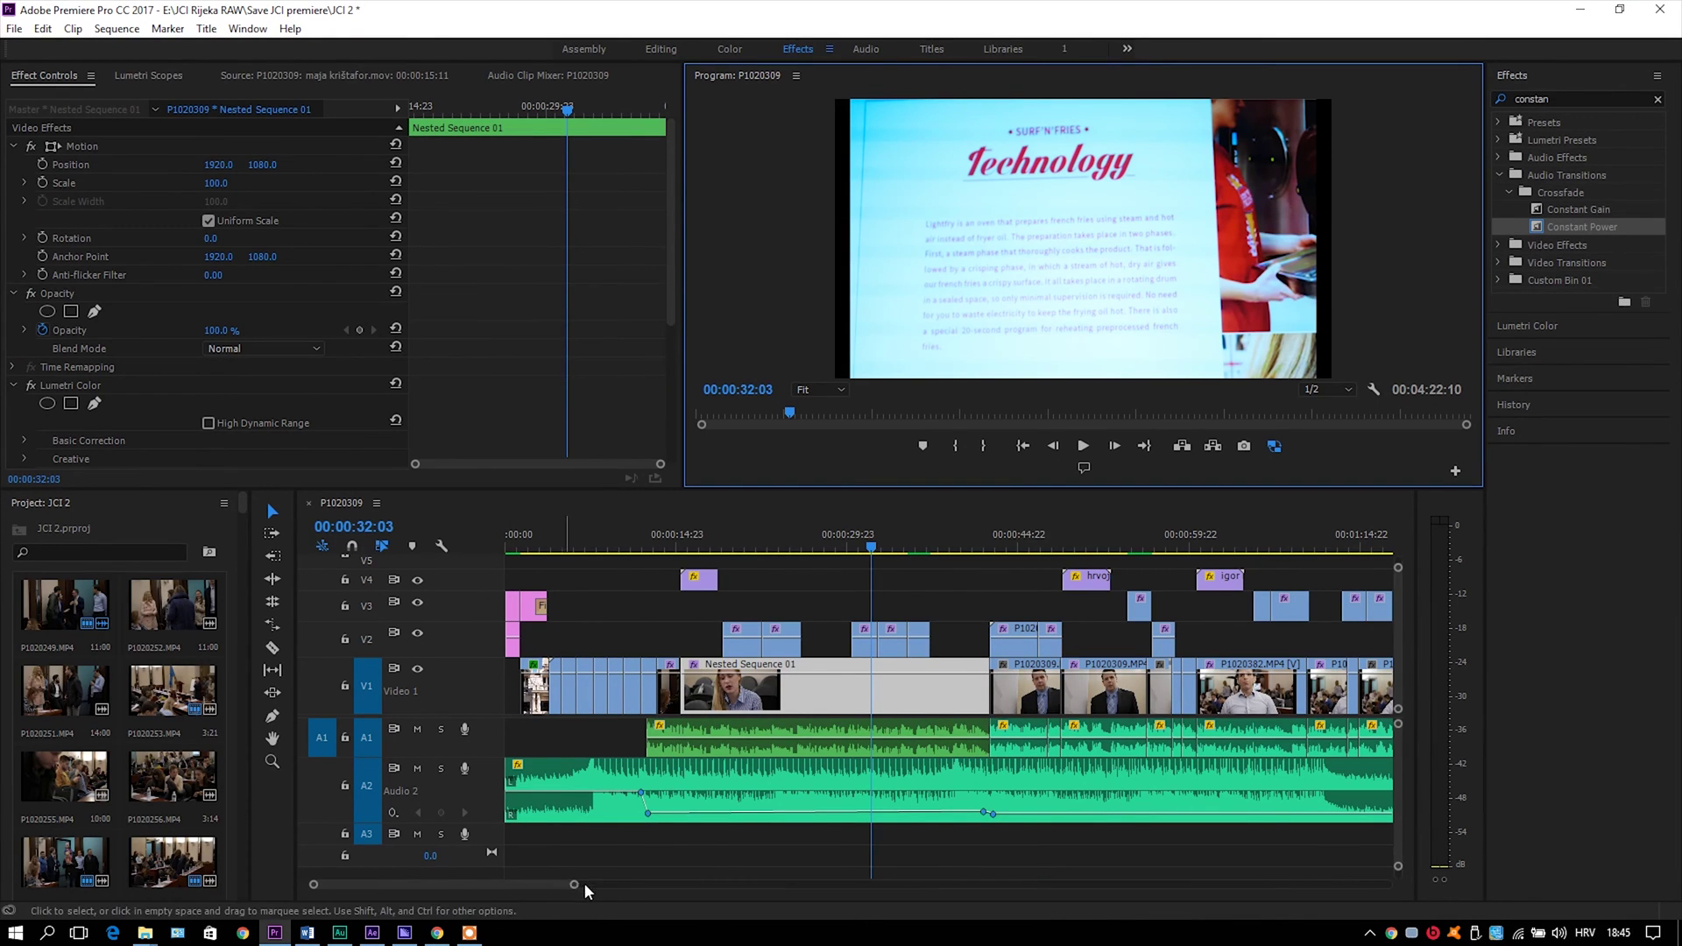
left_click_drag(575, 886, 482, 886)
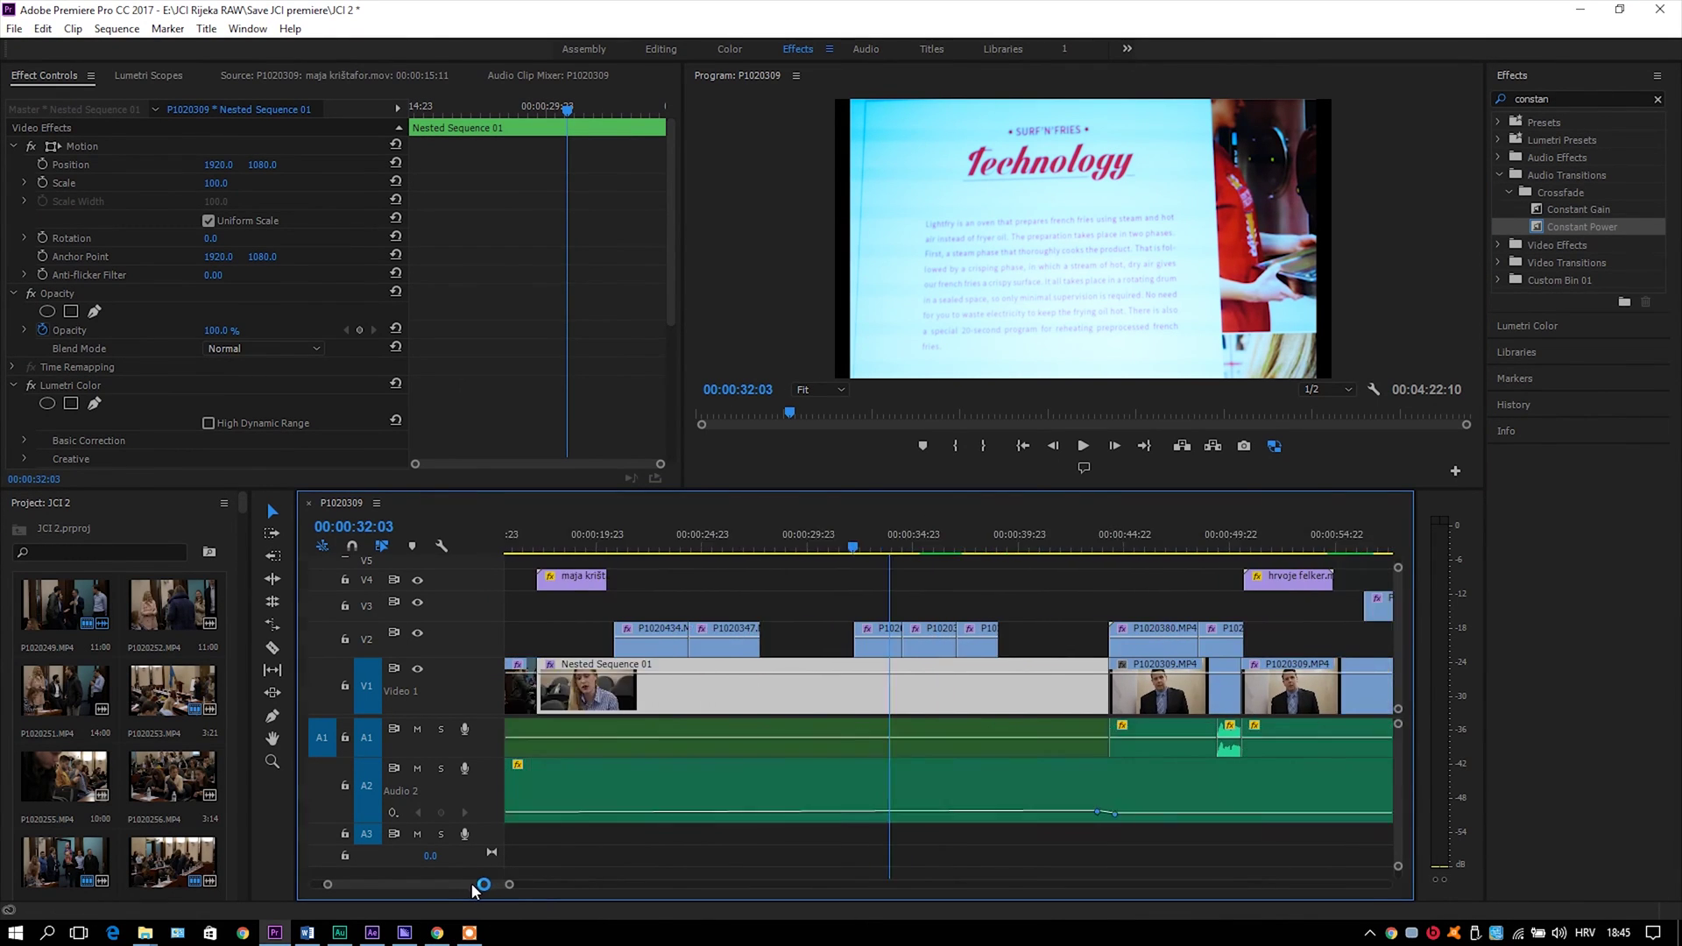
scroll(525, 724, "down", 5)
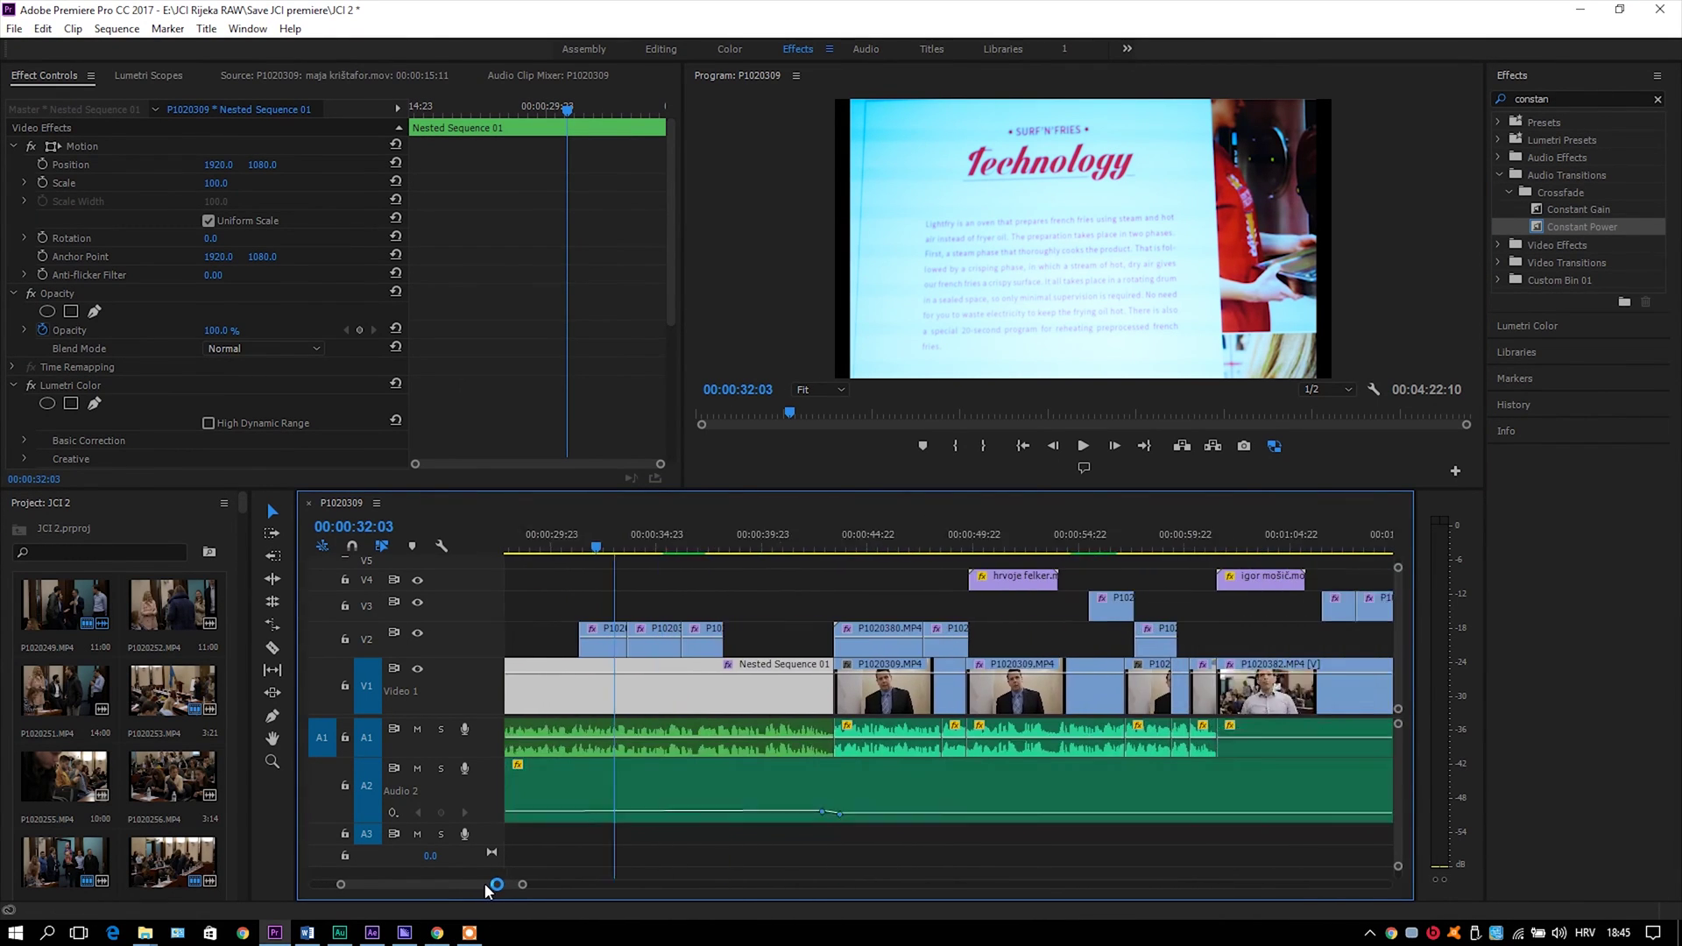
left_click(747, 553)
key("space")
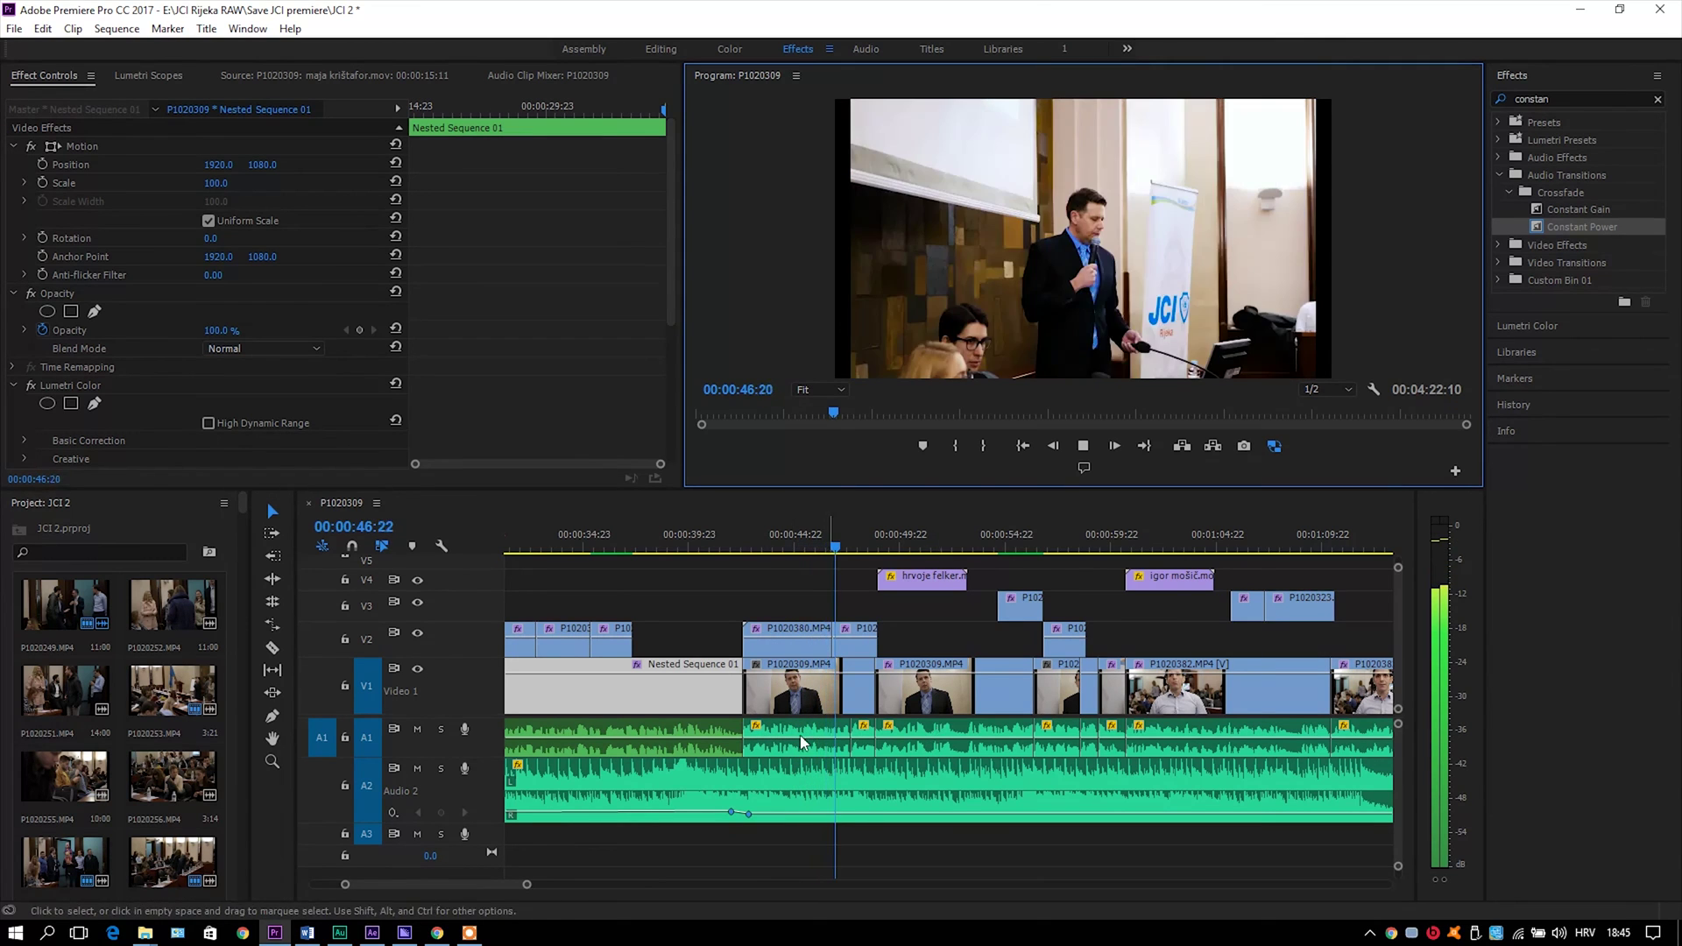
Step: Check the A1 interview audio clip, then play the speaker interview through to the audience shot
left_click(934, 739)
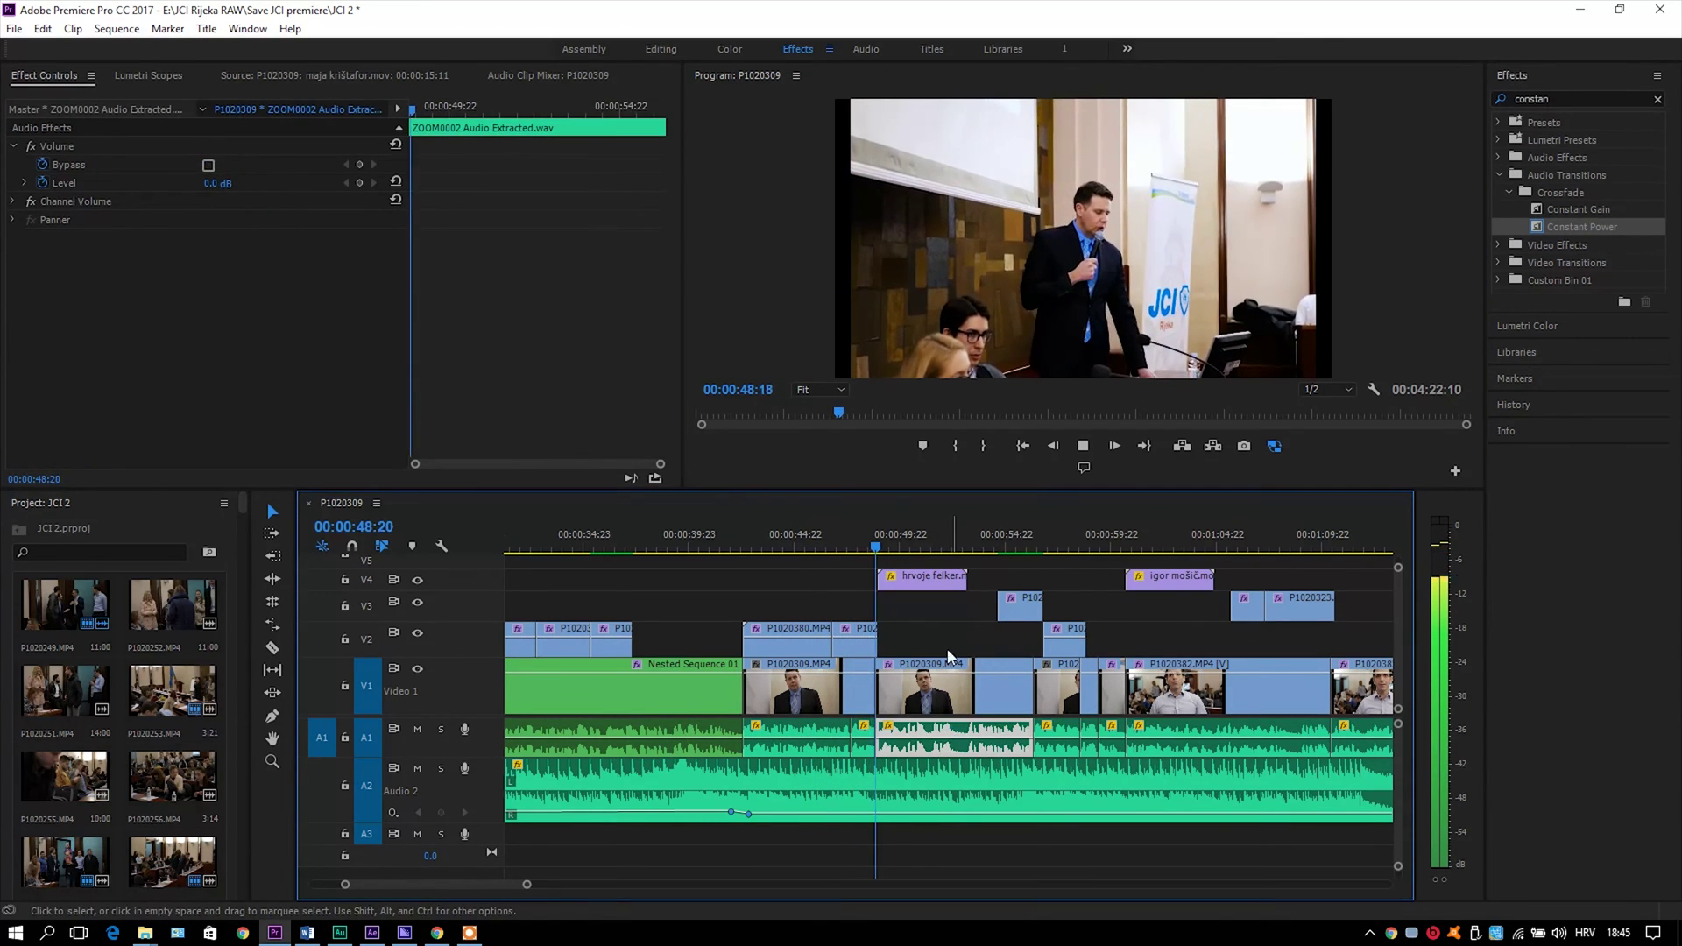
left_click(839, 585)
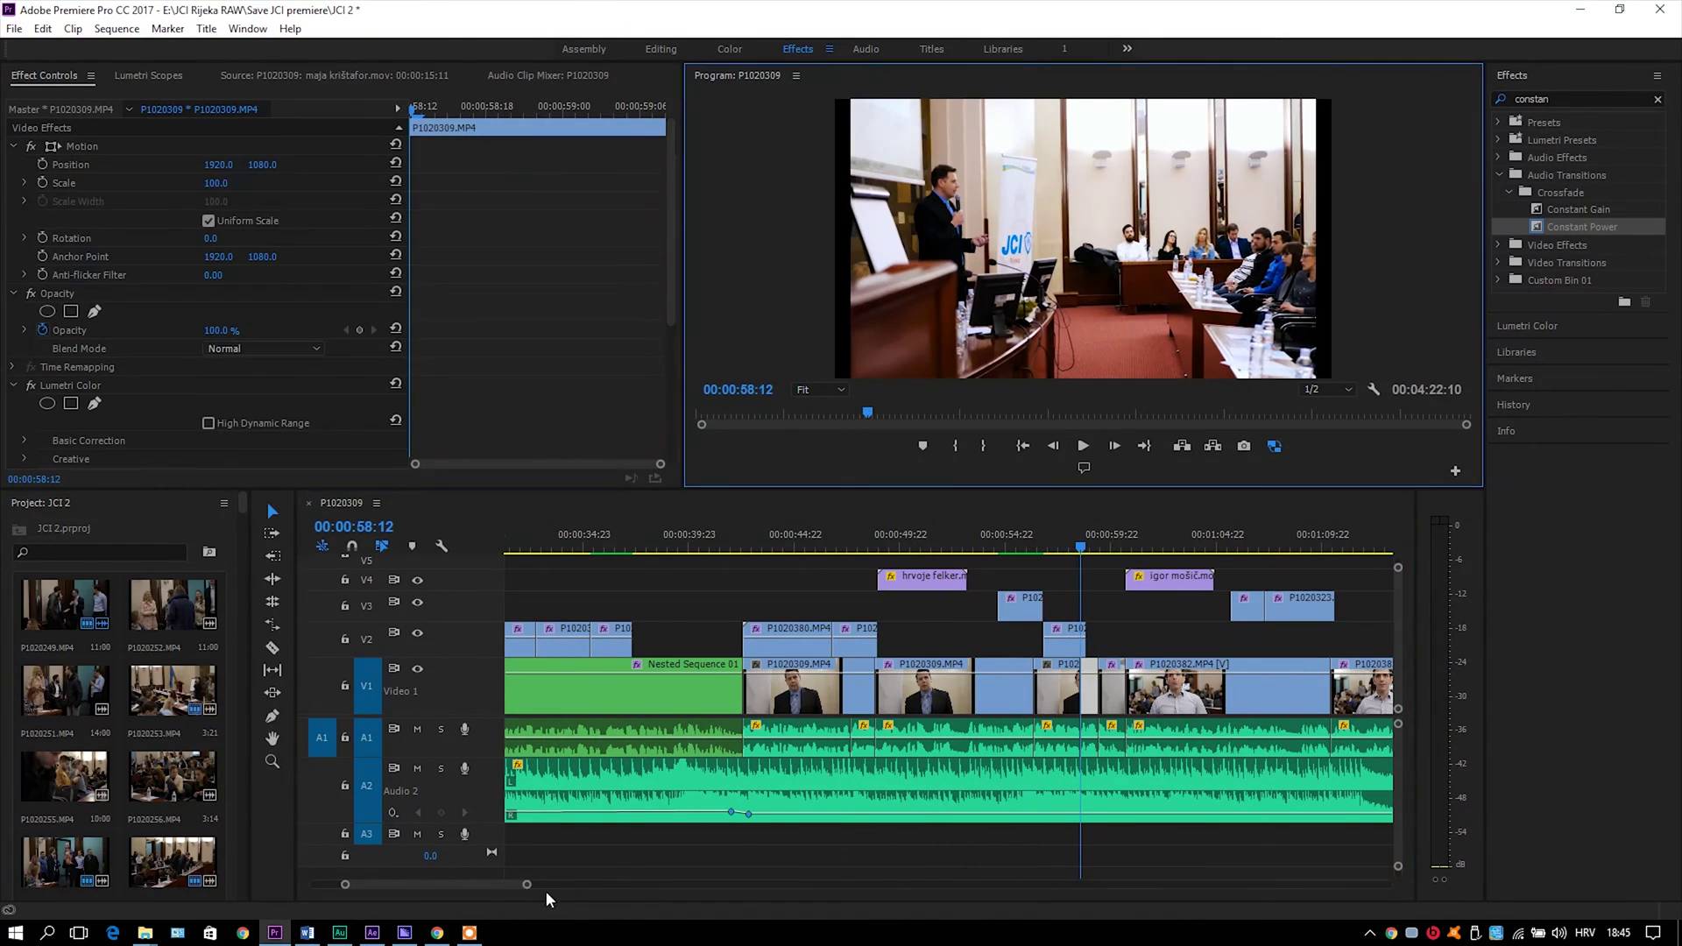
left_click_drag(527, 883, 596, 883)
left_click(778, 550)
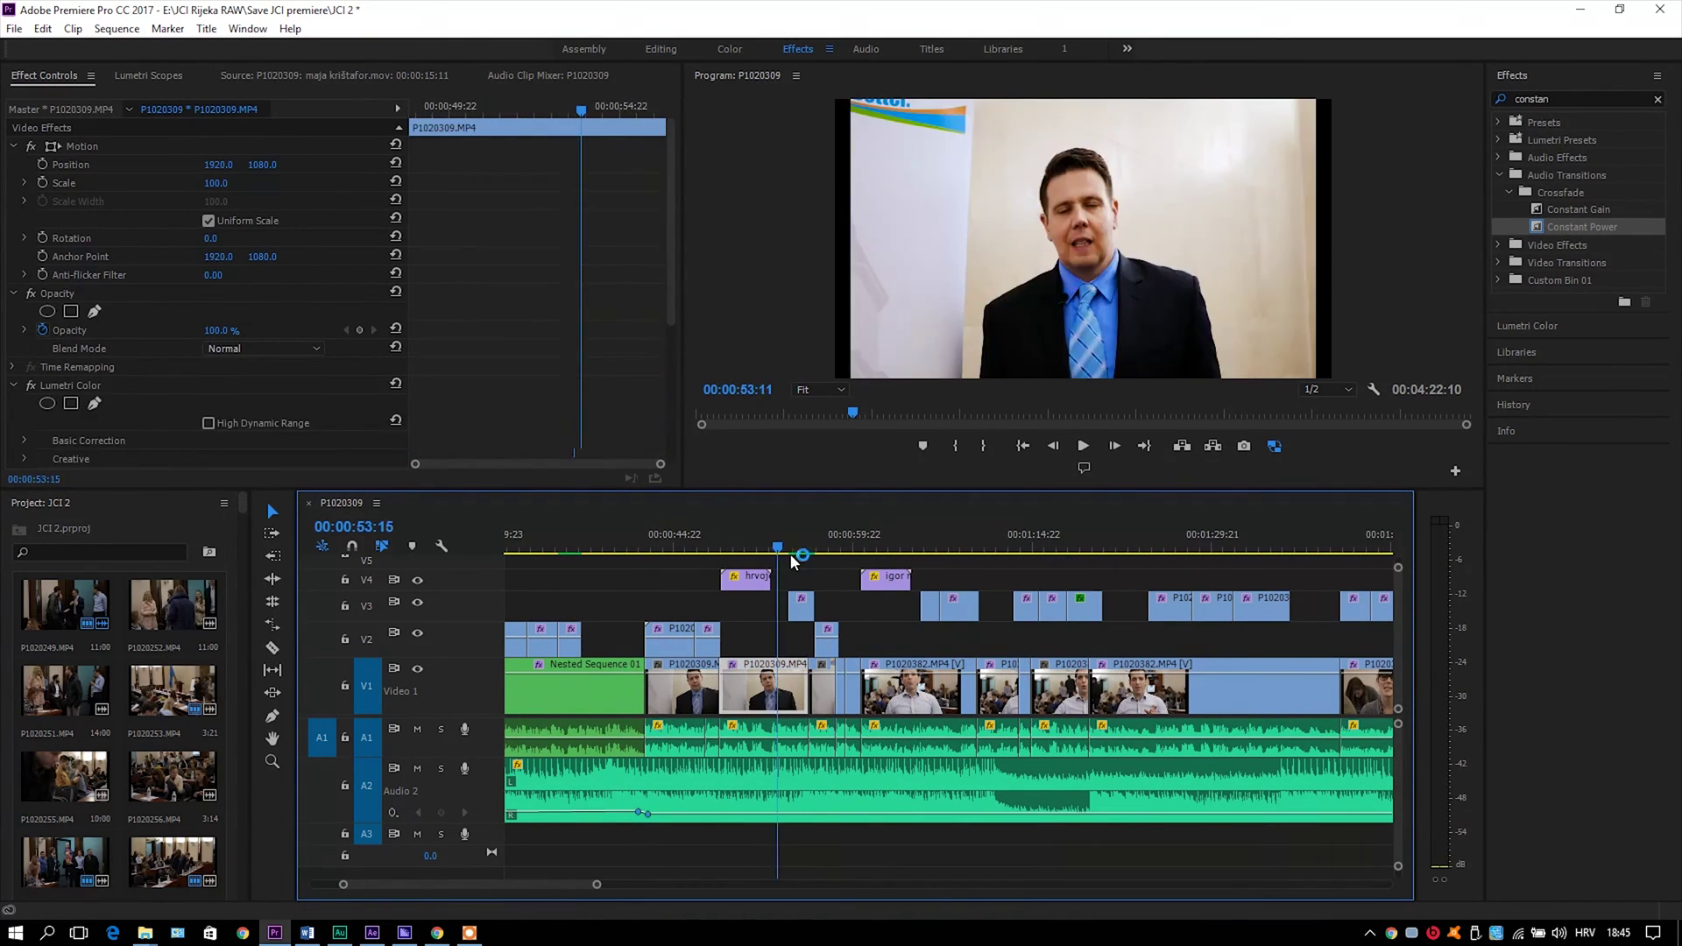
left_click(1084, 445)
key("minus")
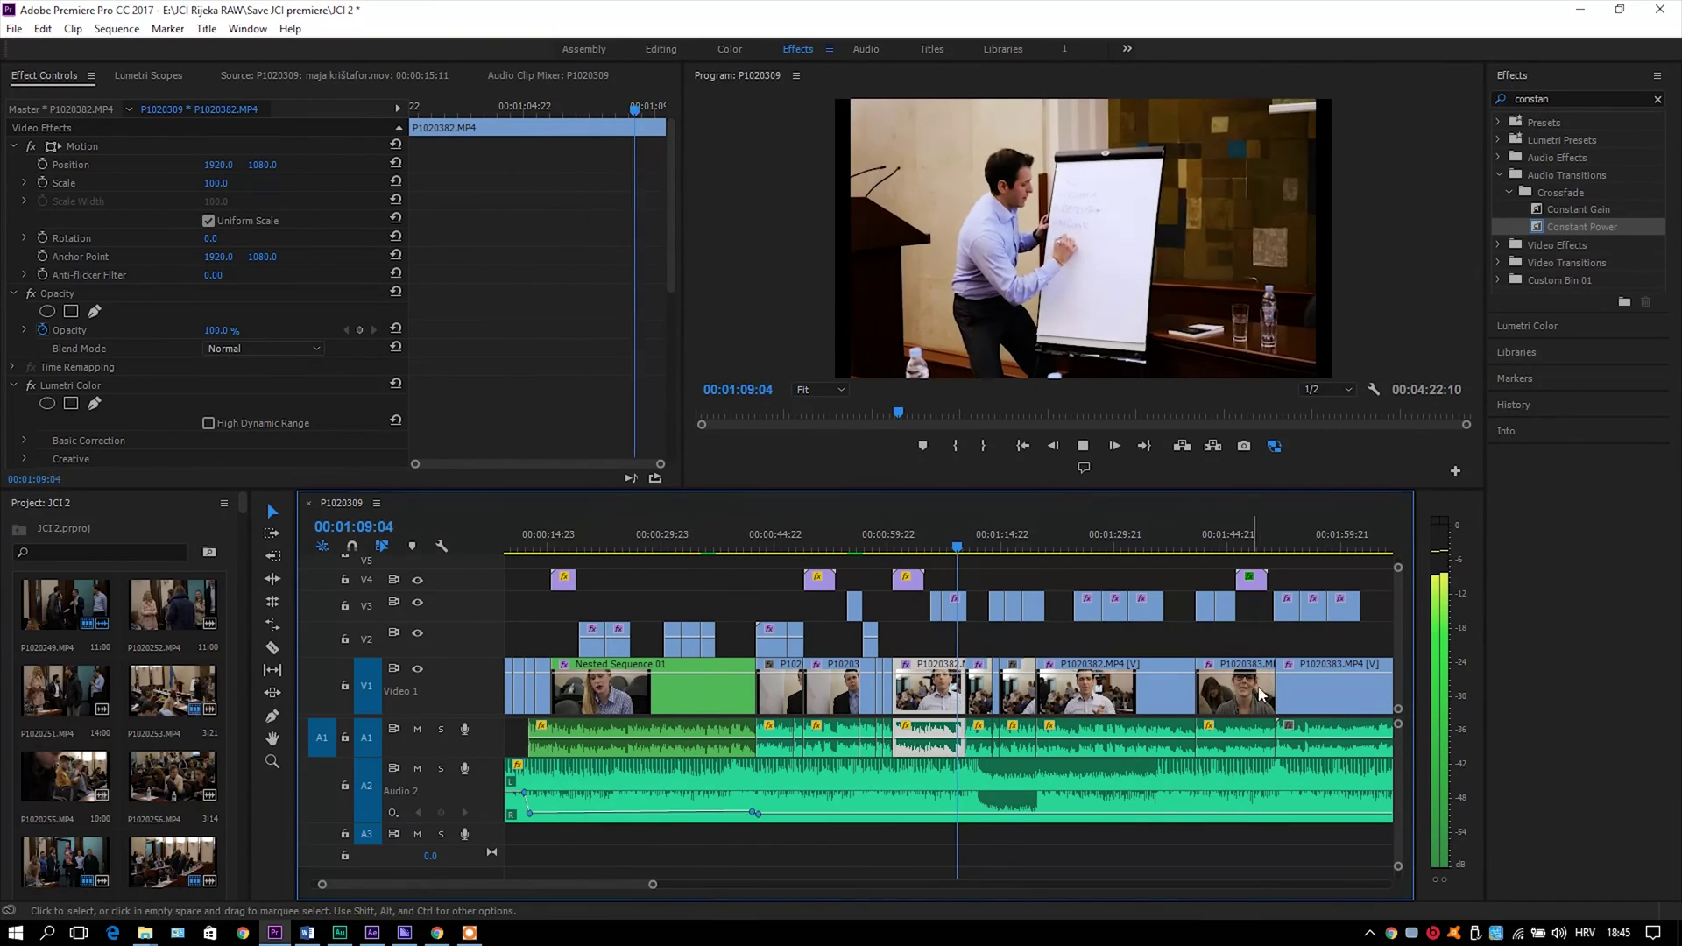
left_click(1235, 697)
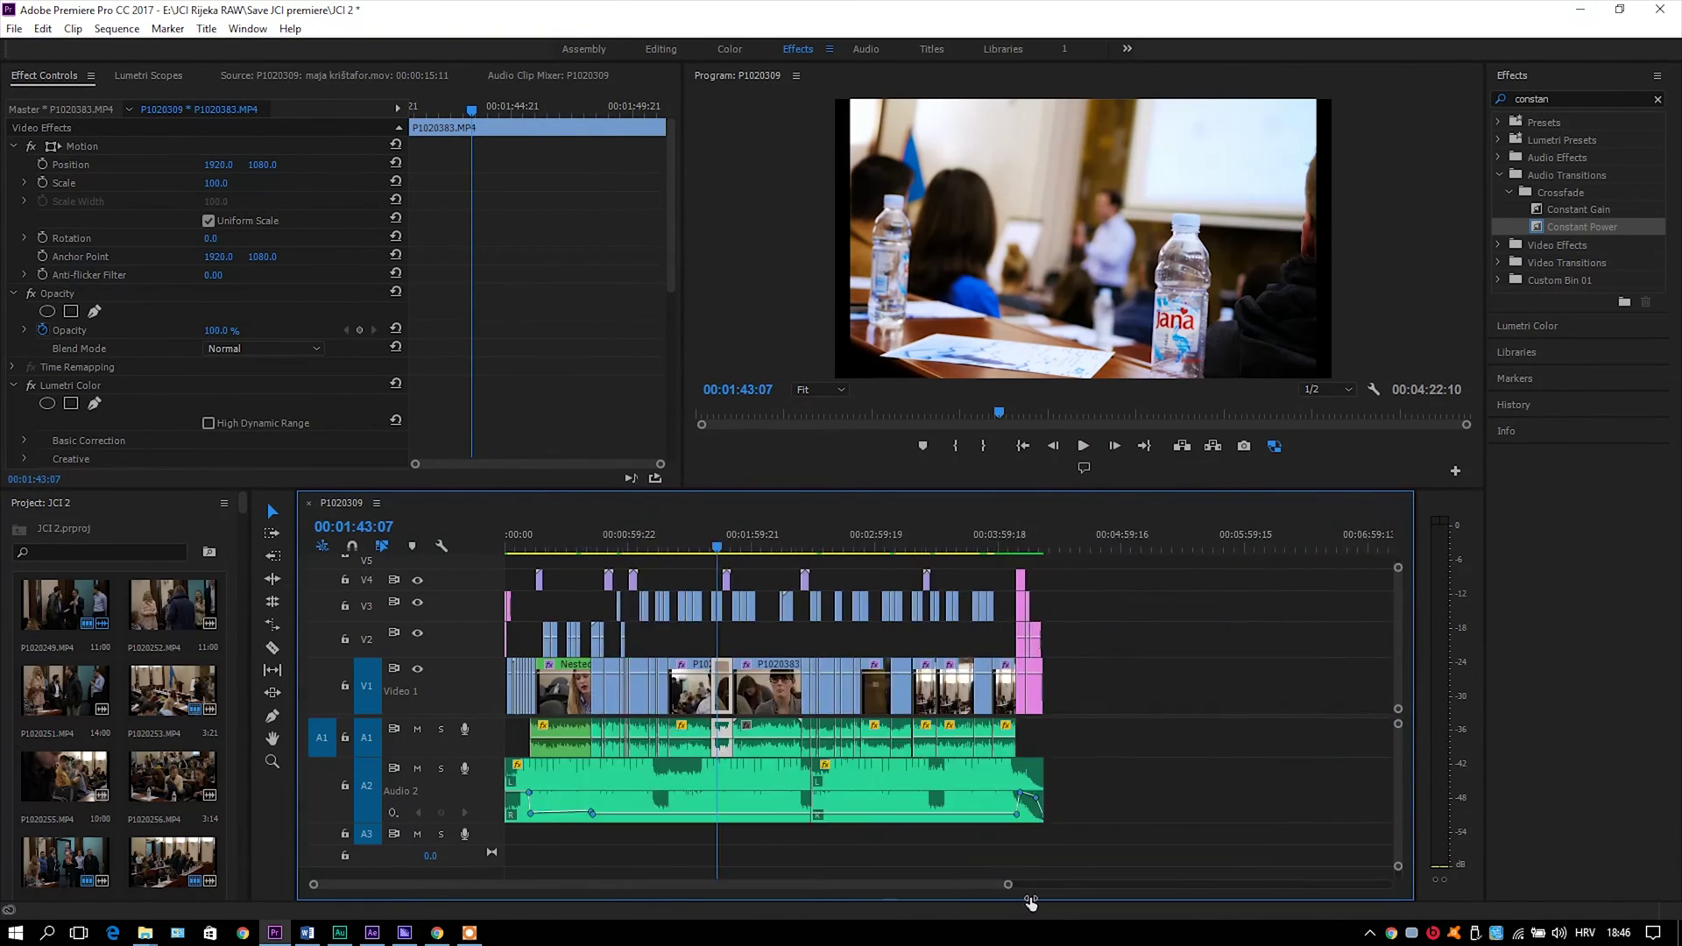
Step: Show the whole sequence and play the closing interview up to the sponsors card
left_click_drag(655, 889, 843, 883)
left_click(1230, 542)
left_click(1084, 446)
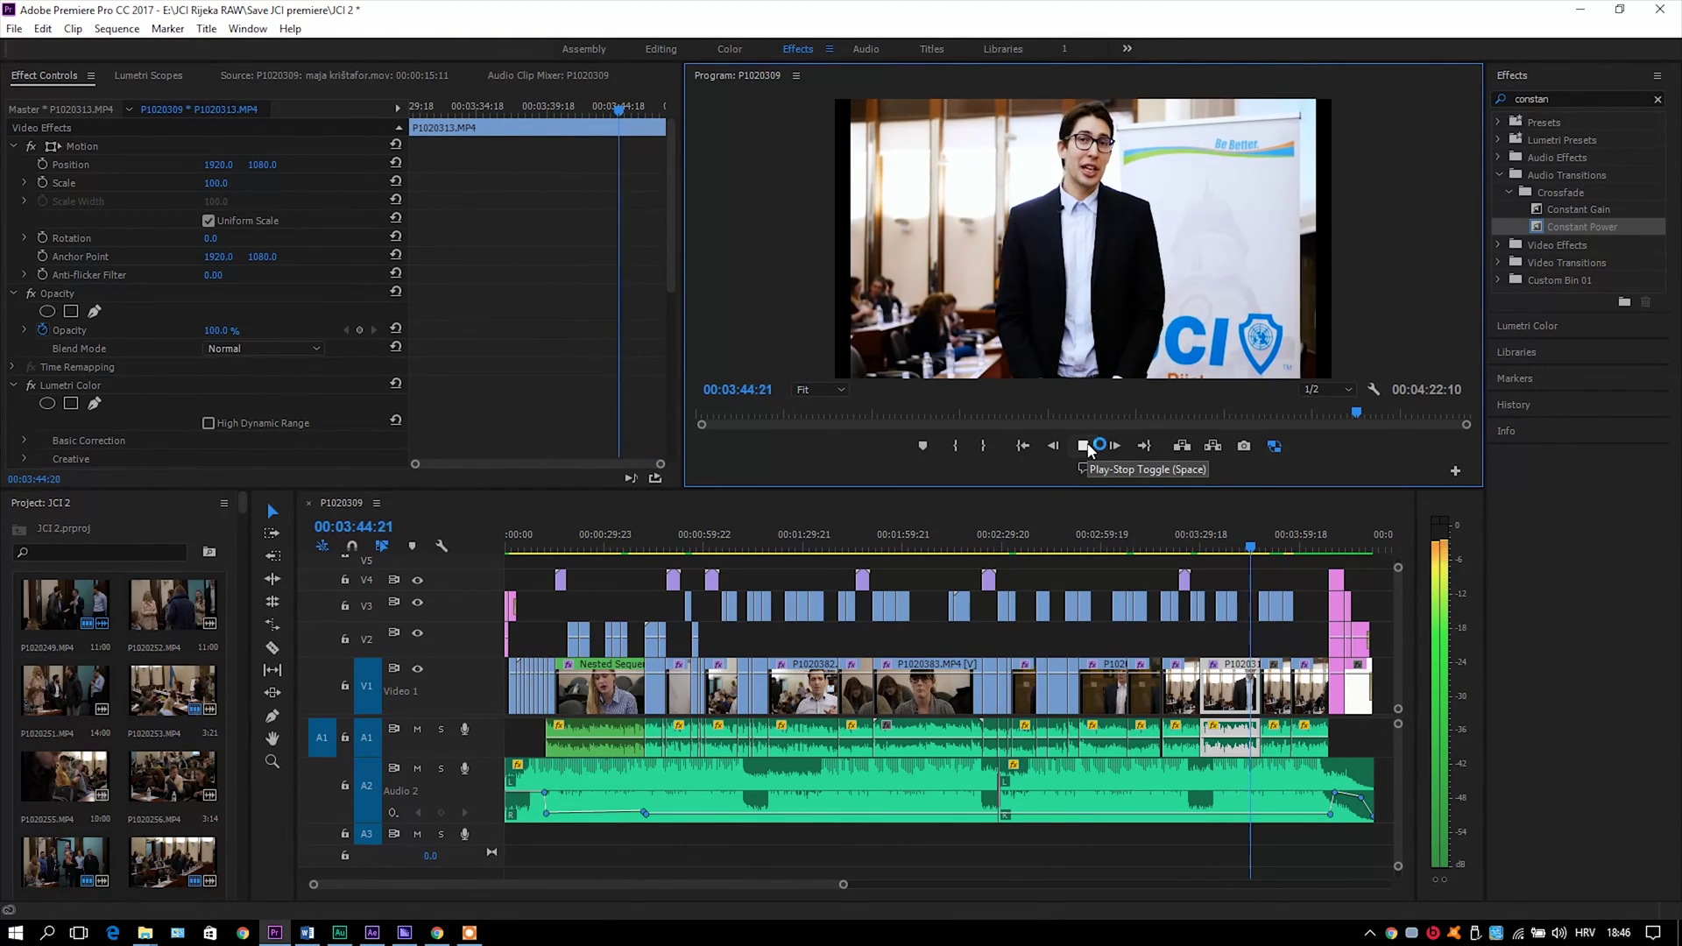
left_click(1084, 488)
key("Down")
key("Down")
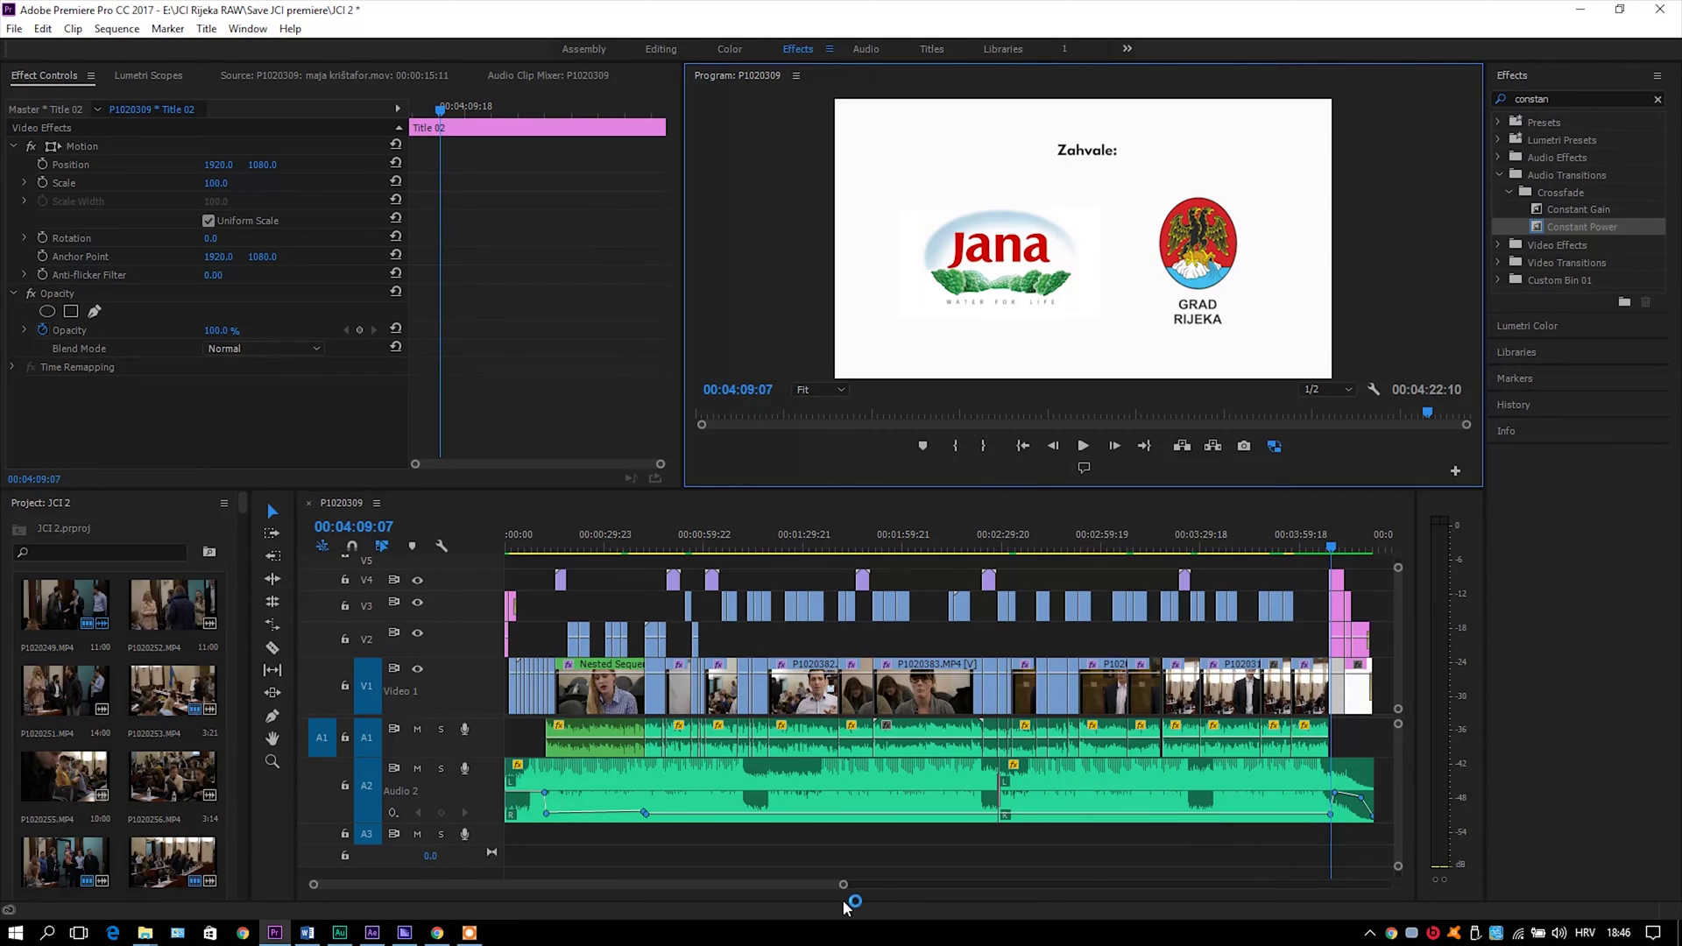
Step: Step back to the final interview and bring up options for its A1 audio clip
left_click_drag(843, 885, 887, 885)
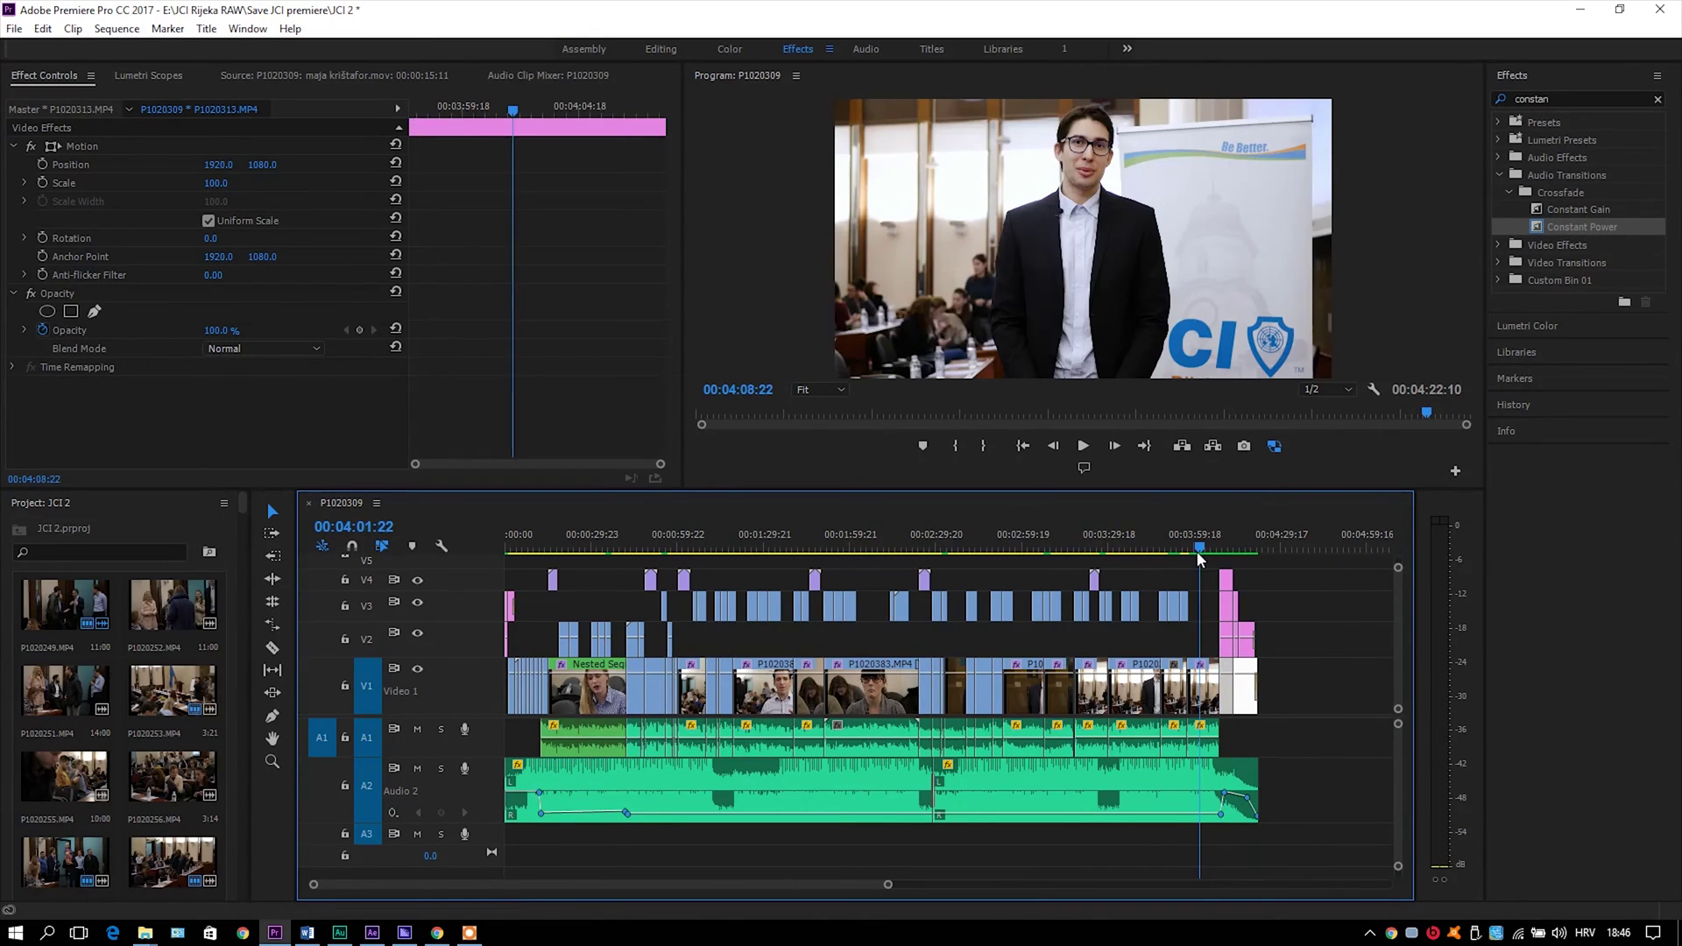
key("Up")
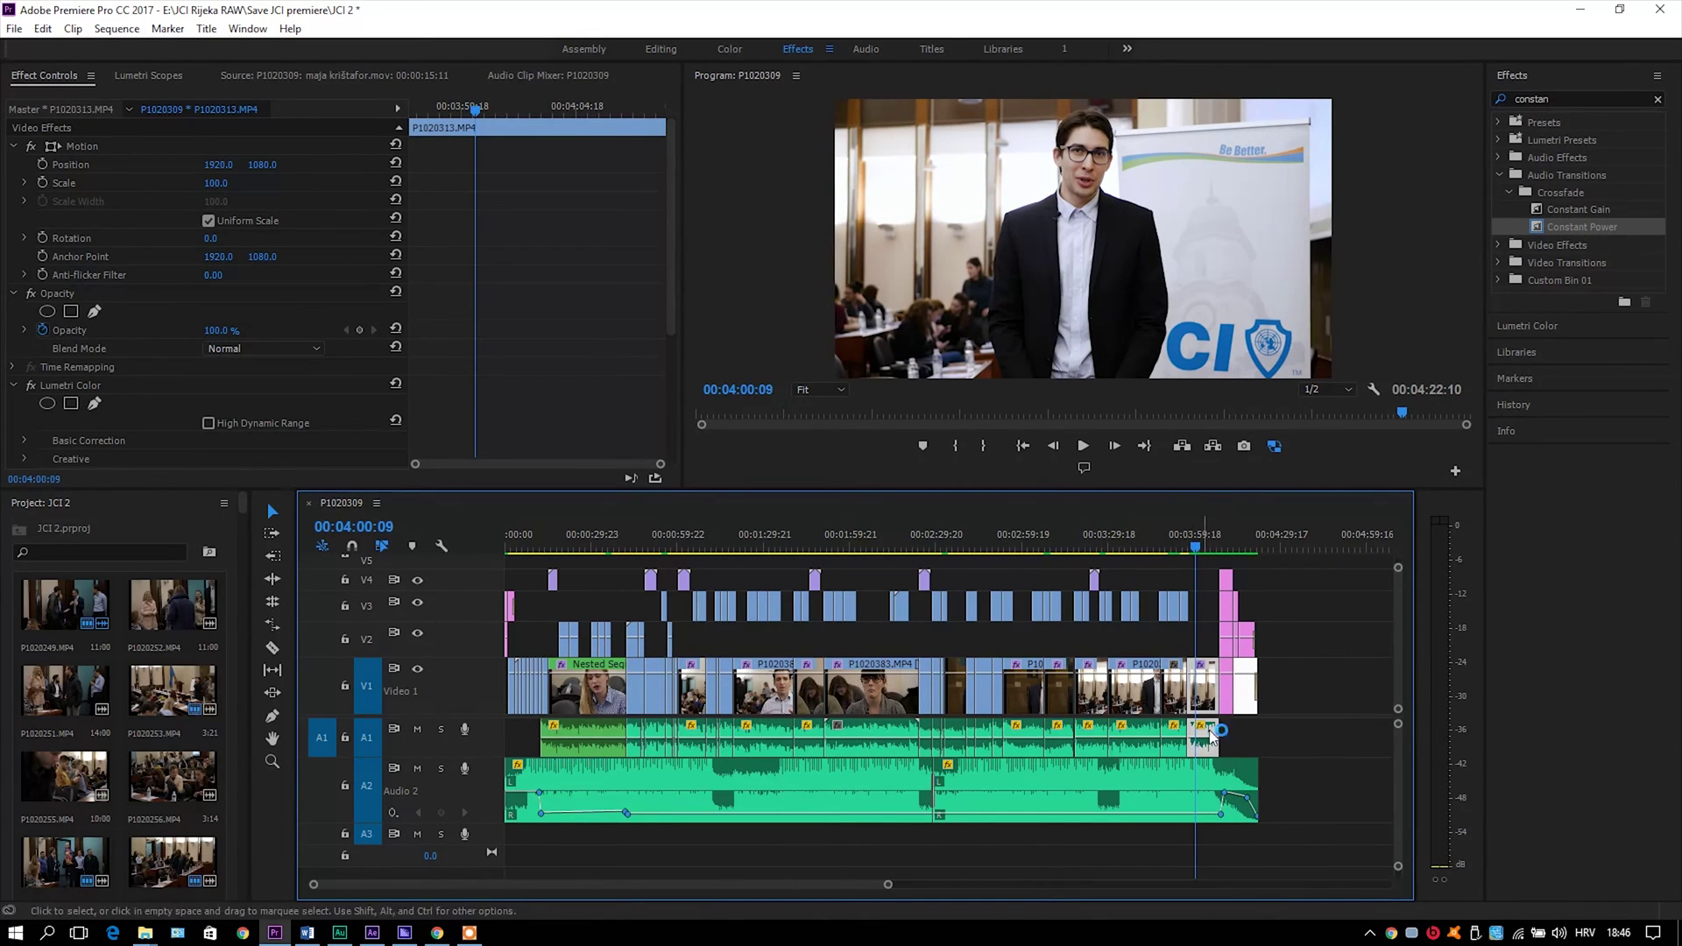
right_click(1210, 739)
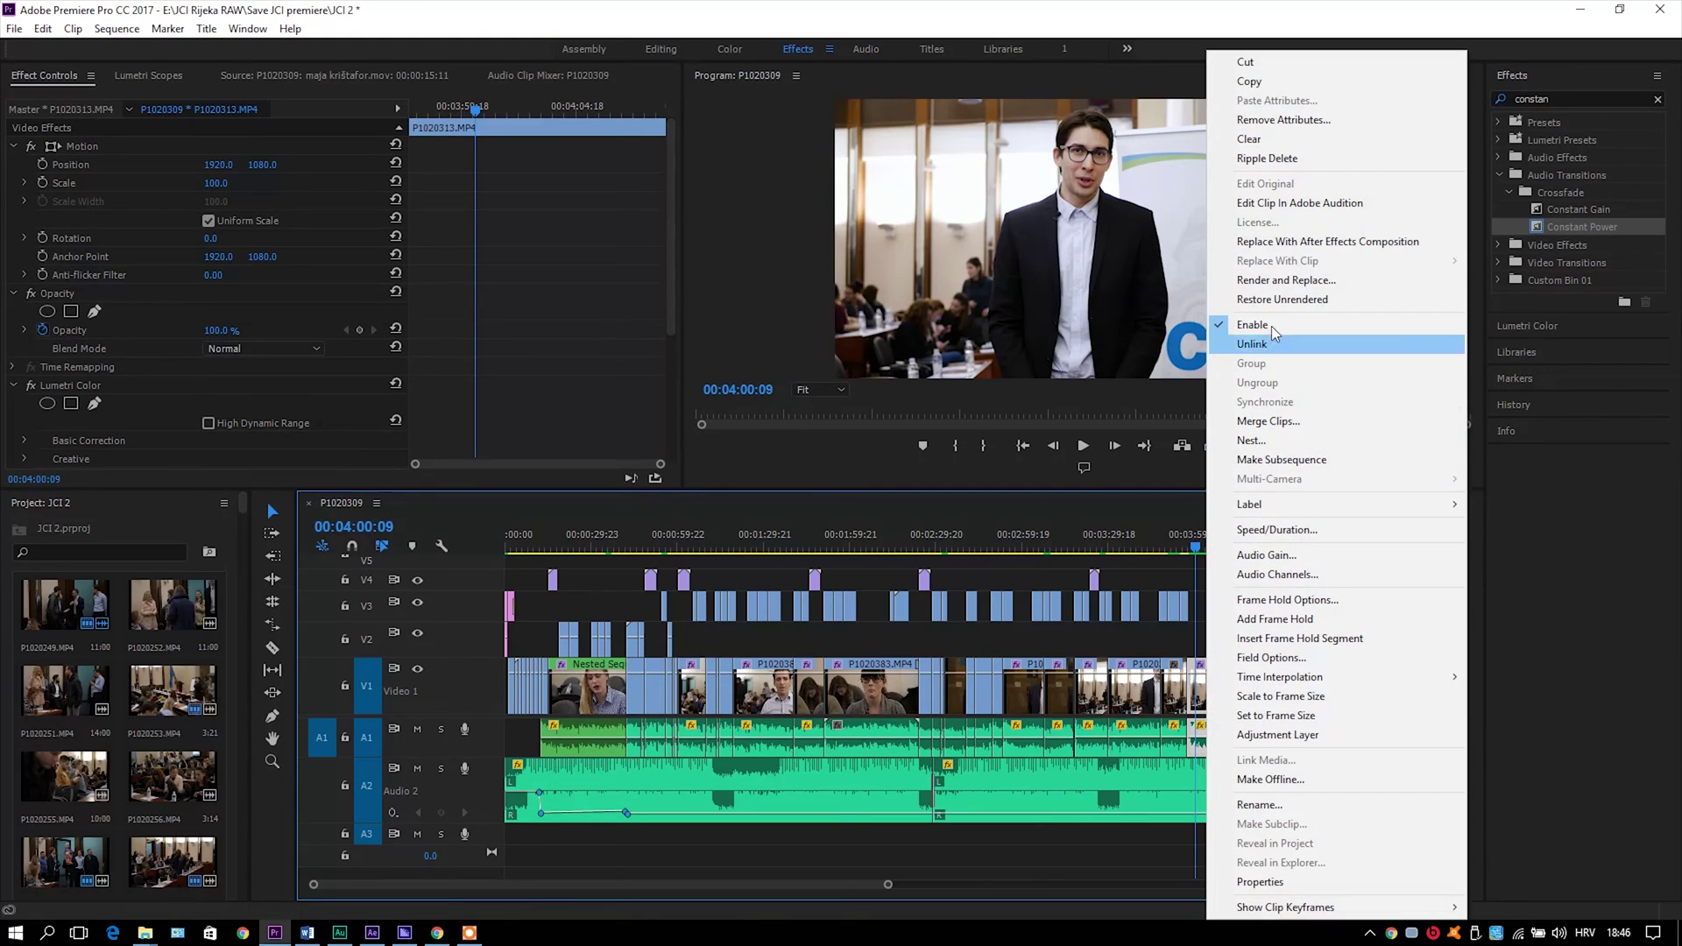
Step: Send the interview audio to Audition and place it on Track 1 of a new multitrack session
left_click(1285, 204)
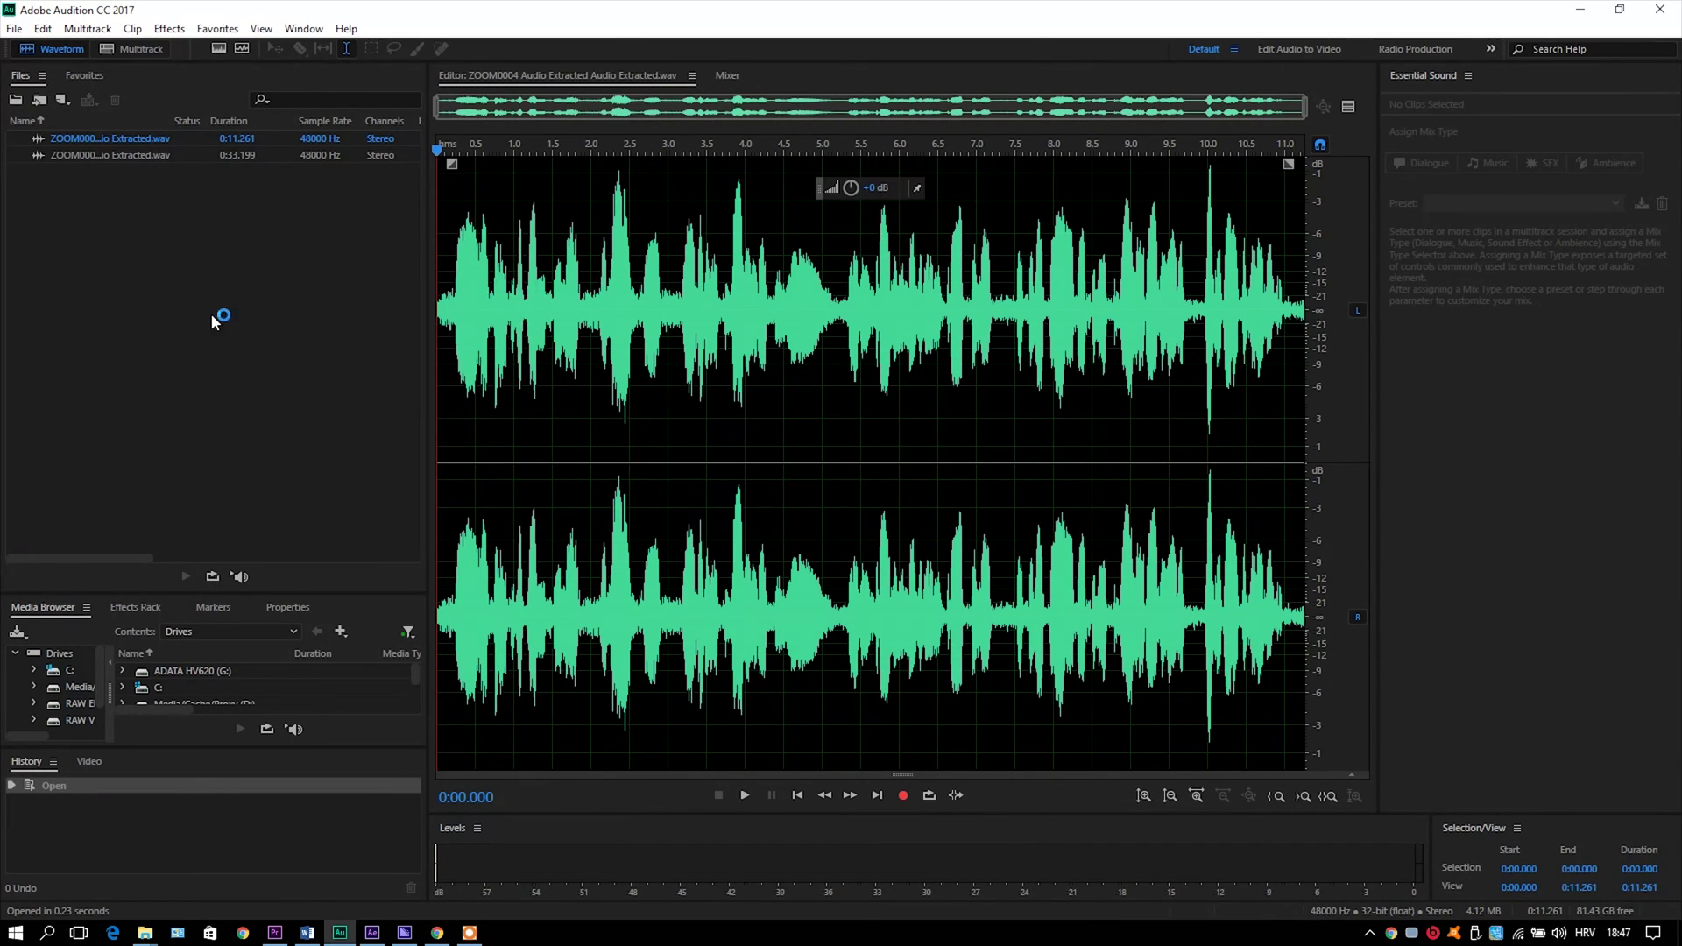
right_click(224, 258)
left_click(618, 270)
left_click(932, 545)
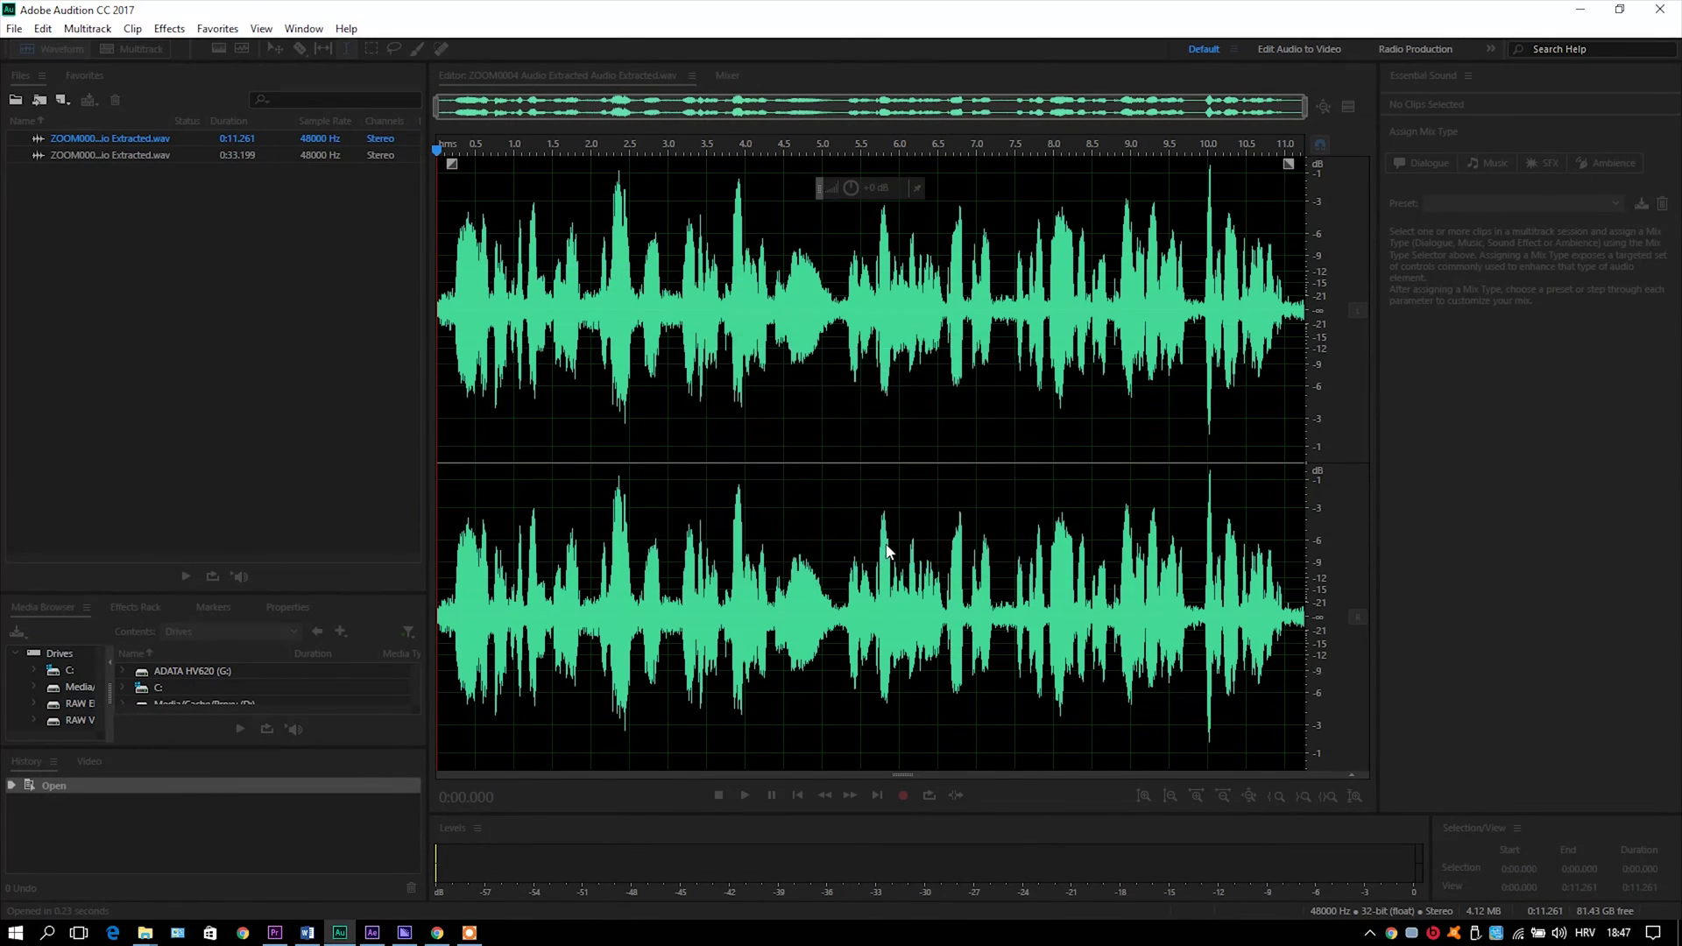
left_click_drag(154, 171, 756, 219)
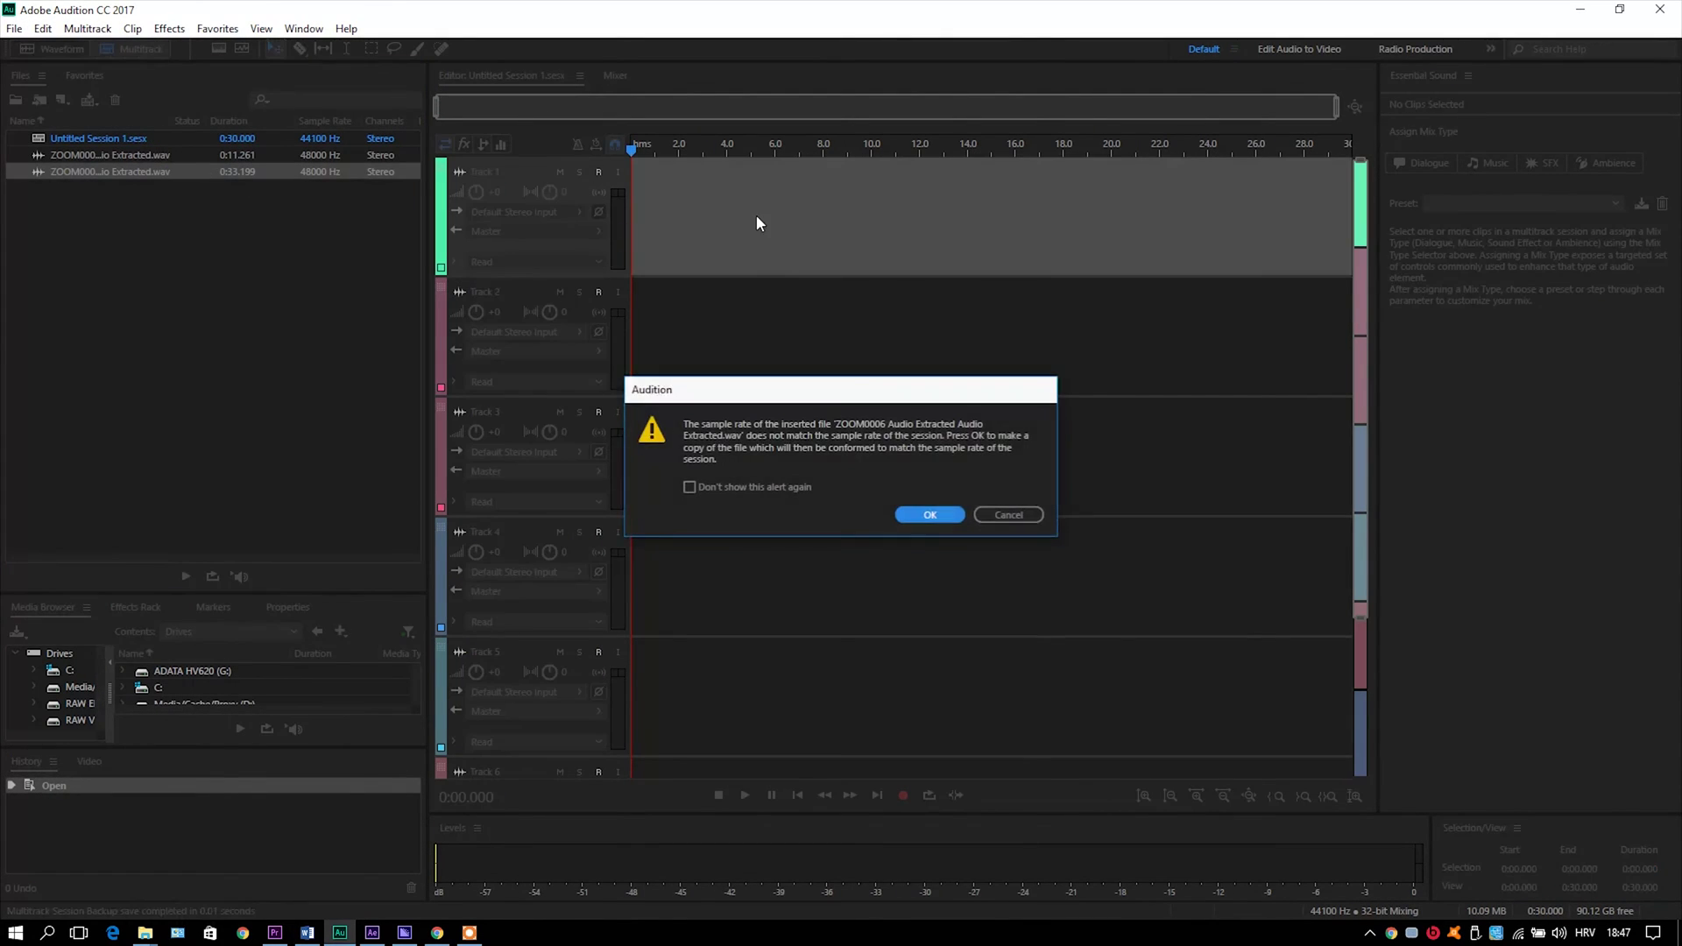
left_click(930, 514)
Step: Tag the clip as Dialogue with the Clean Up Noisy Dialogue preset
left_click(1427, 161)
left_click(1547, 209)
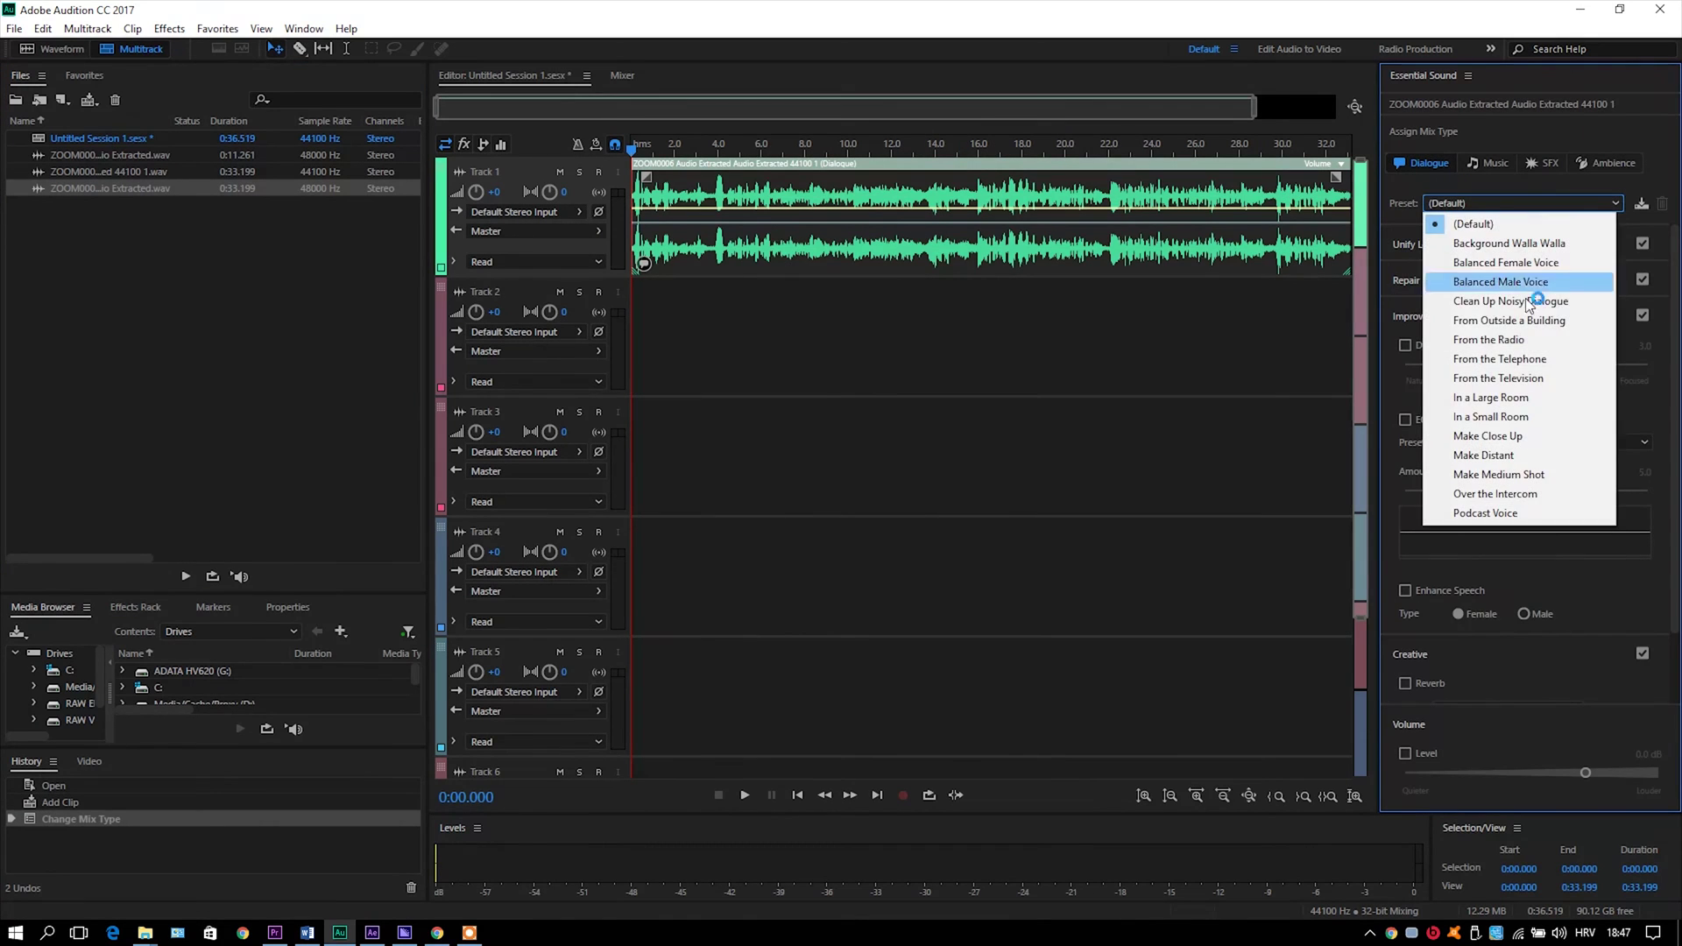
left_click(1540, 280)
Step: Enable raised dynamics, the Podcast Voice EQ and speech enhancement under Improve Clarity
left_click(1406, 344)
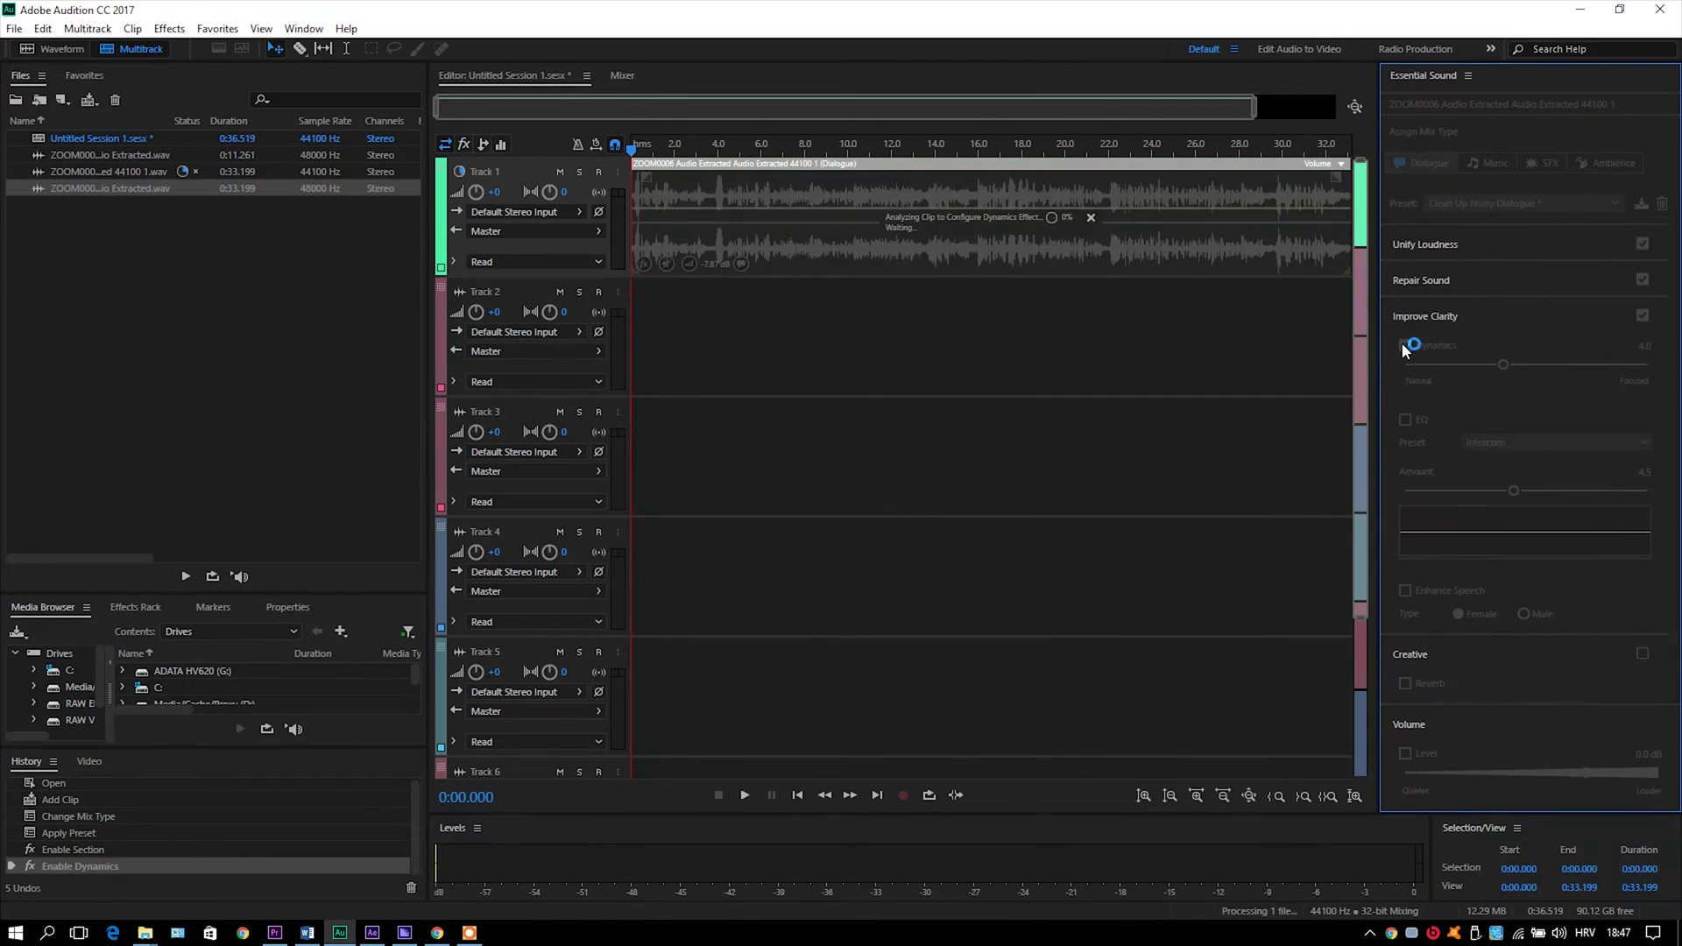
left_click_drag(1504, 364, 1515, 365)
left_click(1556, 442)
left_click(1542, 585)
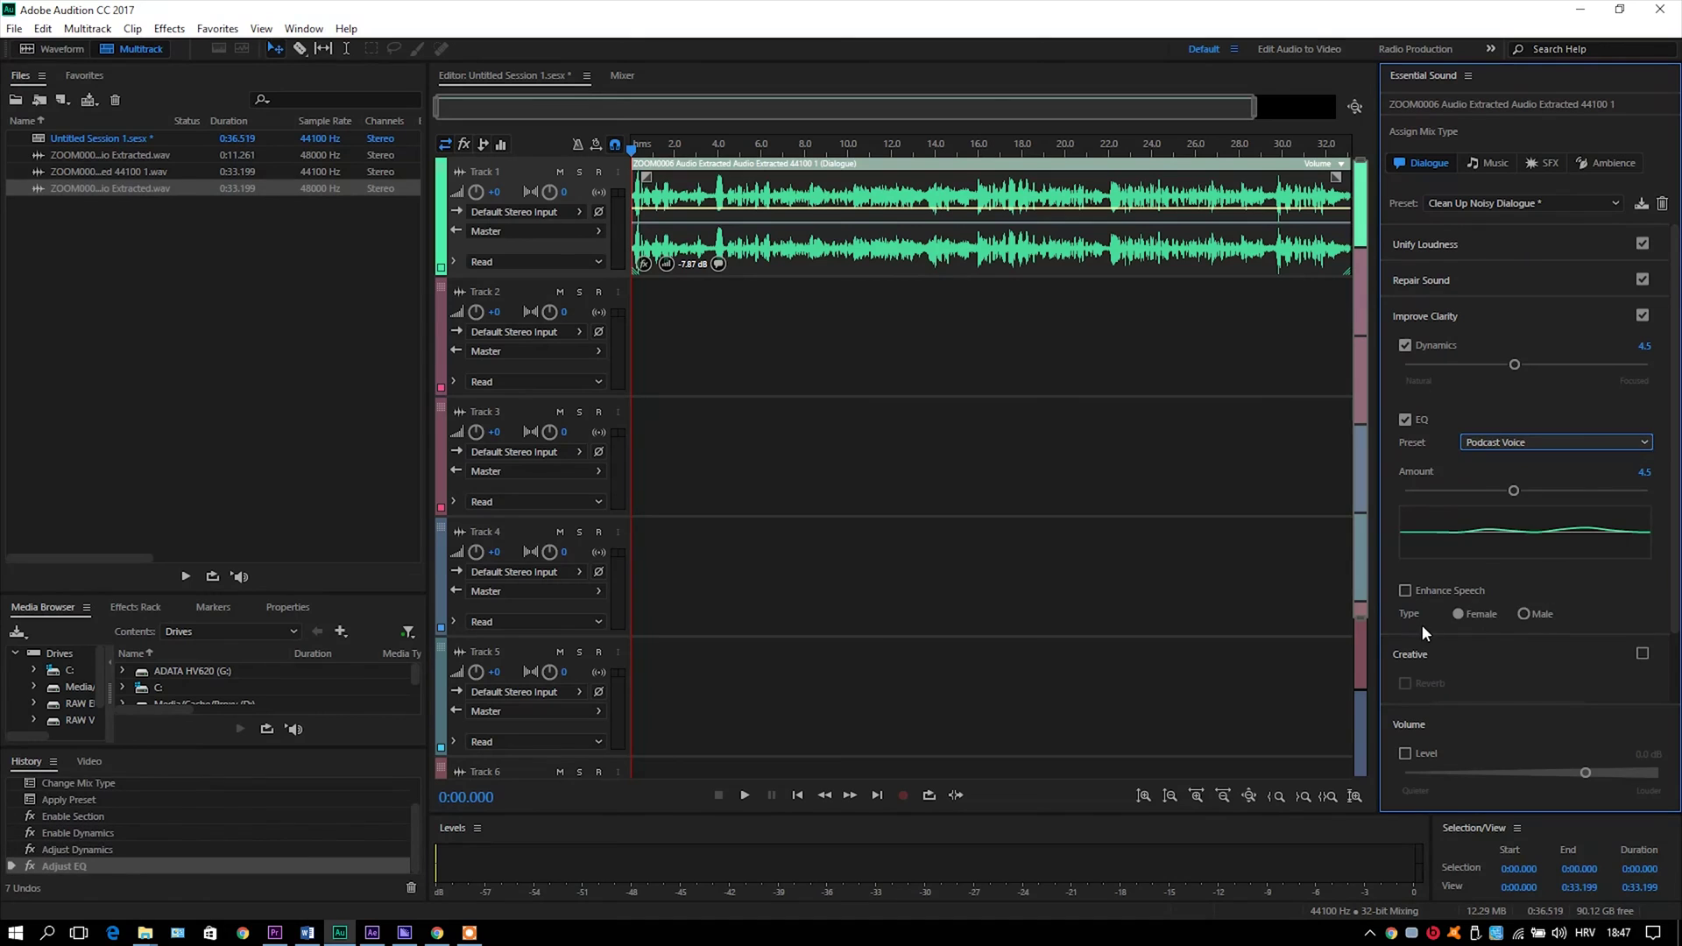
left_click(1405, 589)
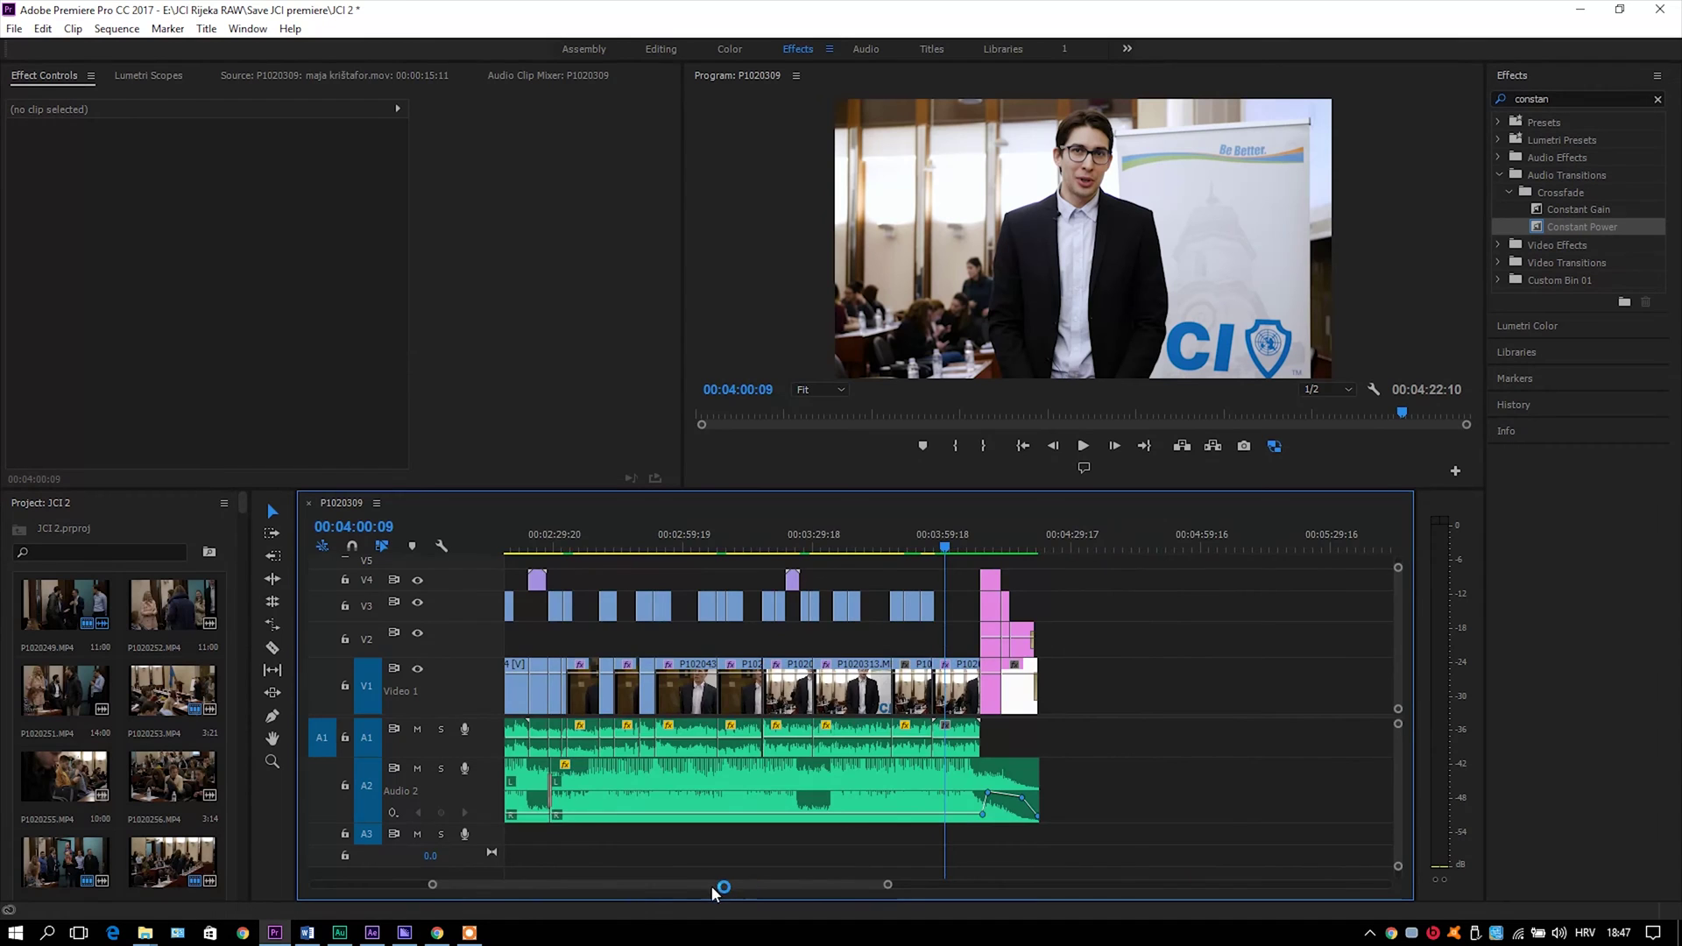
left_click_drag(715, 889, 520, 891)
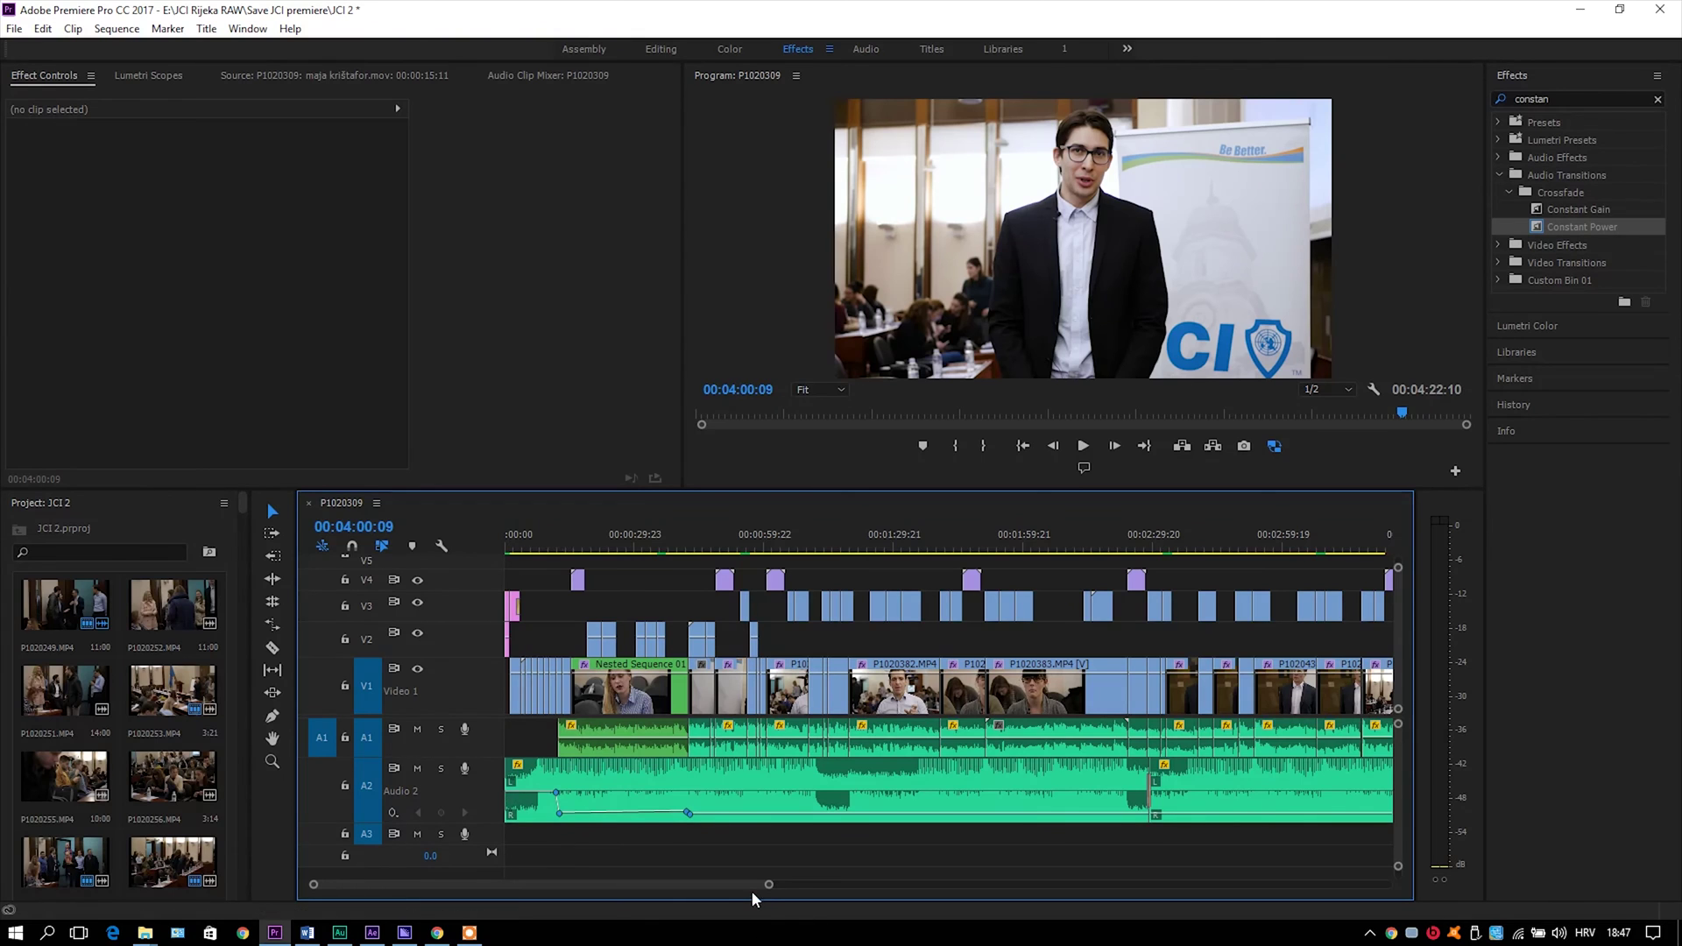
left_click_drag(769, 889, 662, 889)
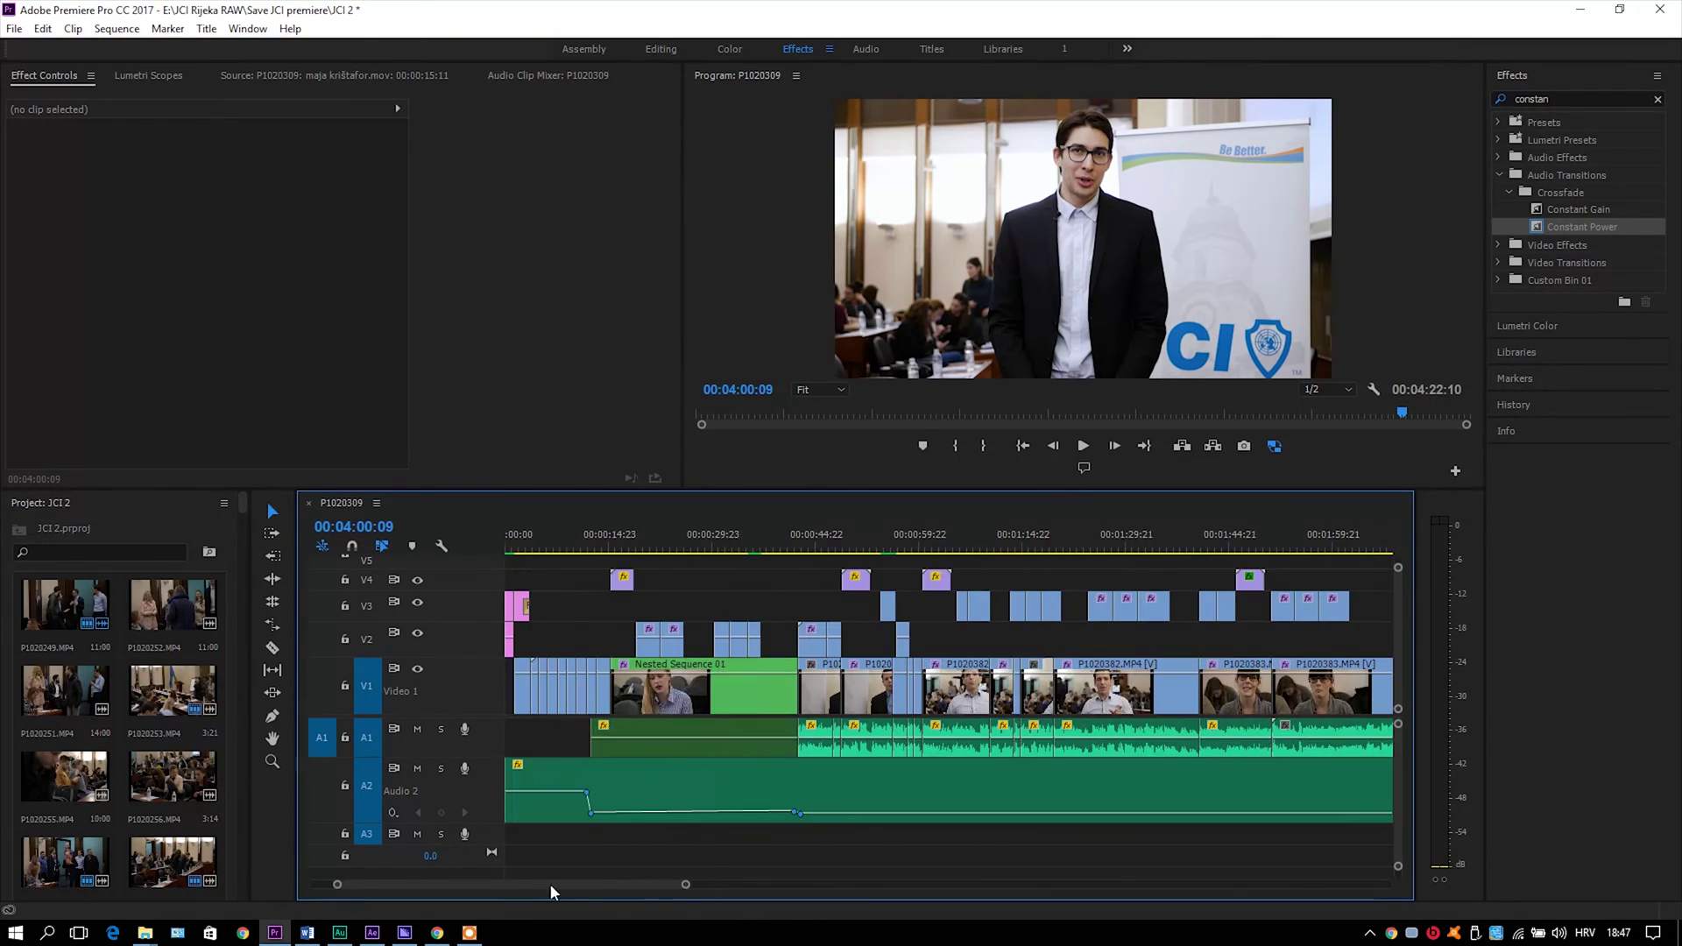
Step: Expand the A2 music track, add a volume keyframe, and select the V4 lower-third title
double_click(437, 792)
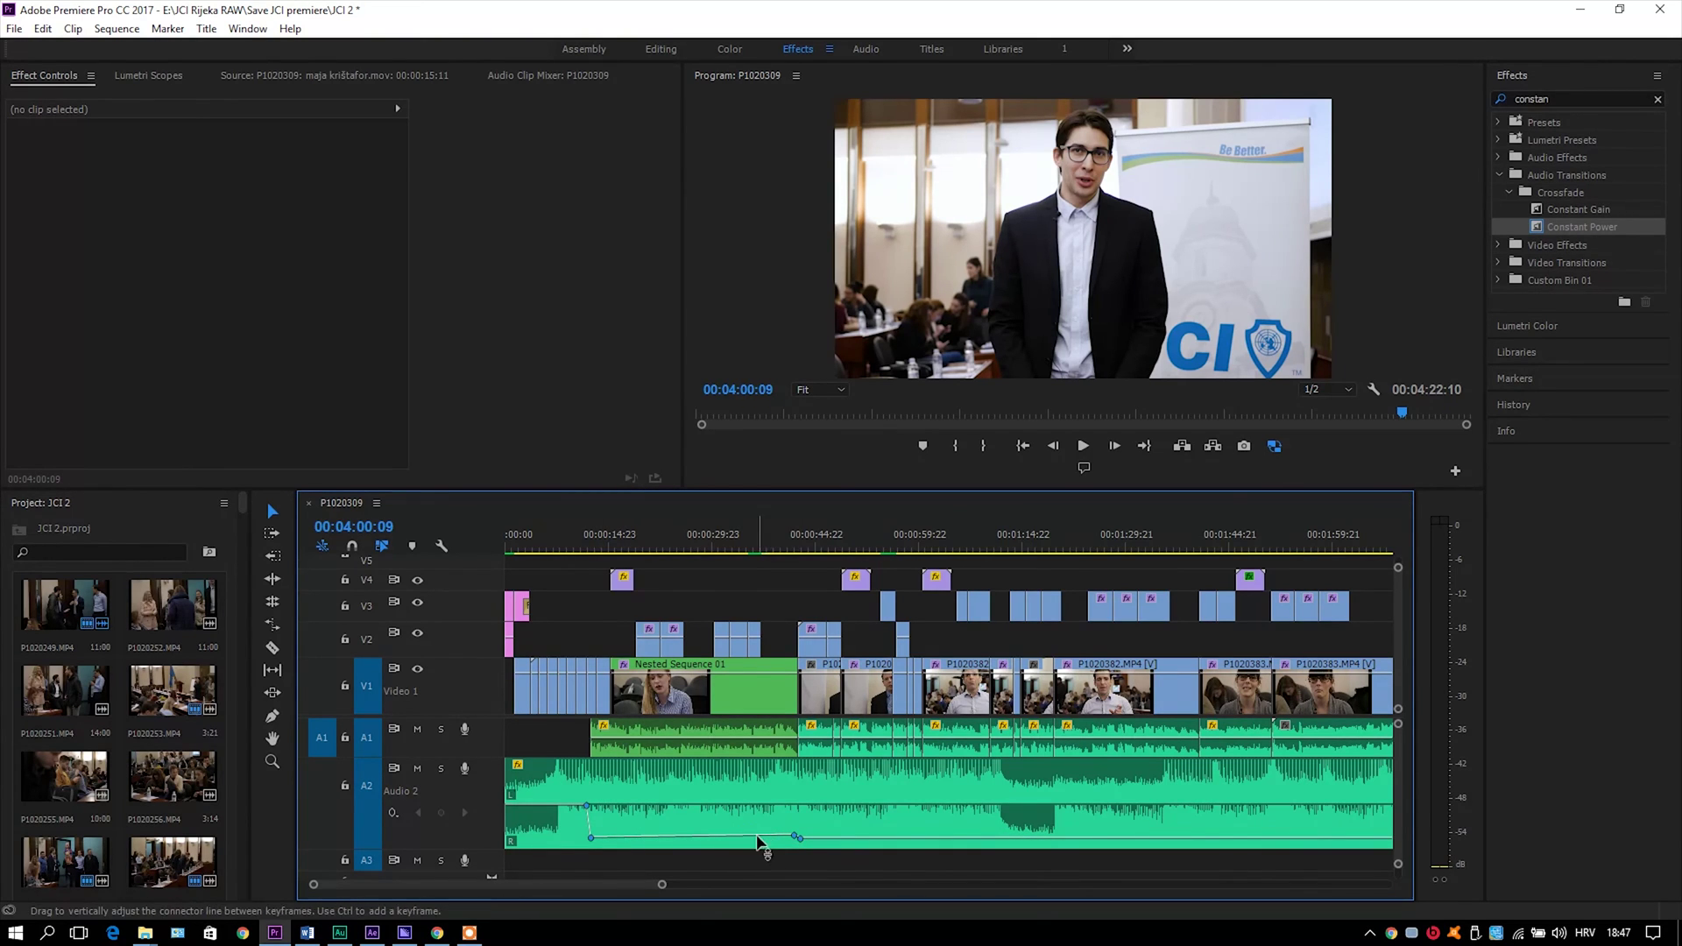
left_click(793, 836, "ctrl")
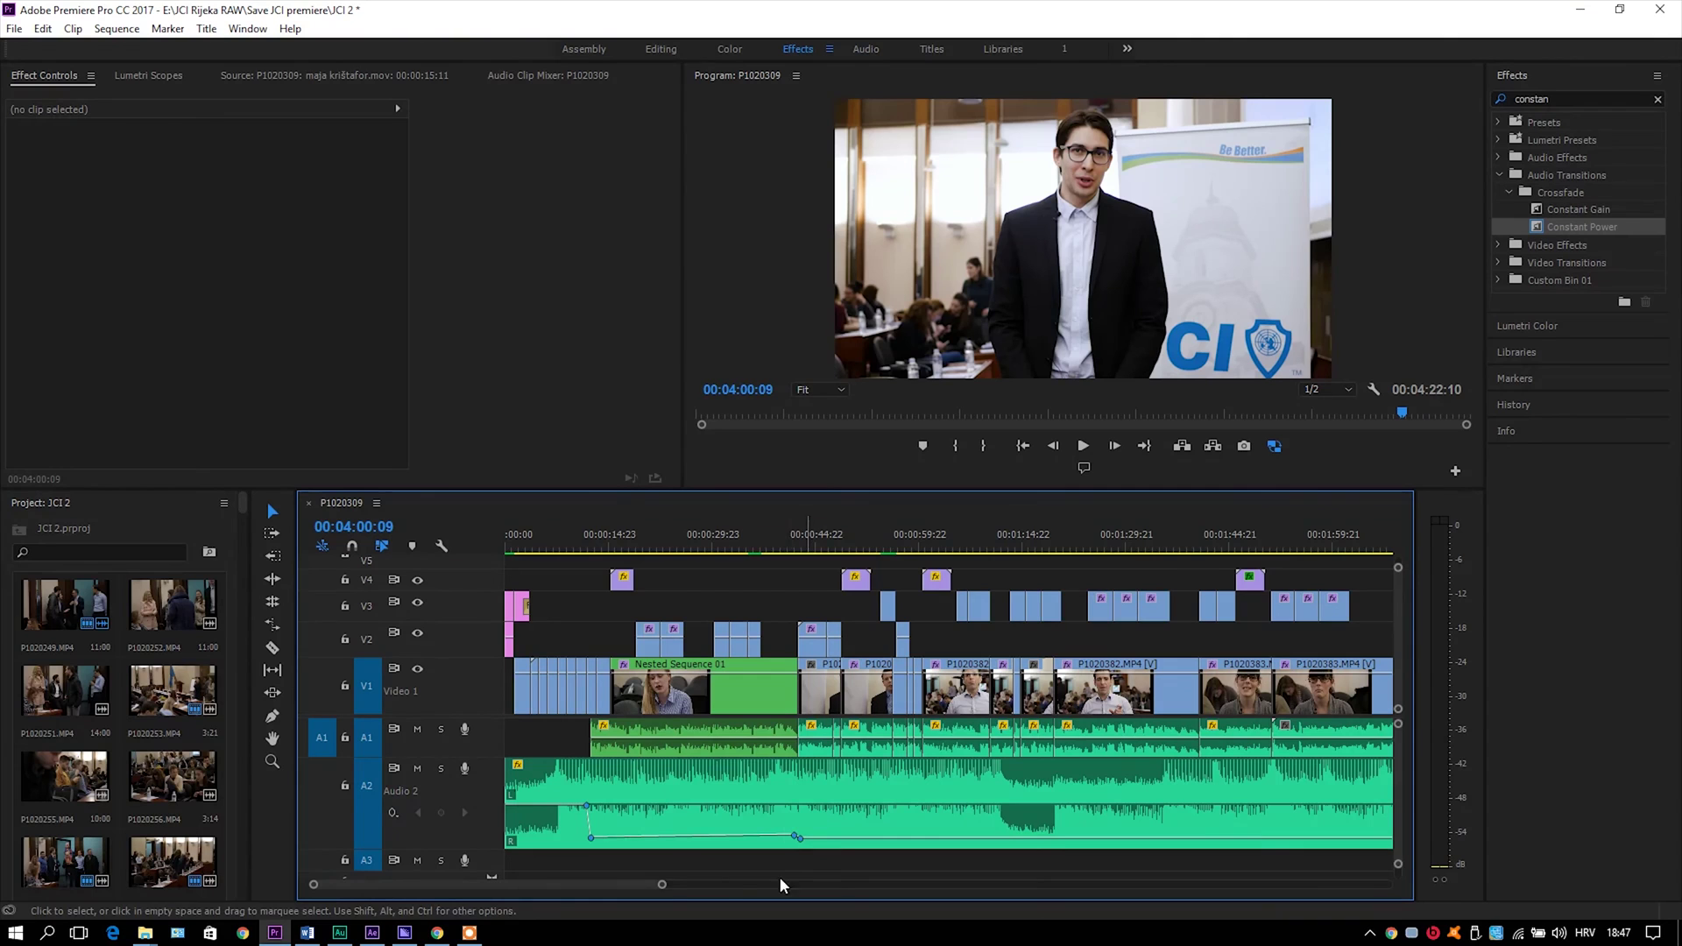
left_click_drag(657, 886, 758, 884)
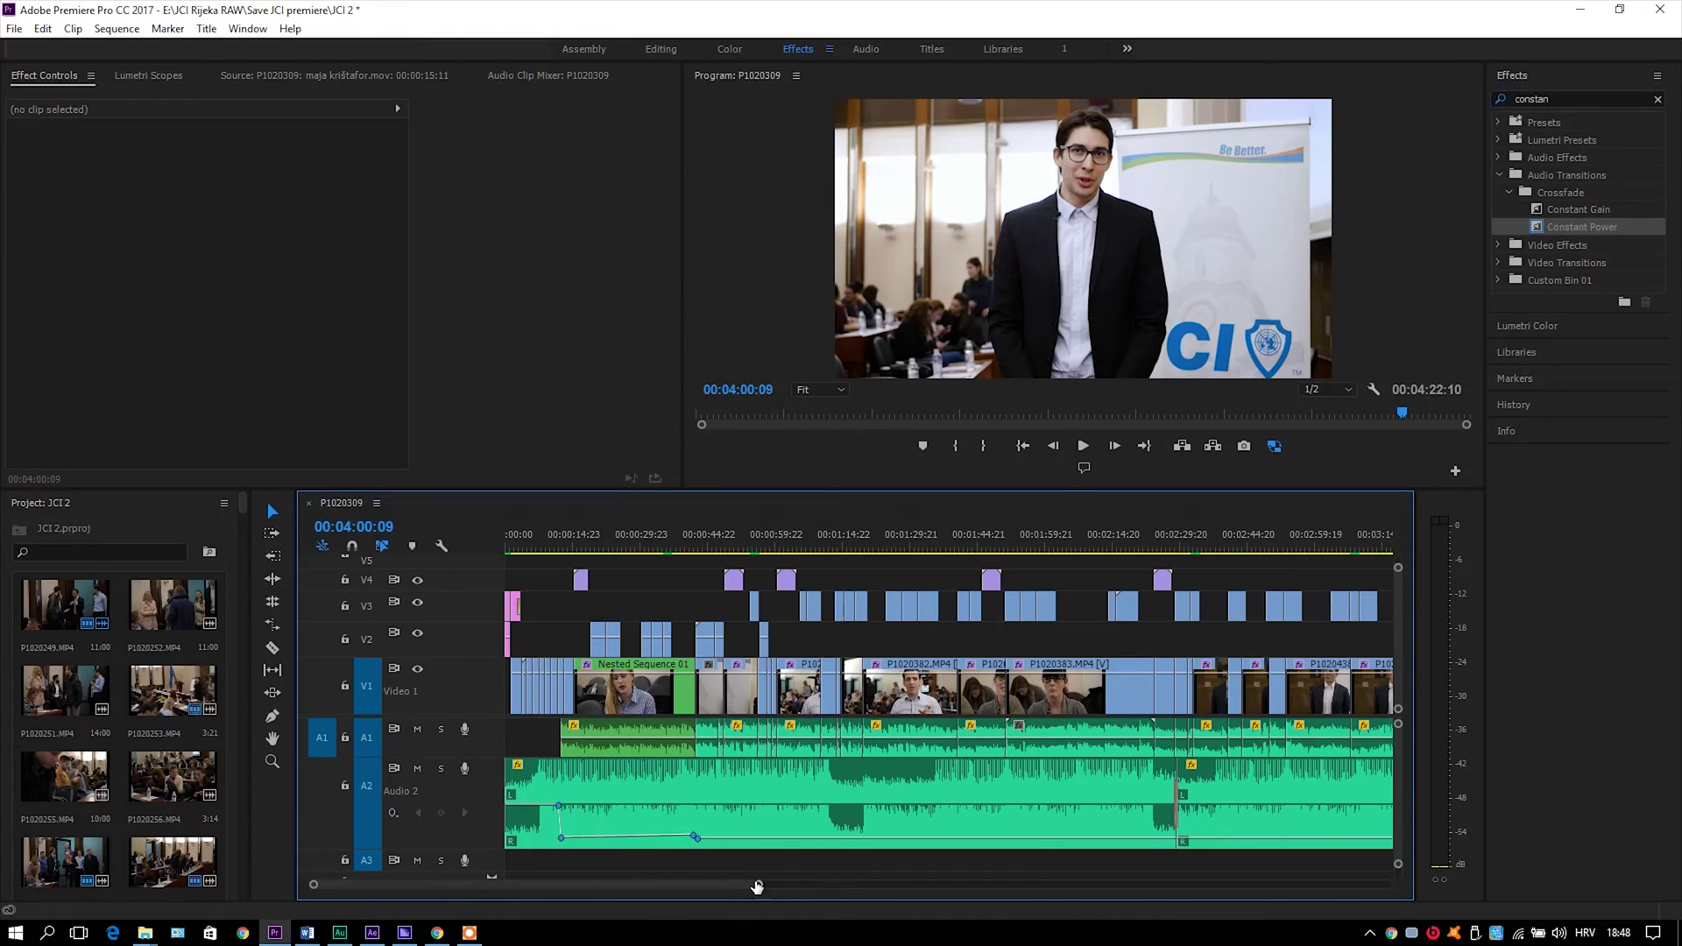
left_click_drag(757, 887, 936, 885)
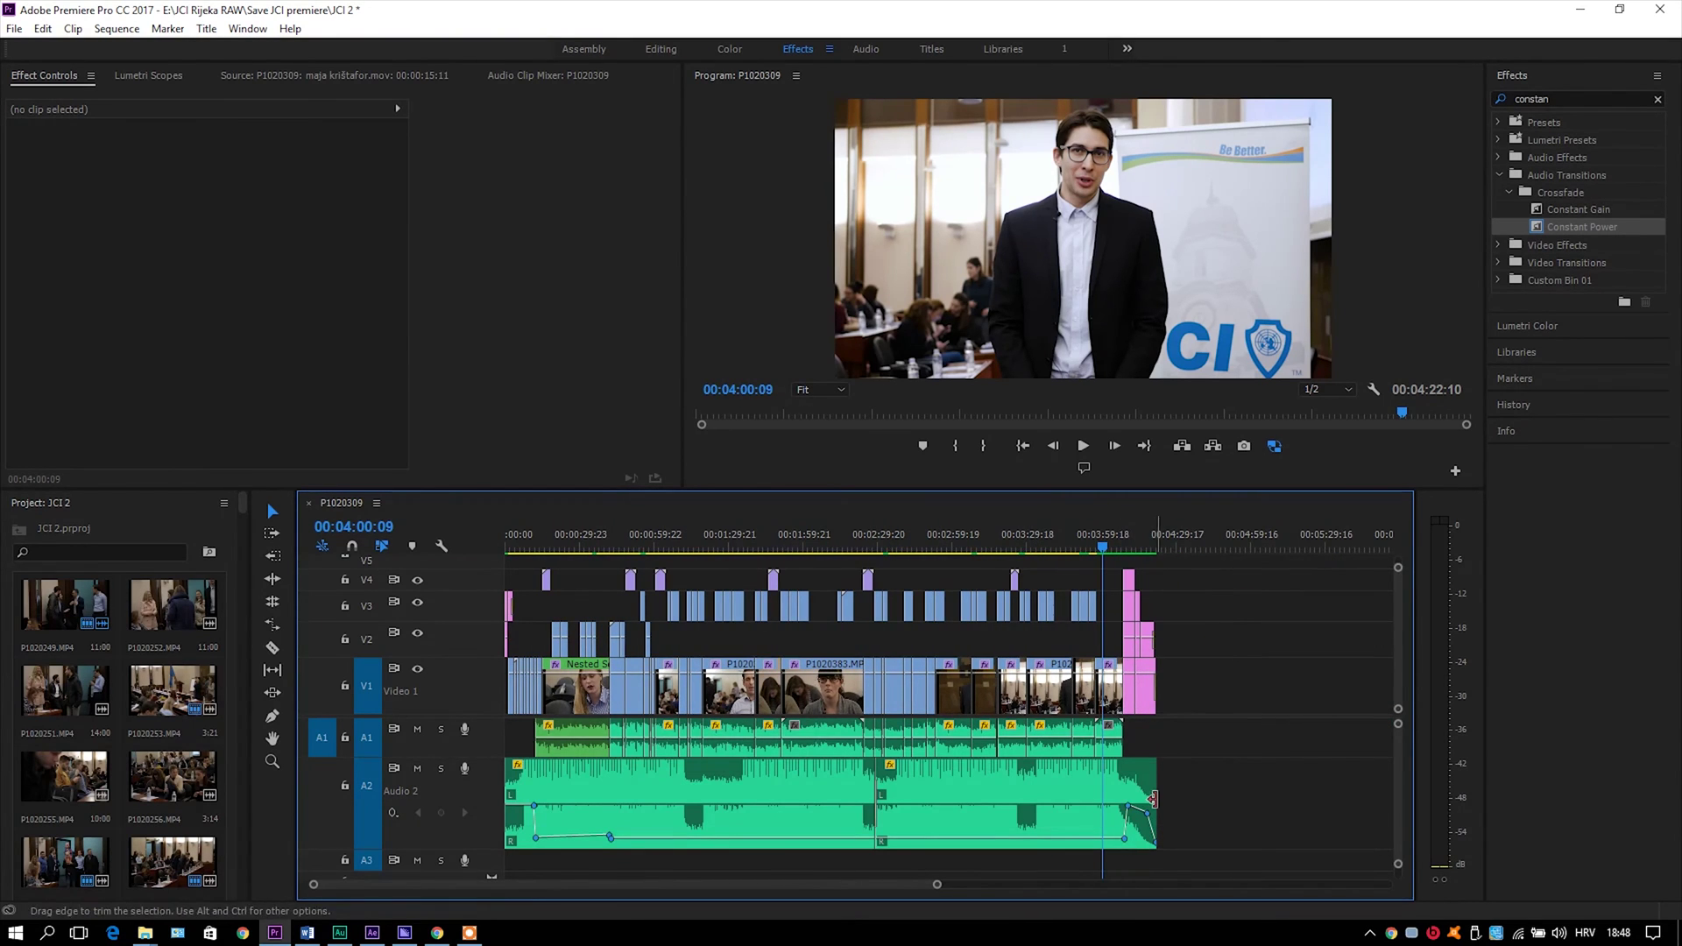
left_click(631, 580)
Step: Preview the V4 speaker title from just before it, then open Lower Third 22 in After Effects
key("=")
key("=")
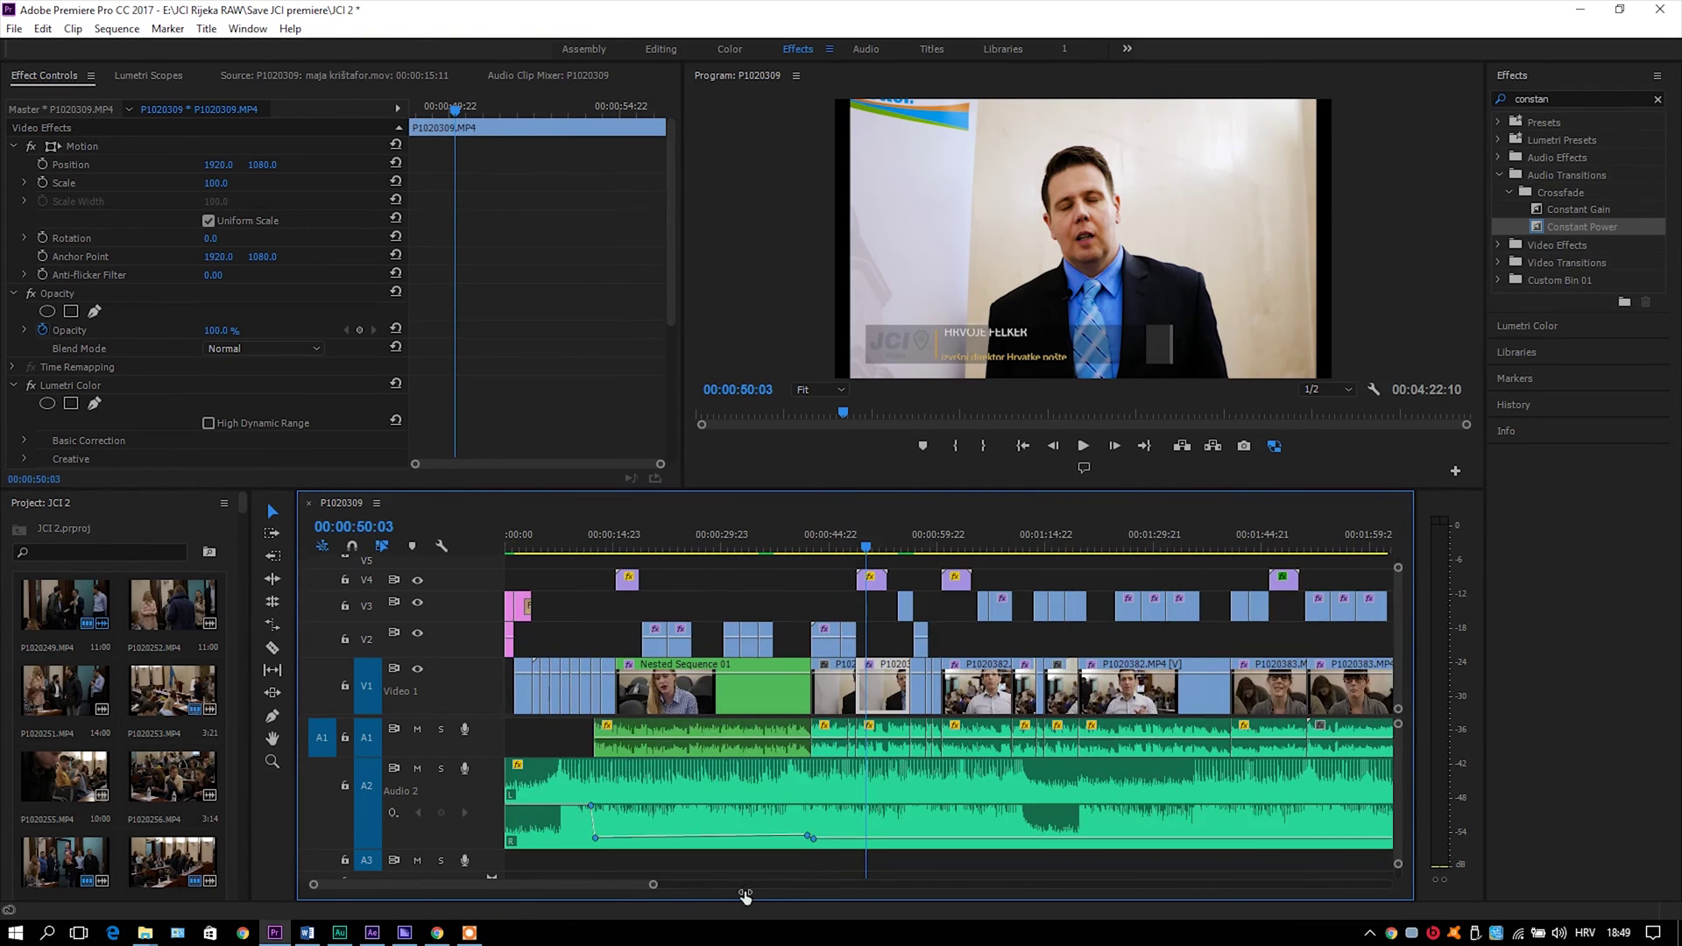
left_click_drag(875, 561, 859, 554)
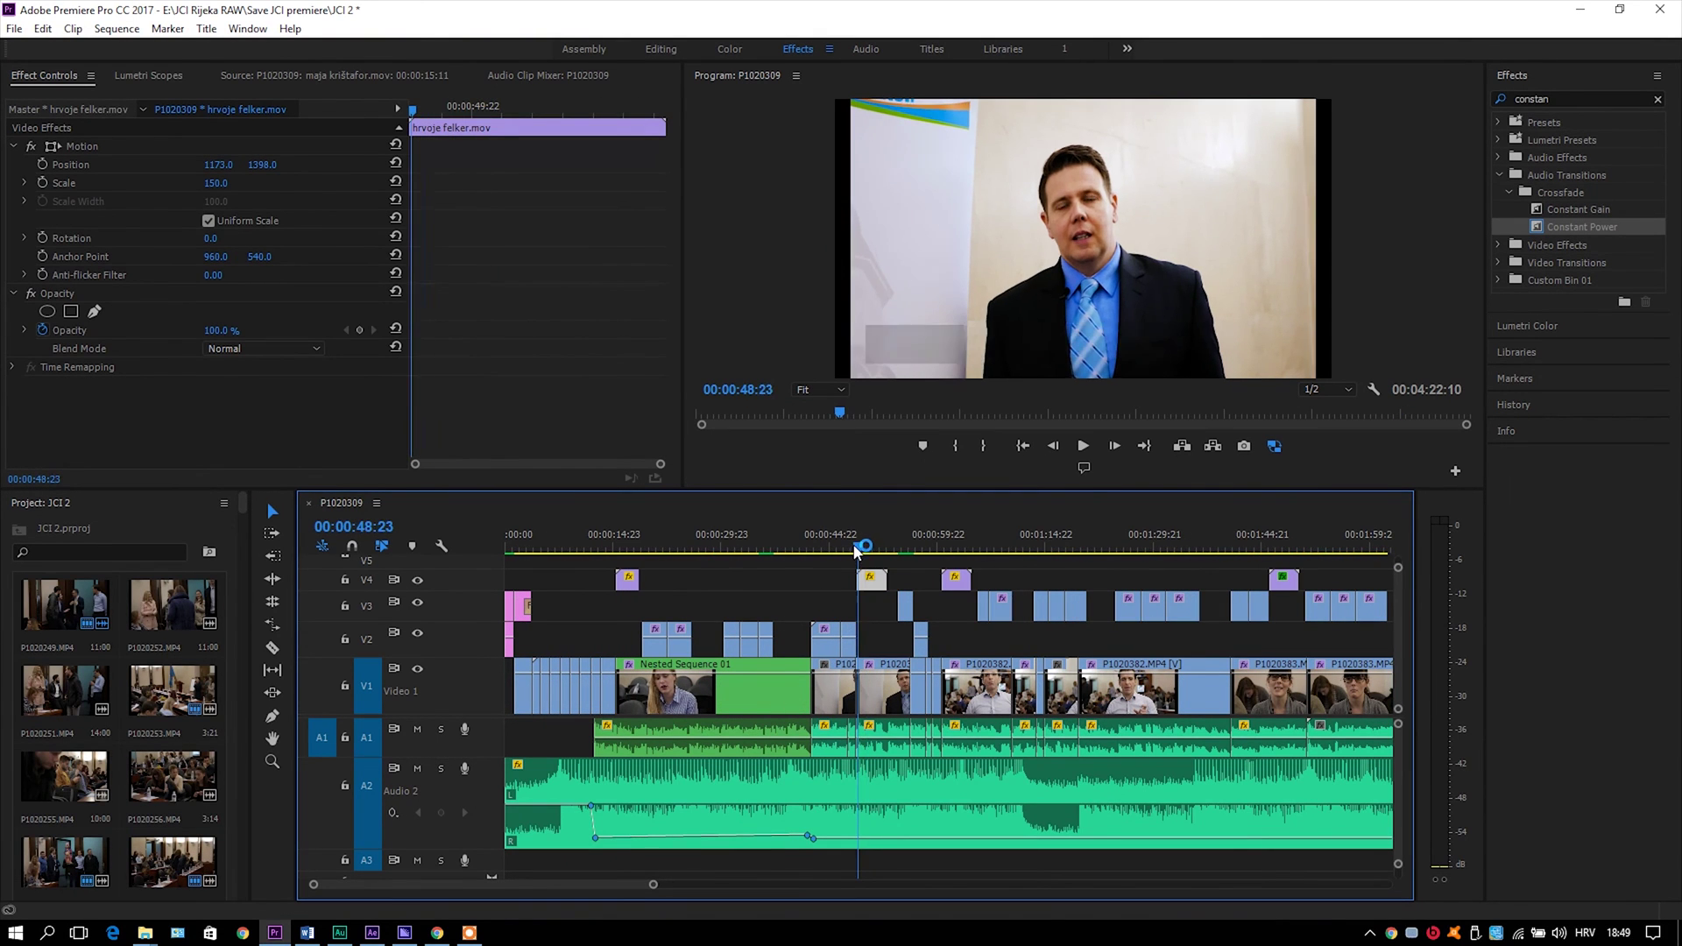
left_click(1082, 448)
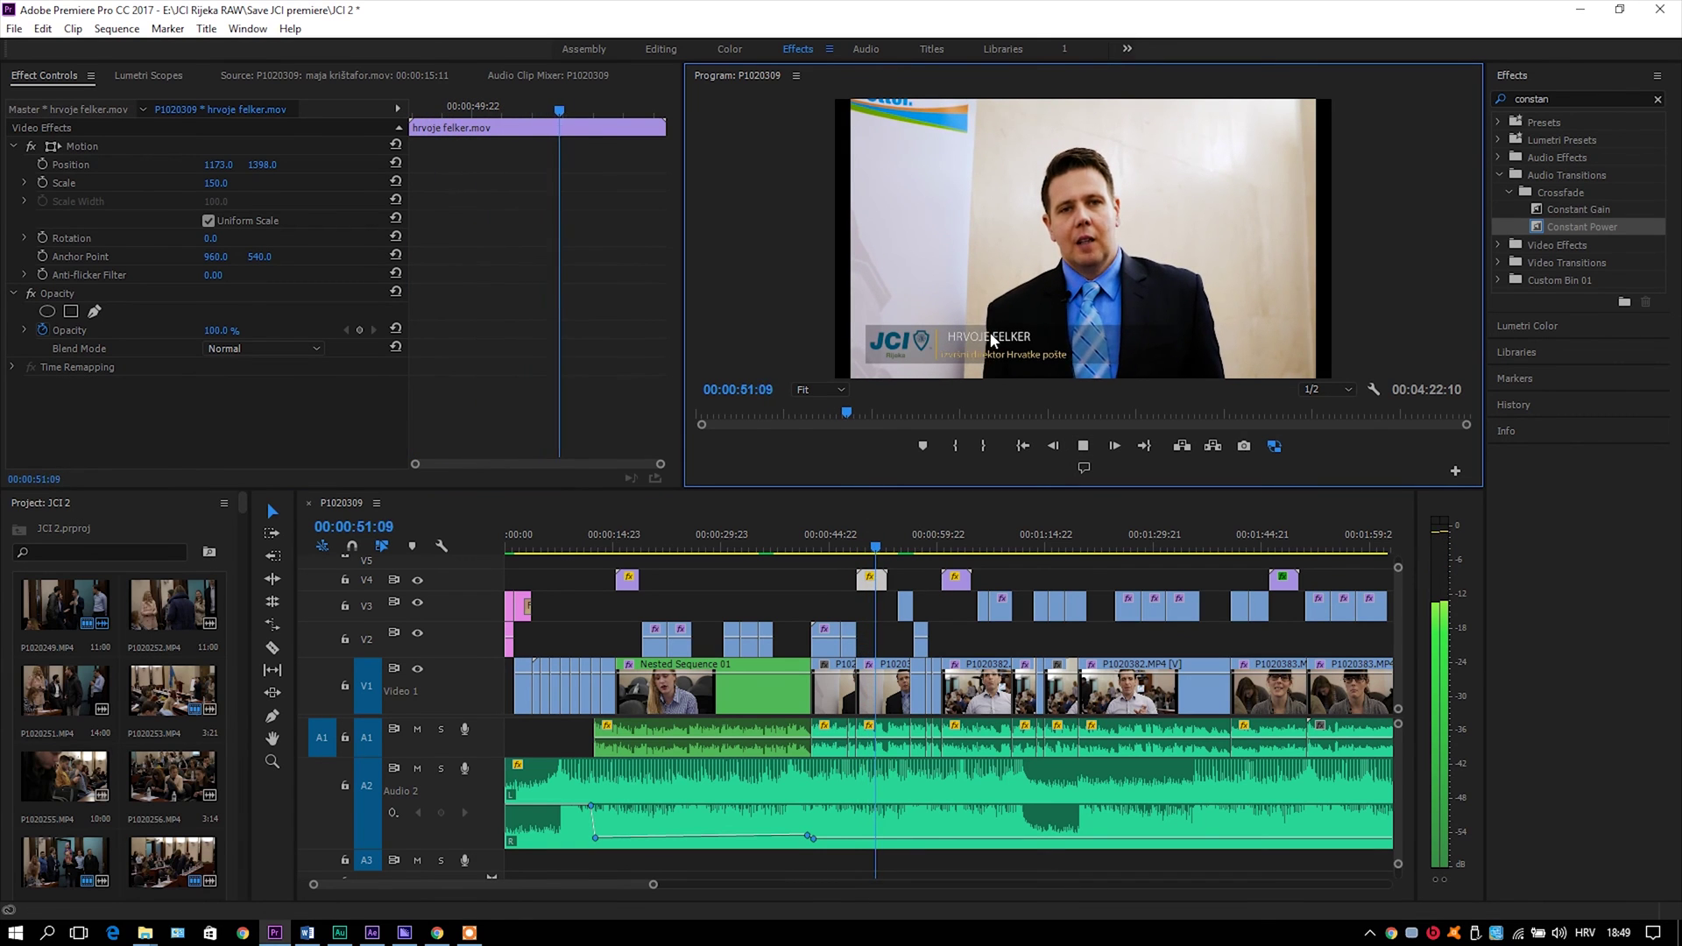
left_click(1082, 445)
key("alt+Tab")
left_click(547, 418)
Step: Review the Lower Third 22 animation and its Text22_1 and Text22_2 layers
key("Home")
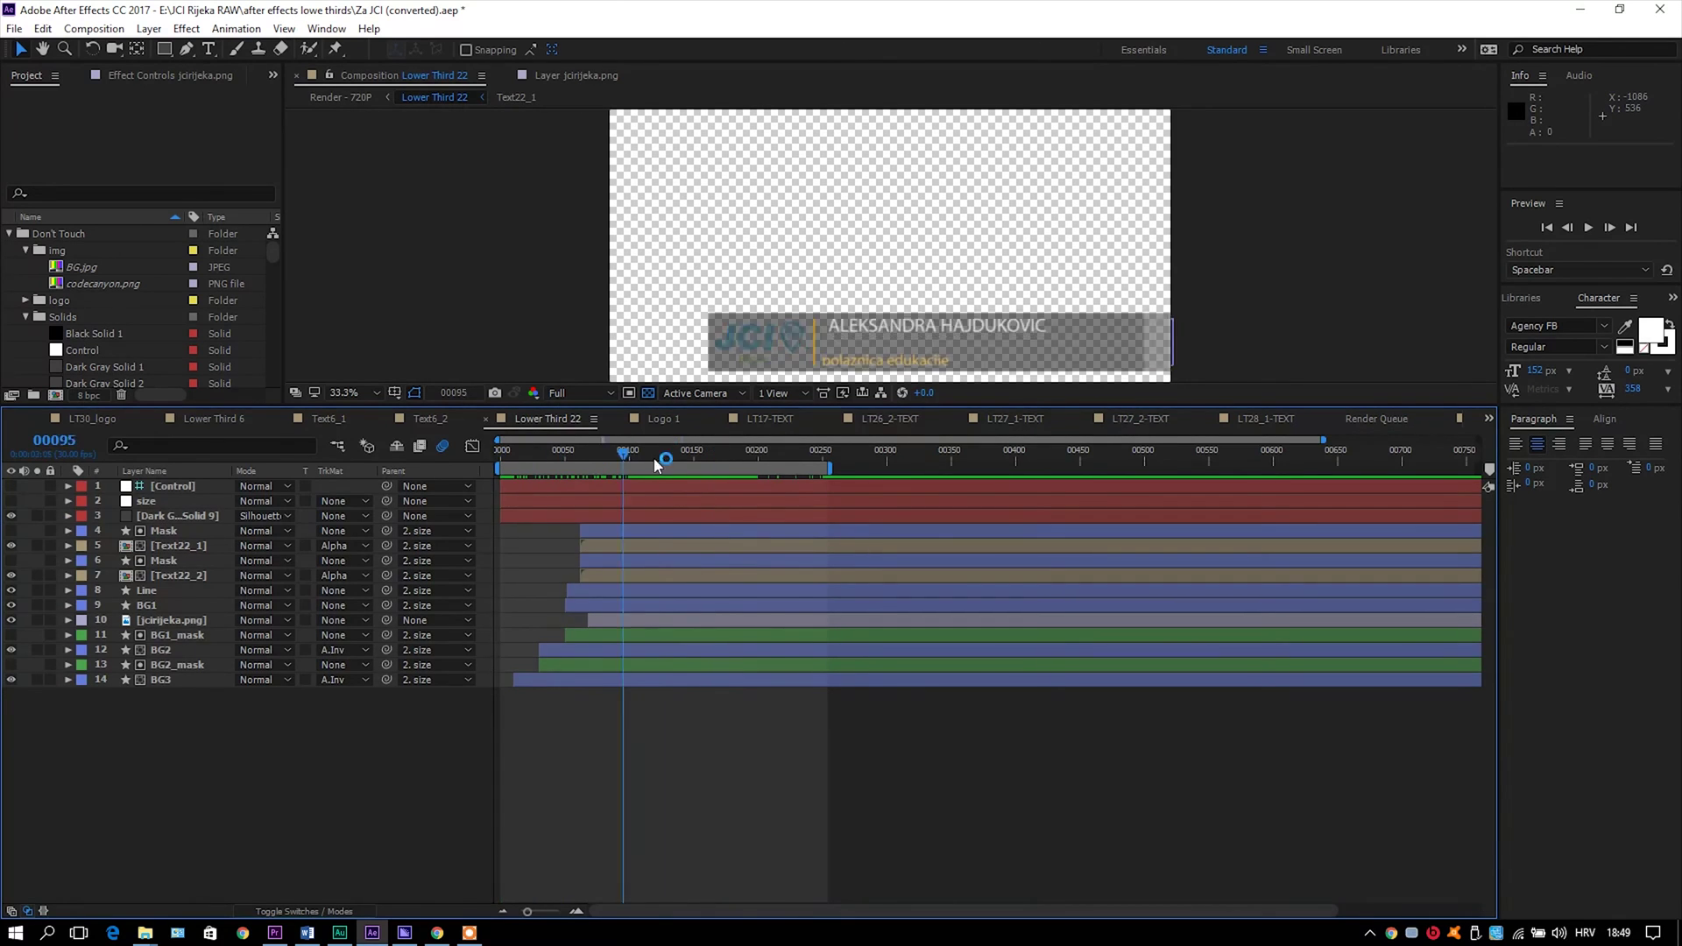
left_click(174, 576)
left_click(158, 548)
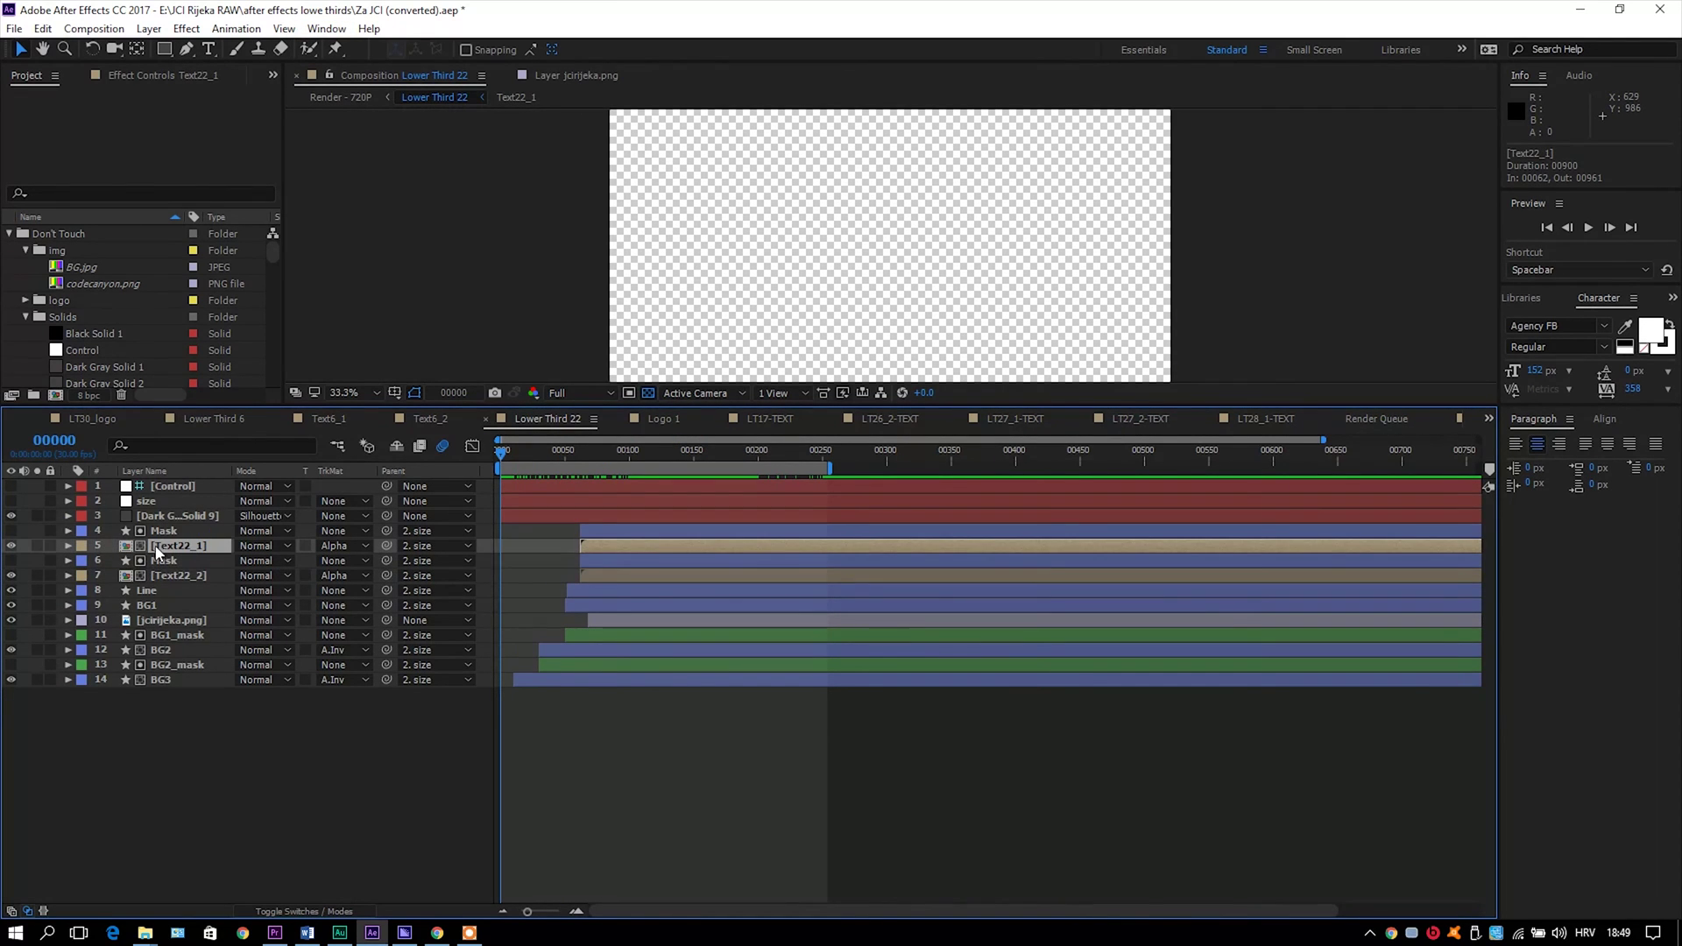
left_click_drag(508, 456, 993, 457)
key("Home")
Step: Add the comp to the render queue as QuickTime with RGB + Alpha, then return to Premiere
left_click(83, 29)
left_click(131, 197)
left_click(128, 881)
left_click(225, 100)
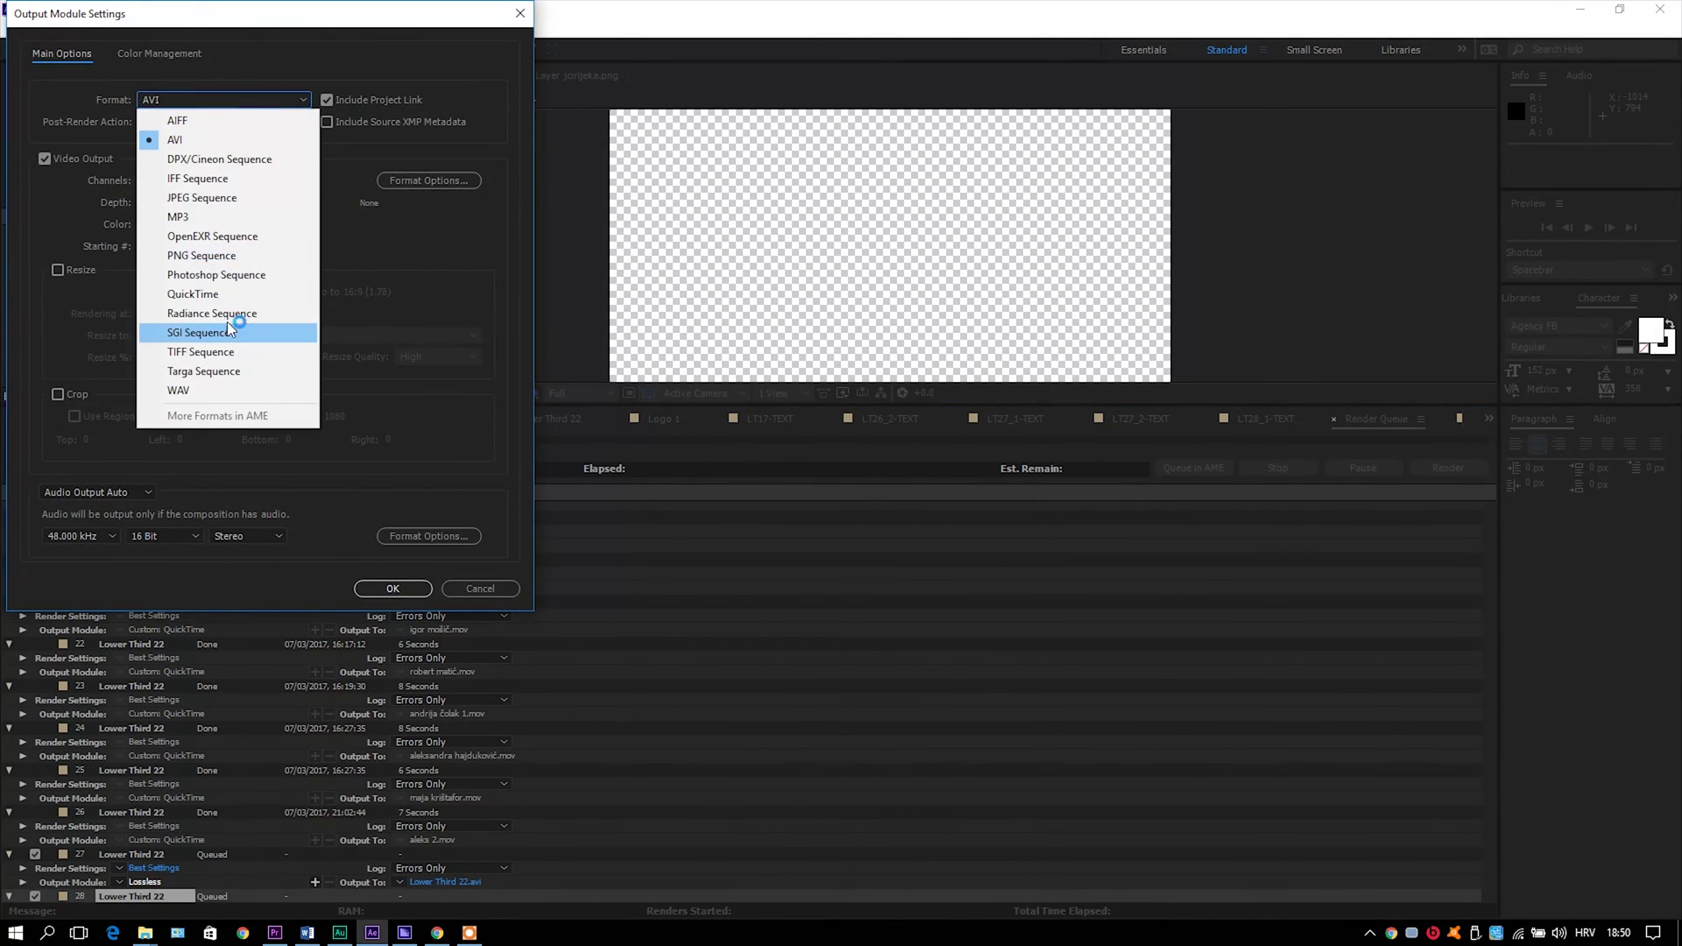
left_click(236, 327)
left_click(214, 181)
left_click(257, 244)
left_click(391, 587)
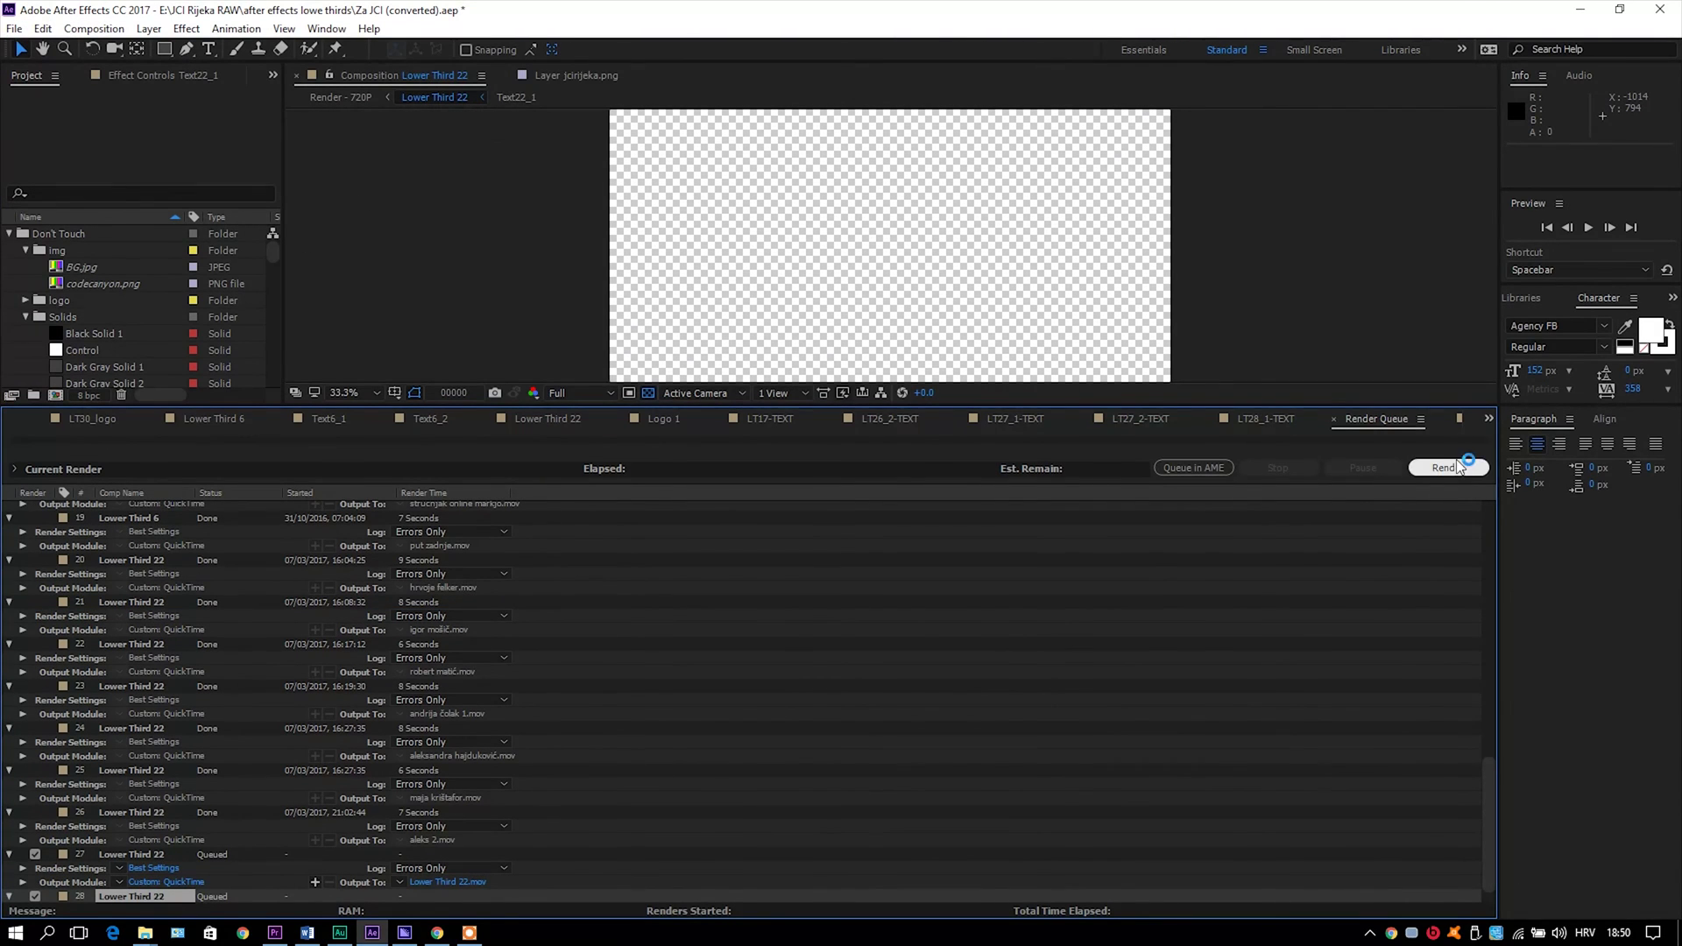
mouse_move(274, 934)
left_click(274, 874)
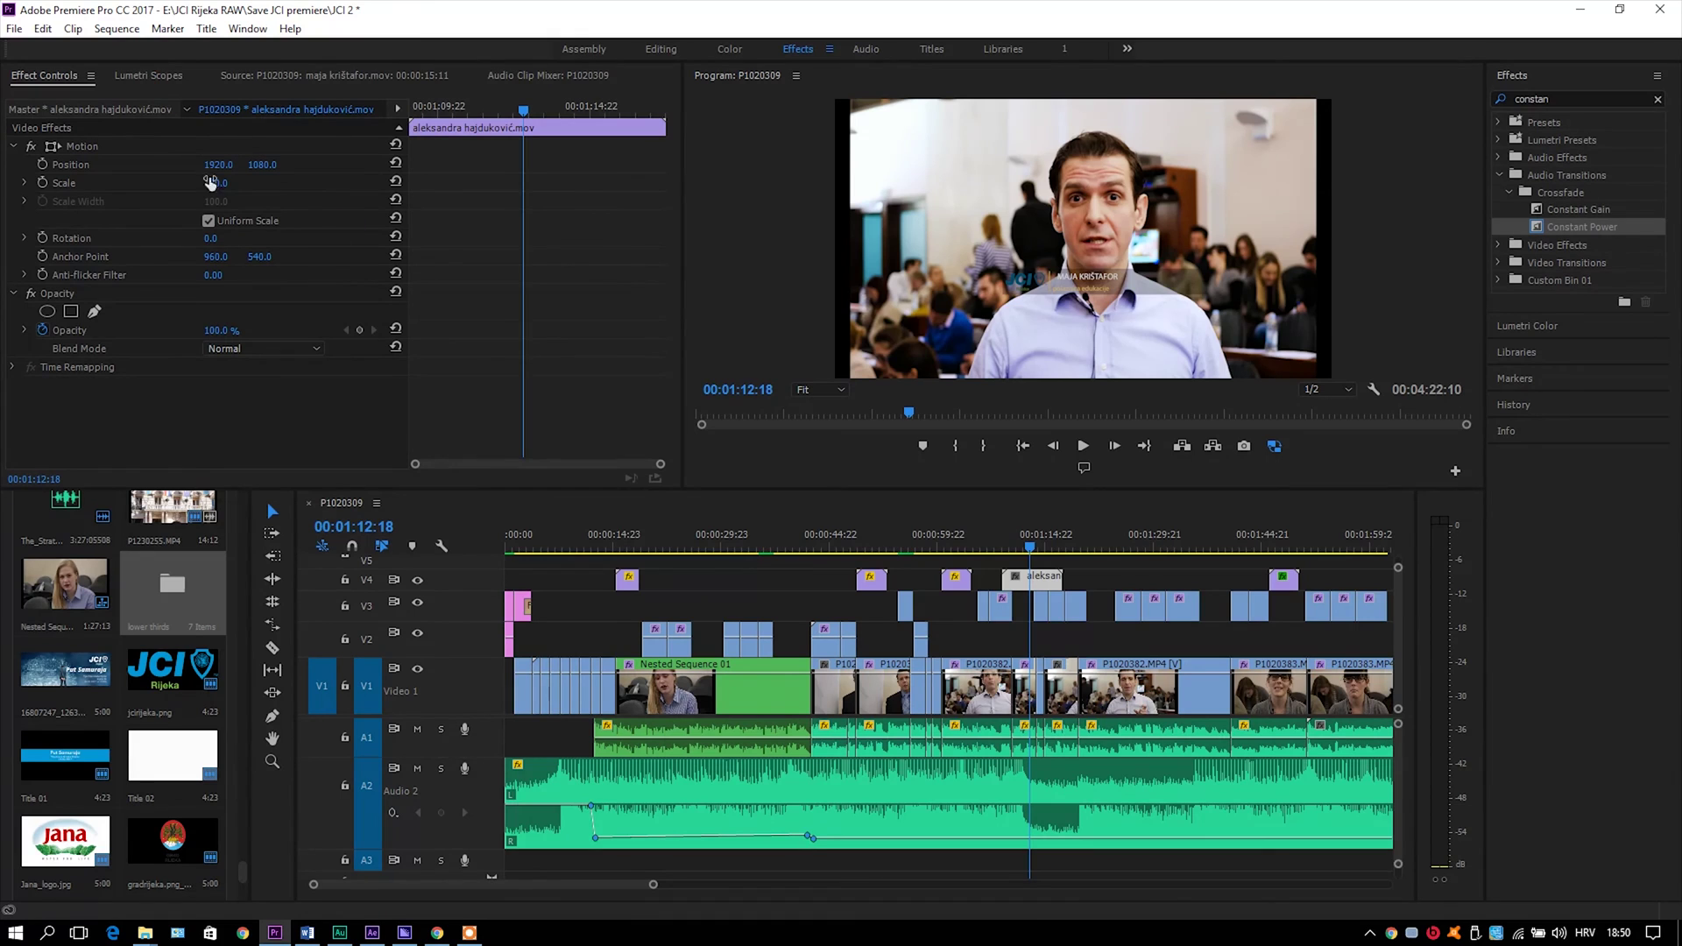
Step: Set the lower-third title's Scale to 190 and its Speed/Duration to 150%
left_click_drag(208, 182, 327, 183)
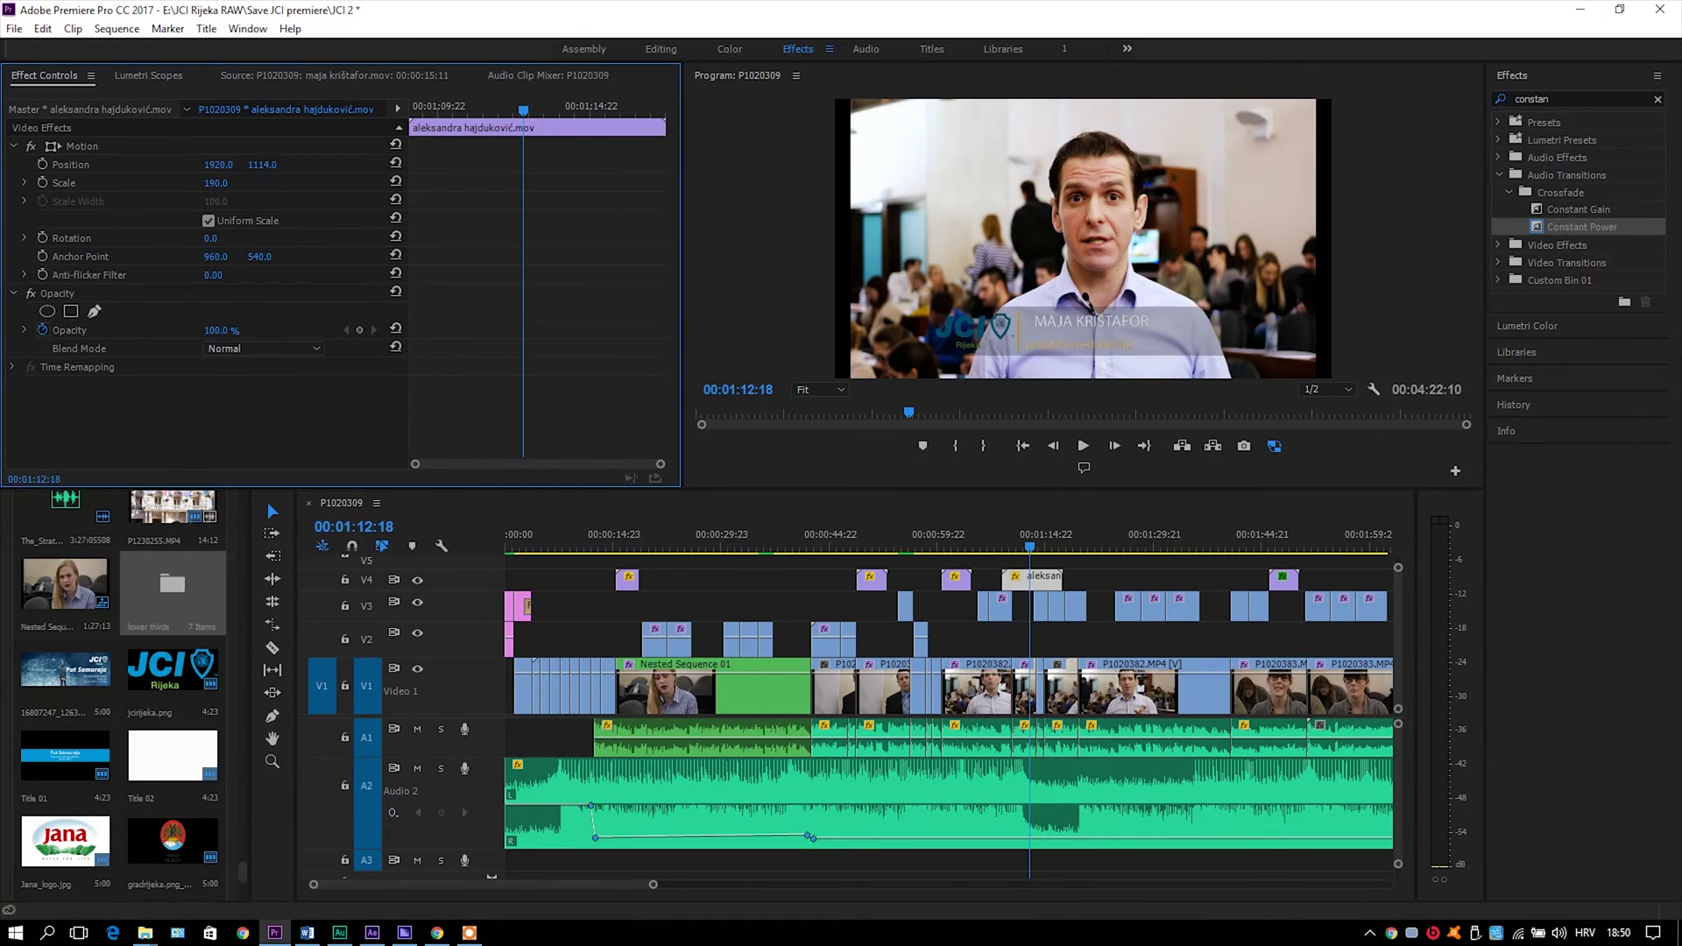
right_click(1025, 687)
left_click(1091, 695)
type("150")
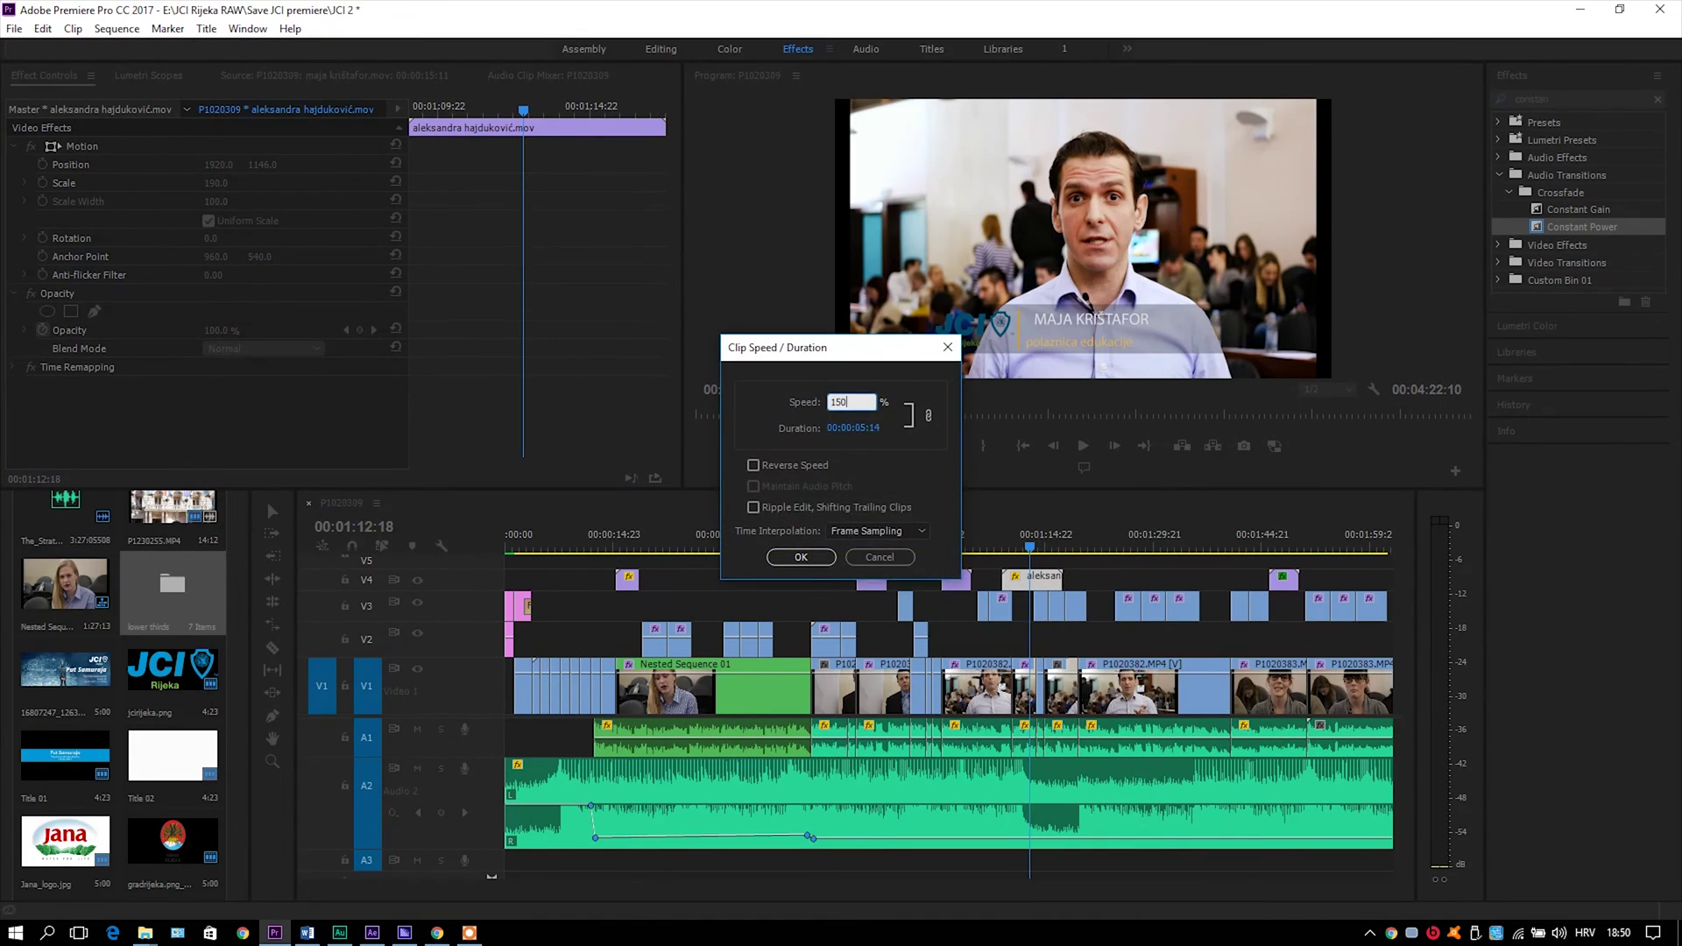
key("Return")
key("space")
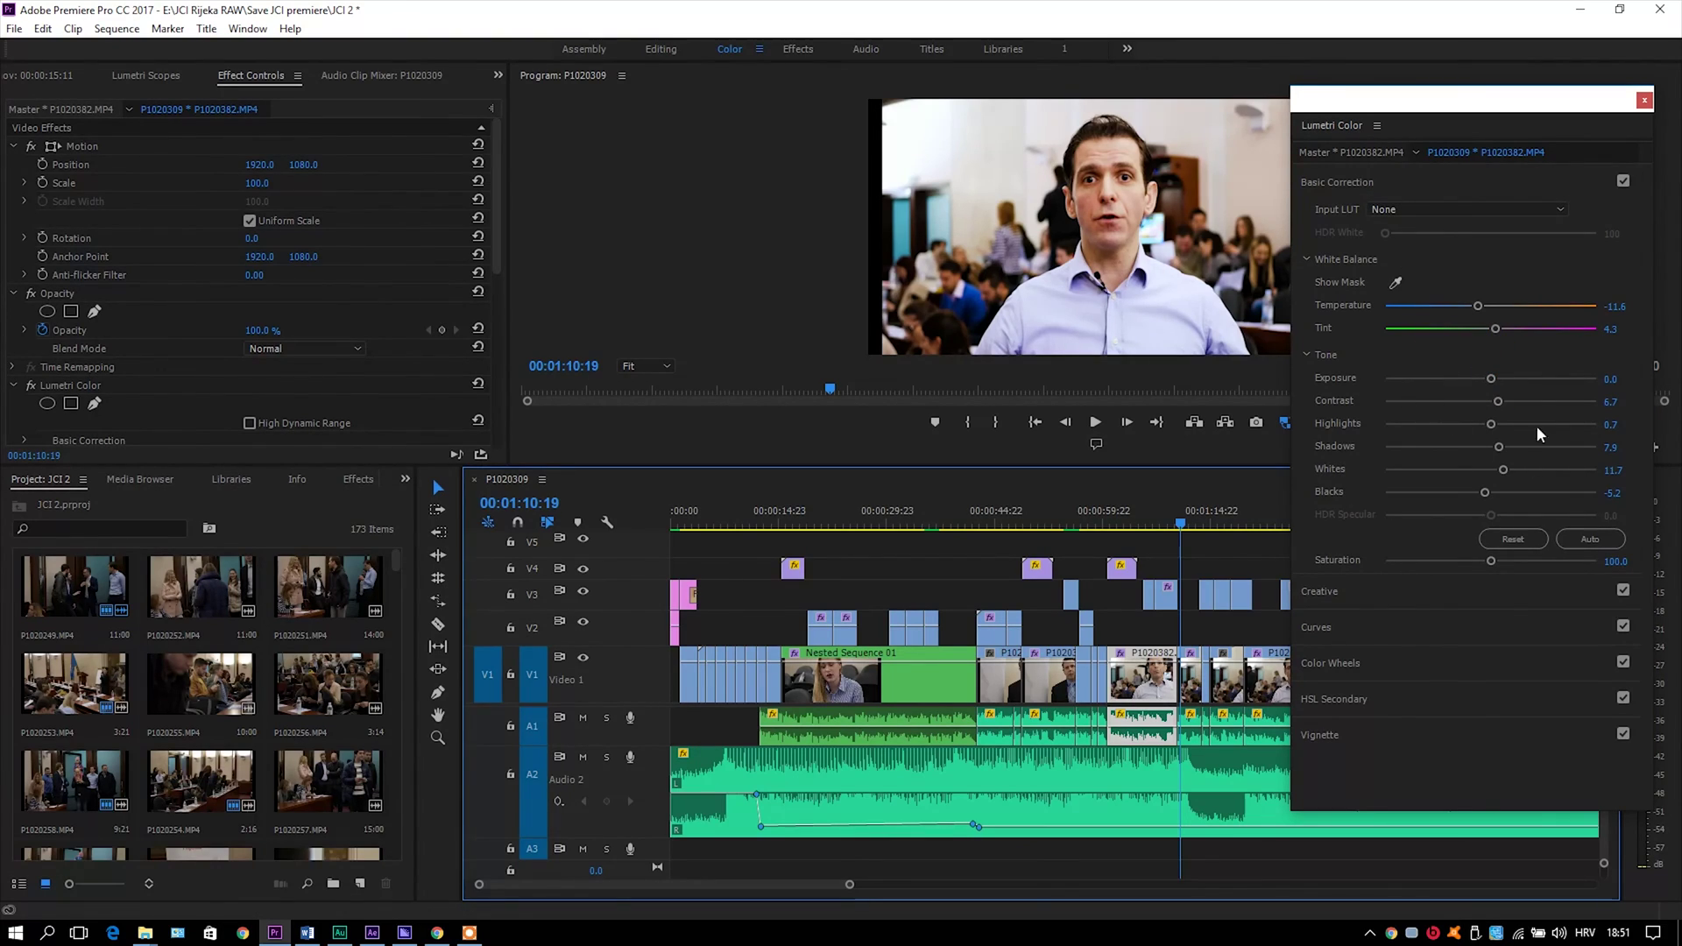
Step: Expand Lumetri Creative and Curves, then apply the TIL look in Magic Bullet Looks
left_click(1344, 598)
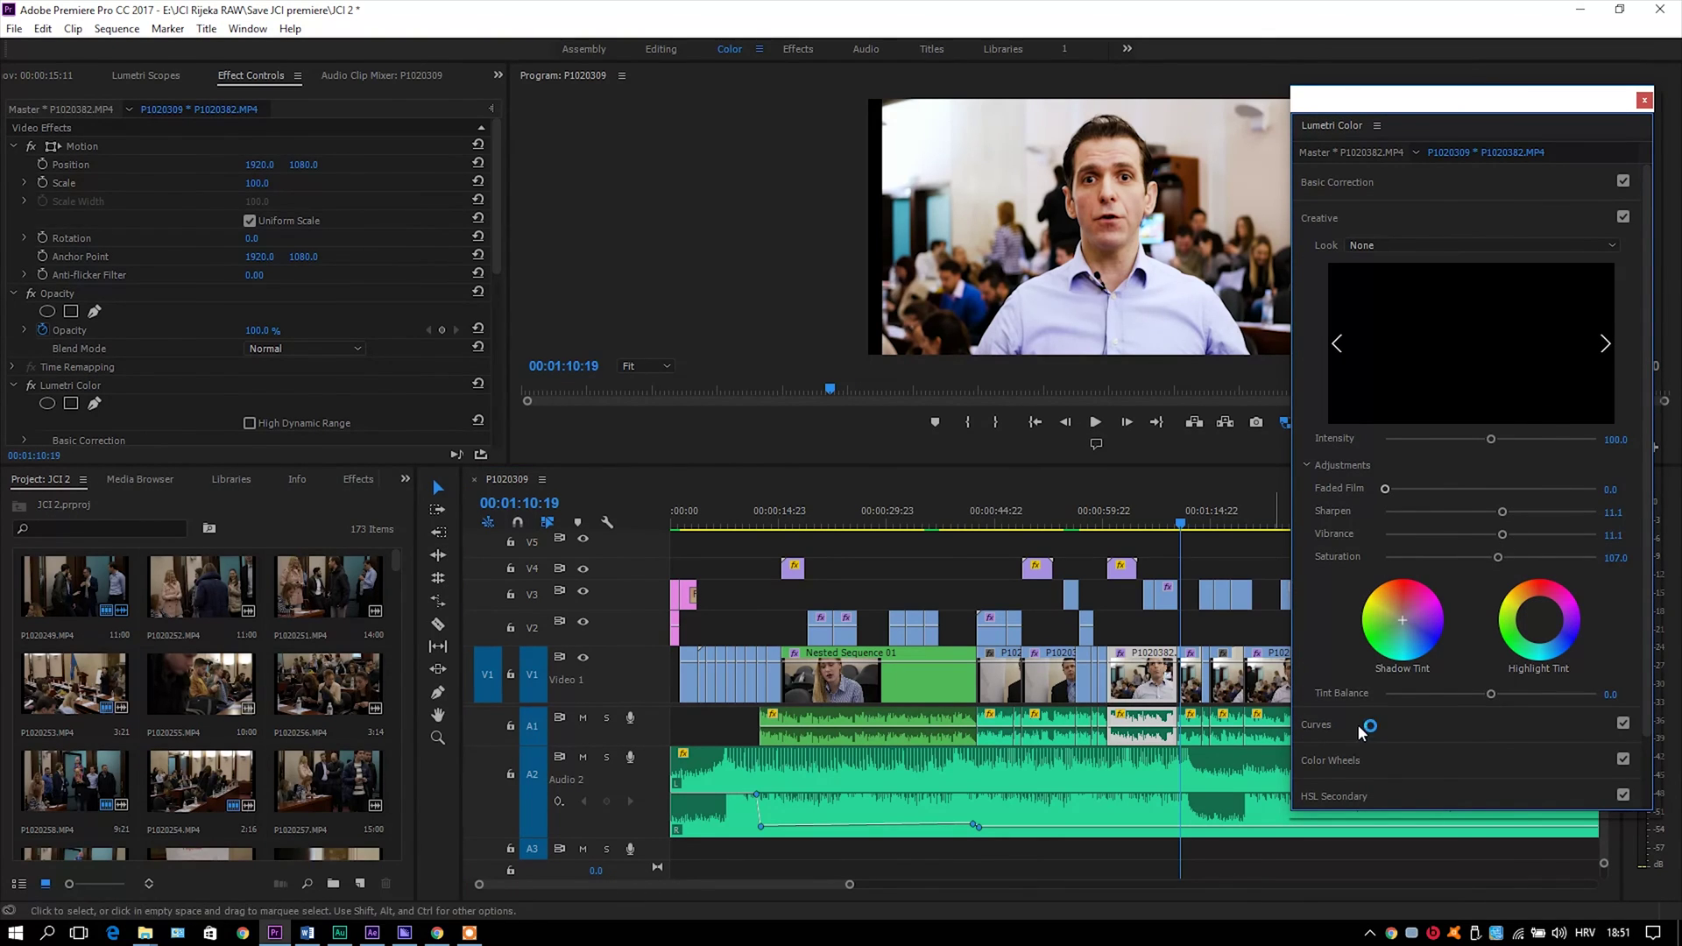
left_click(1316, 725)
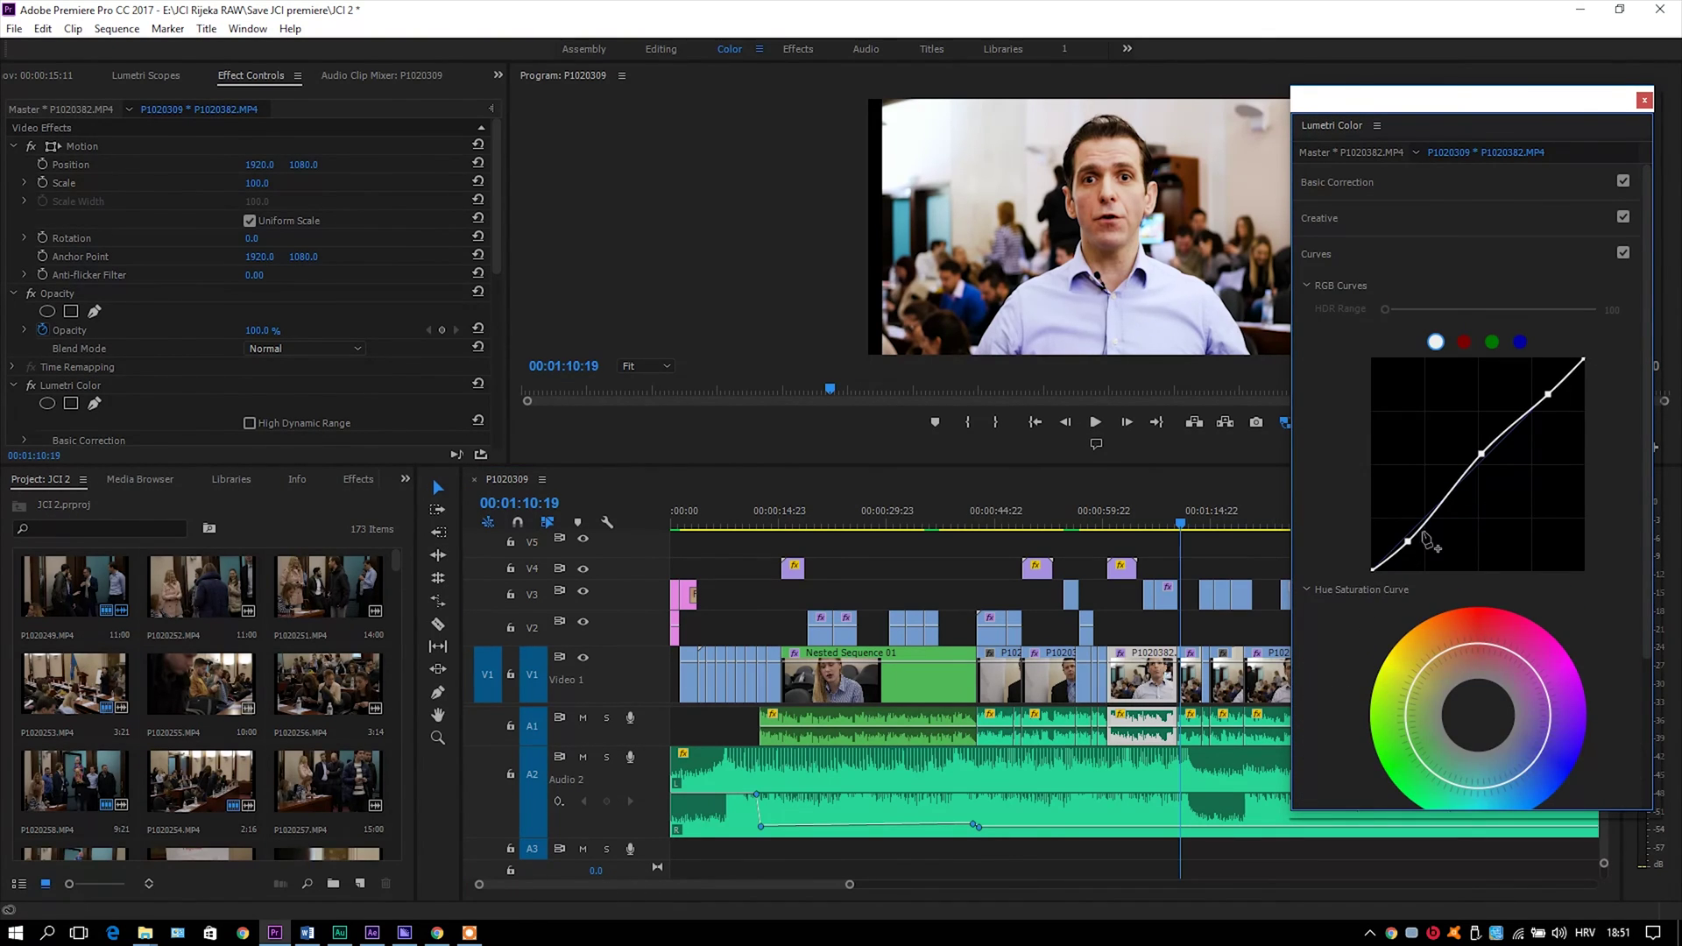
left_click_drag(502, 197, 502, 355)
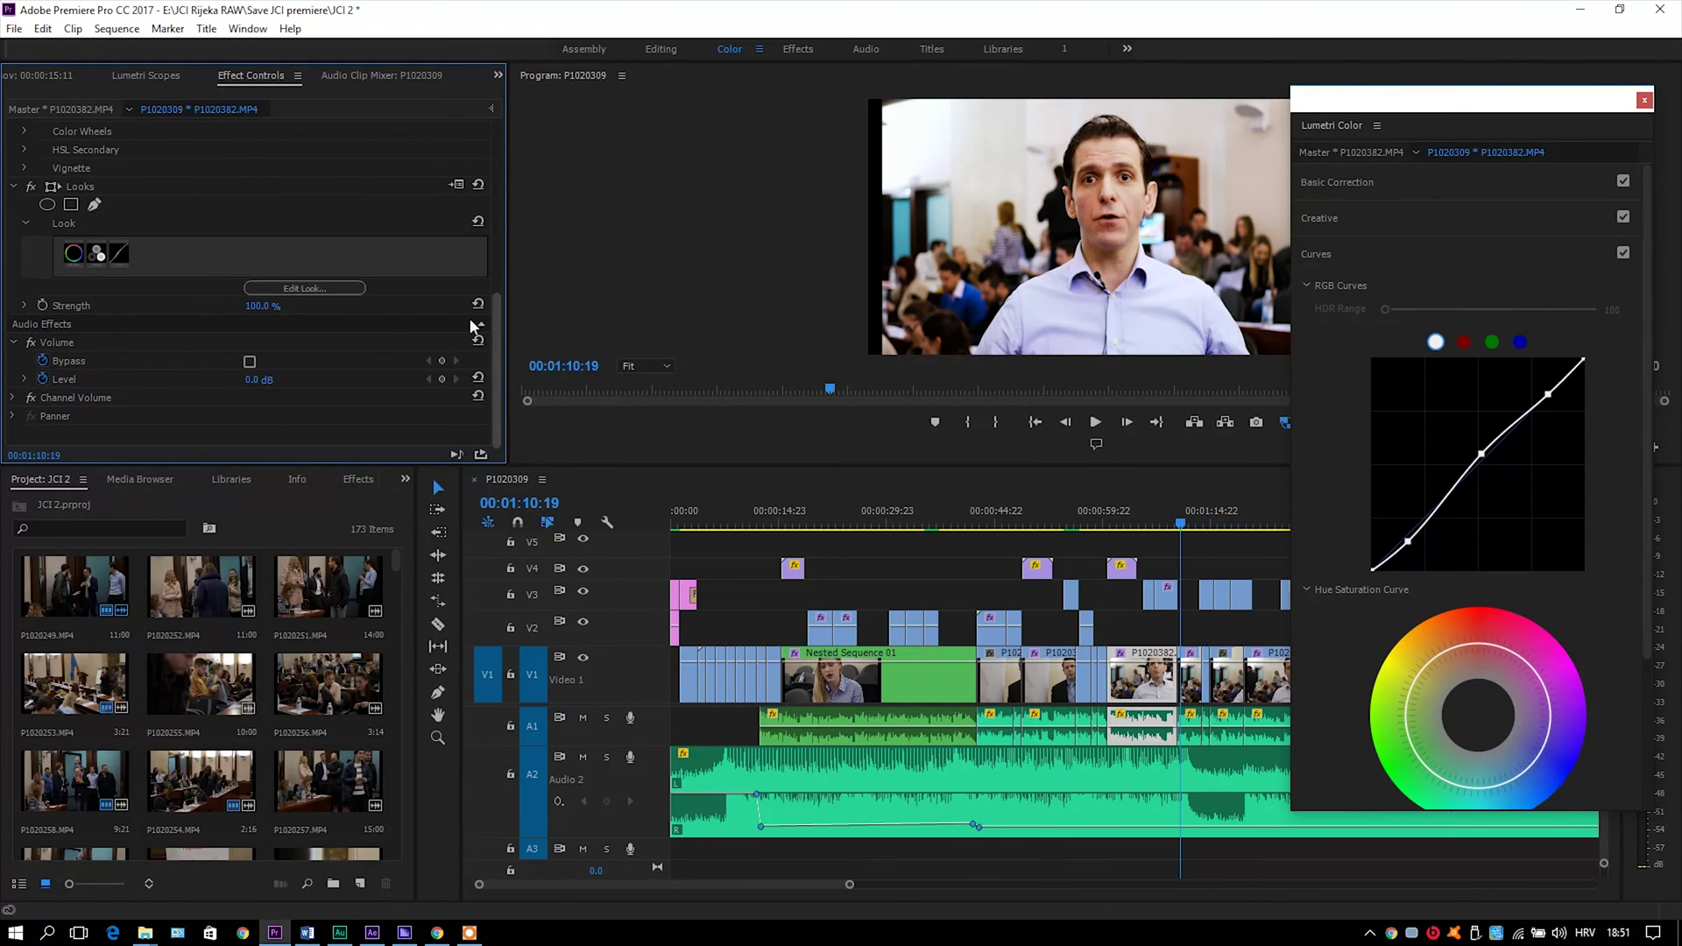
left_click(337, 290)
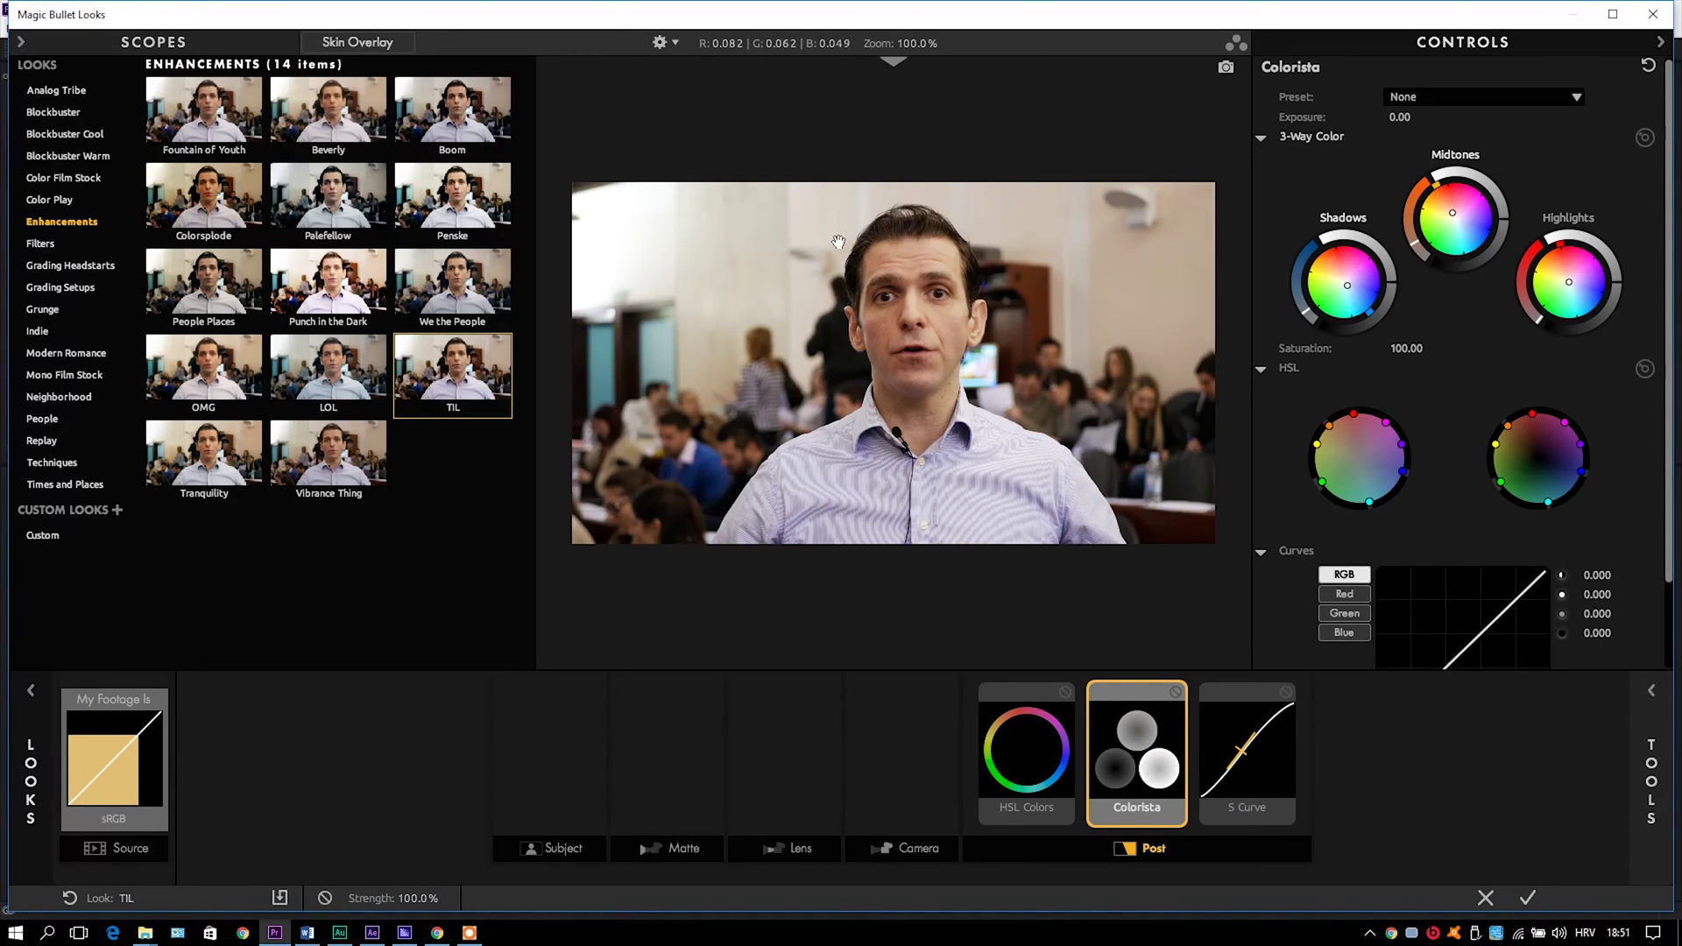
left_click(1525, 899)
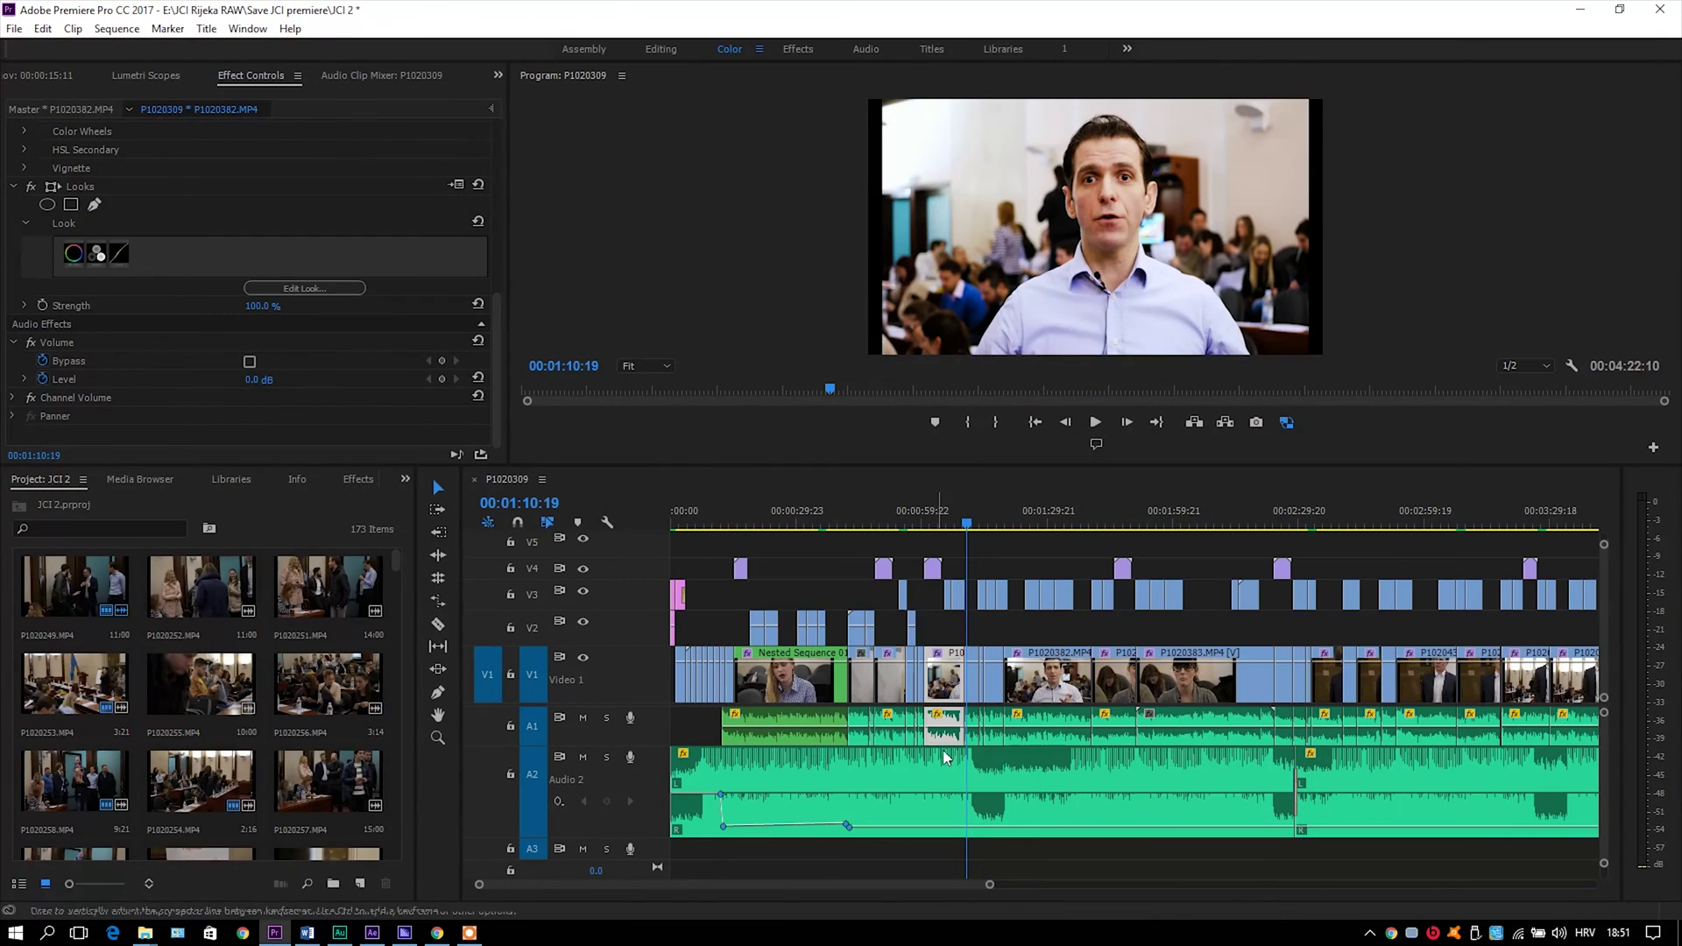
left_click_drag(992, 884, 1034, 883)
left_click(929, 516)
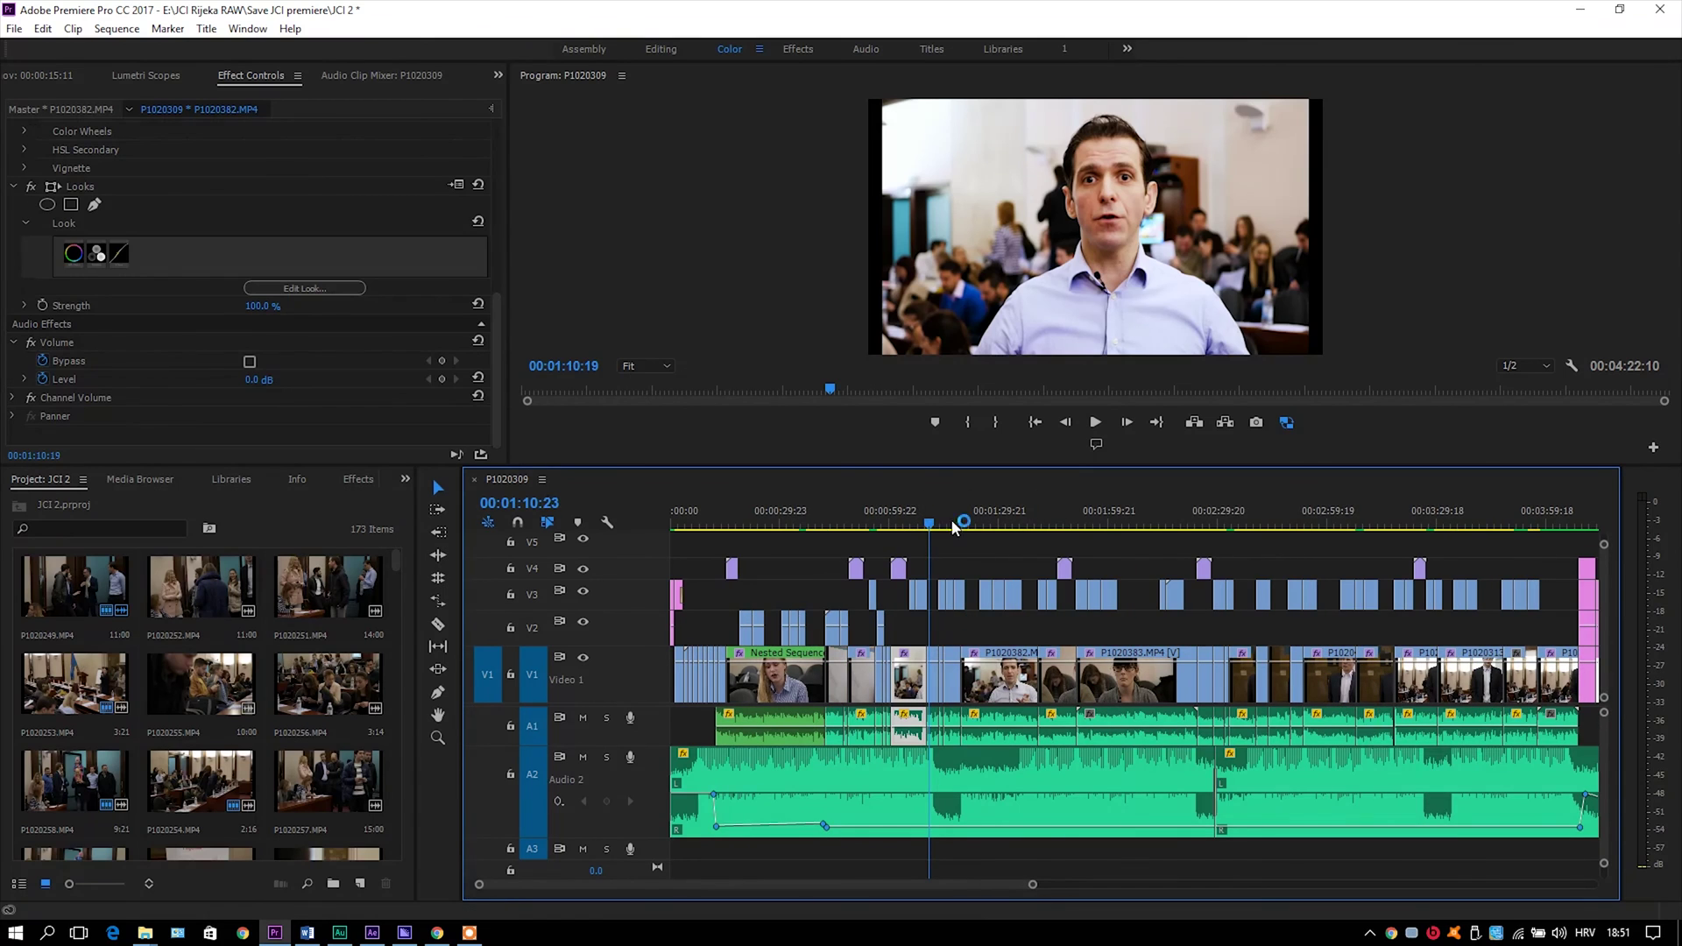
left_click_drag(1446, 563, 1542, 568)
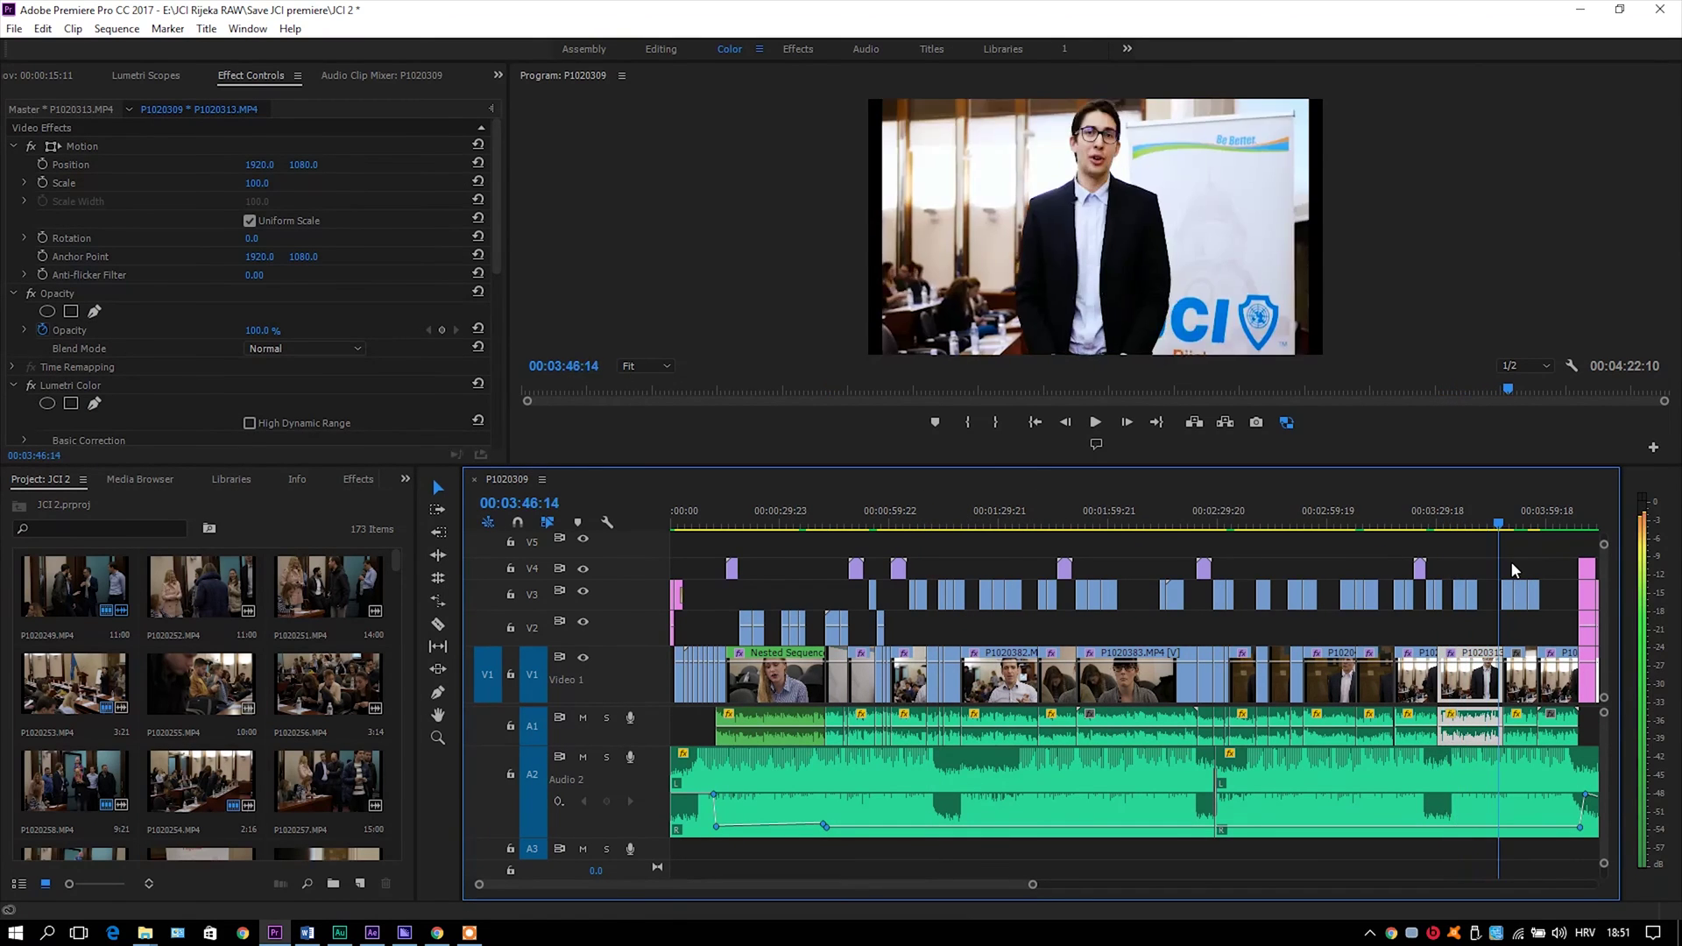
key("j")
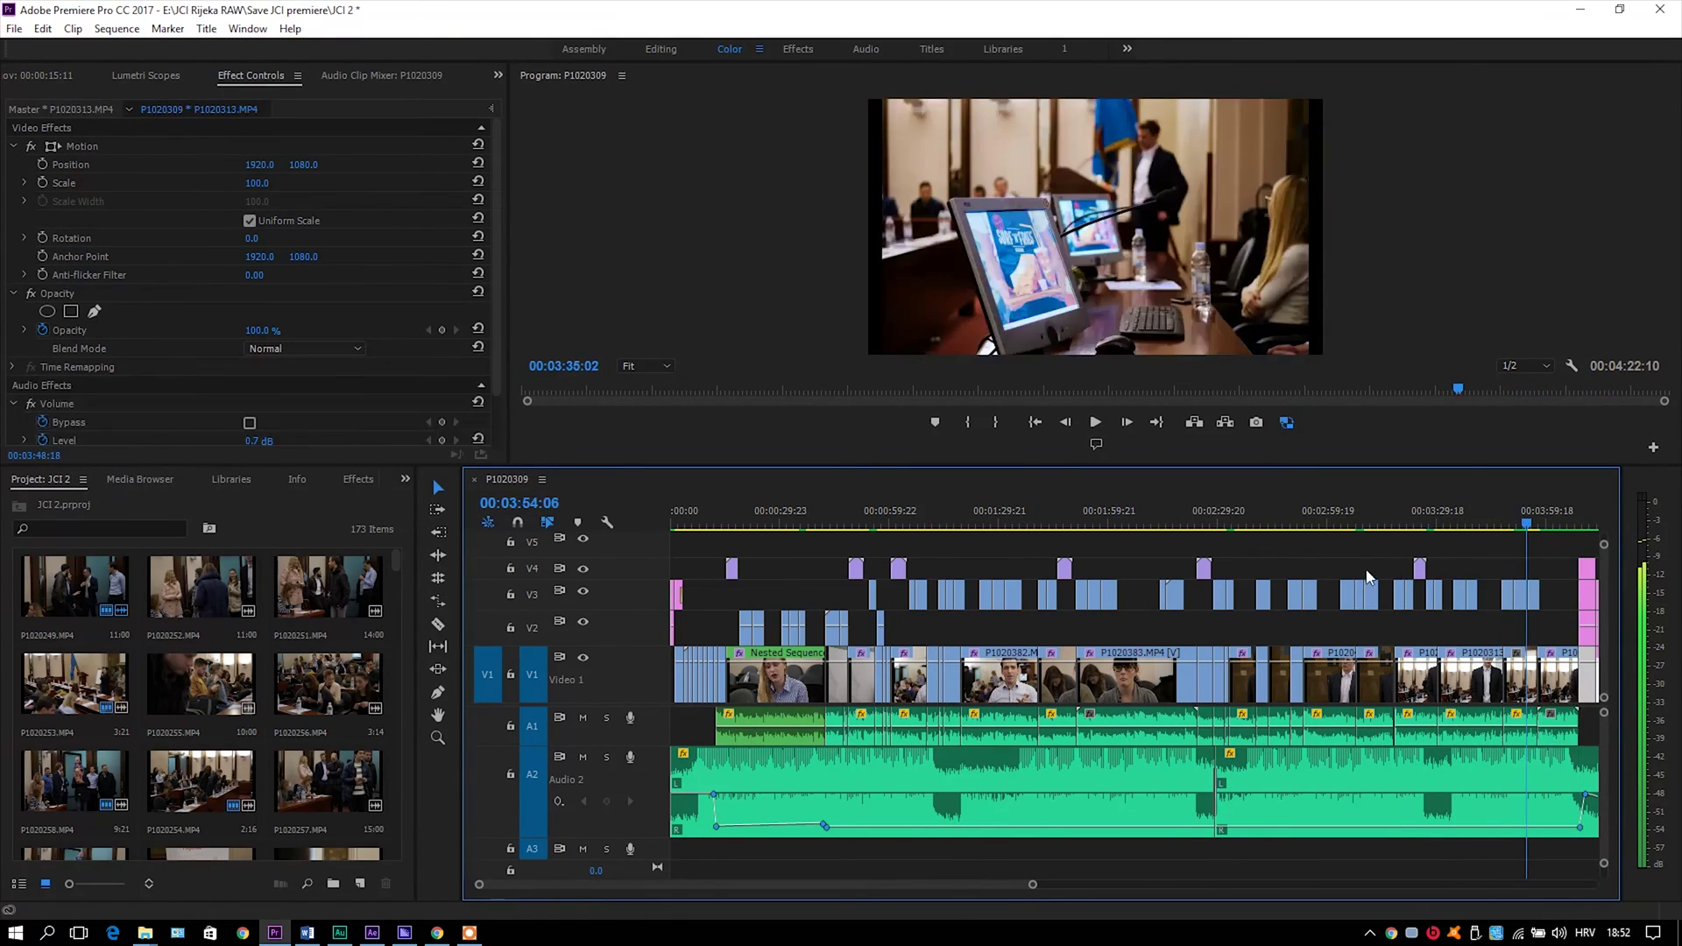
left_click_drag(1085, 570, 791, 564)
left_click(1092, 424)
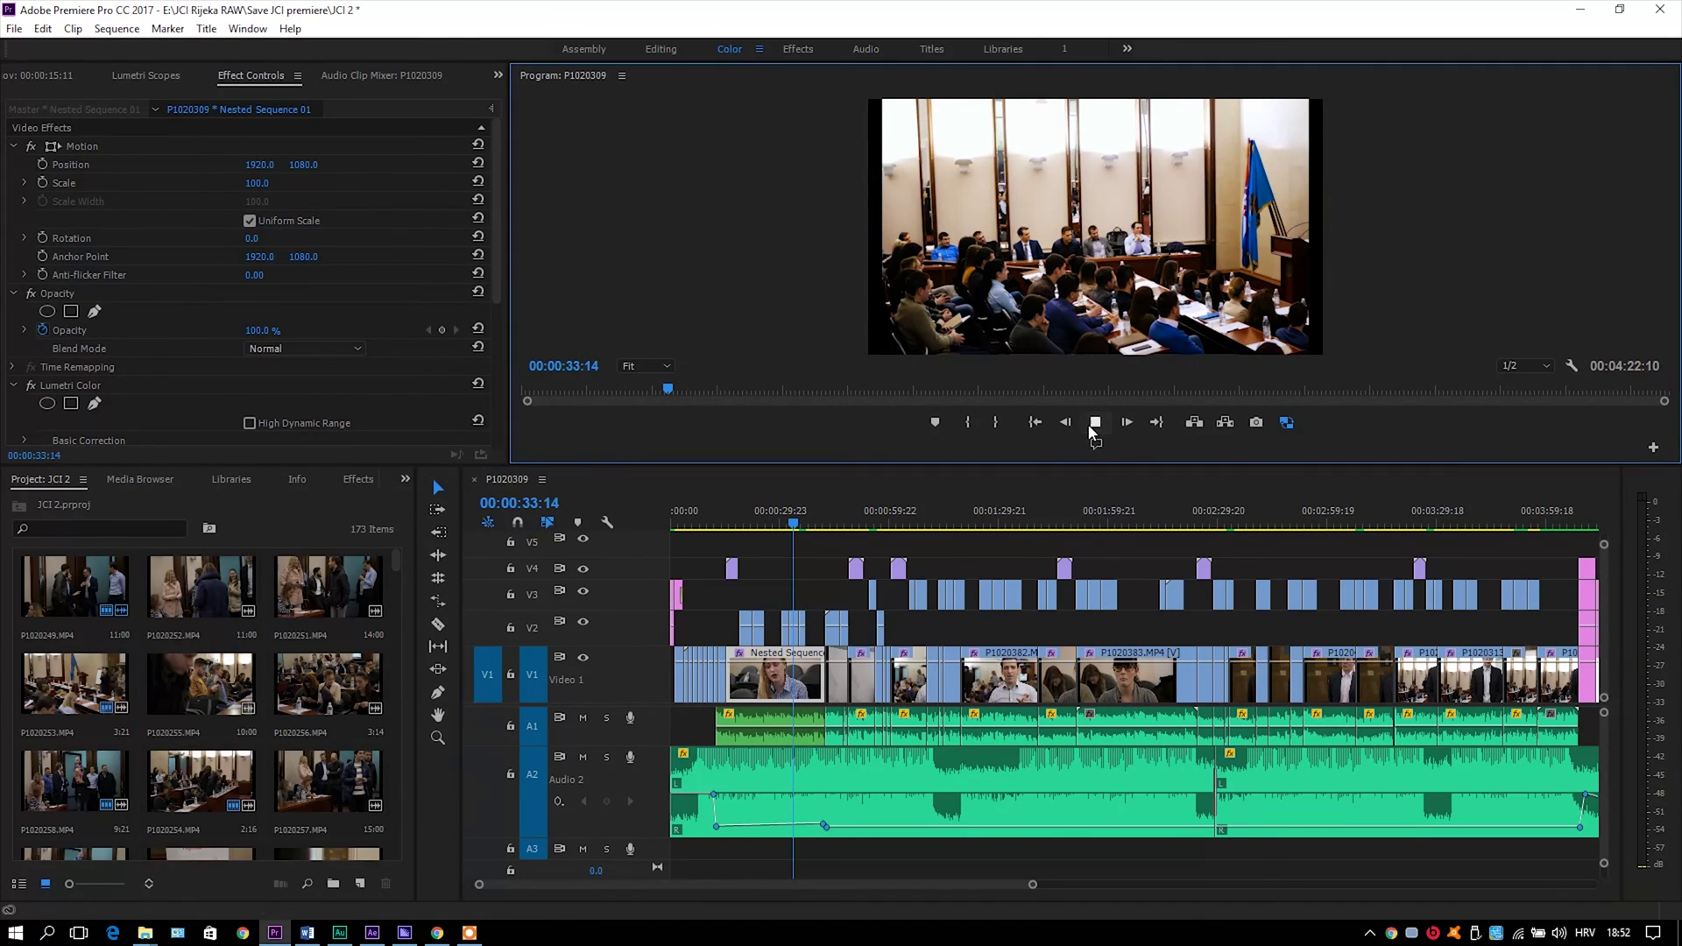
left_click(1093, 425)
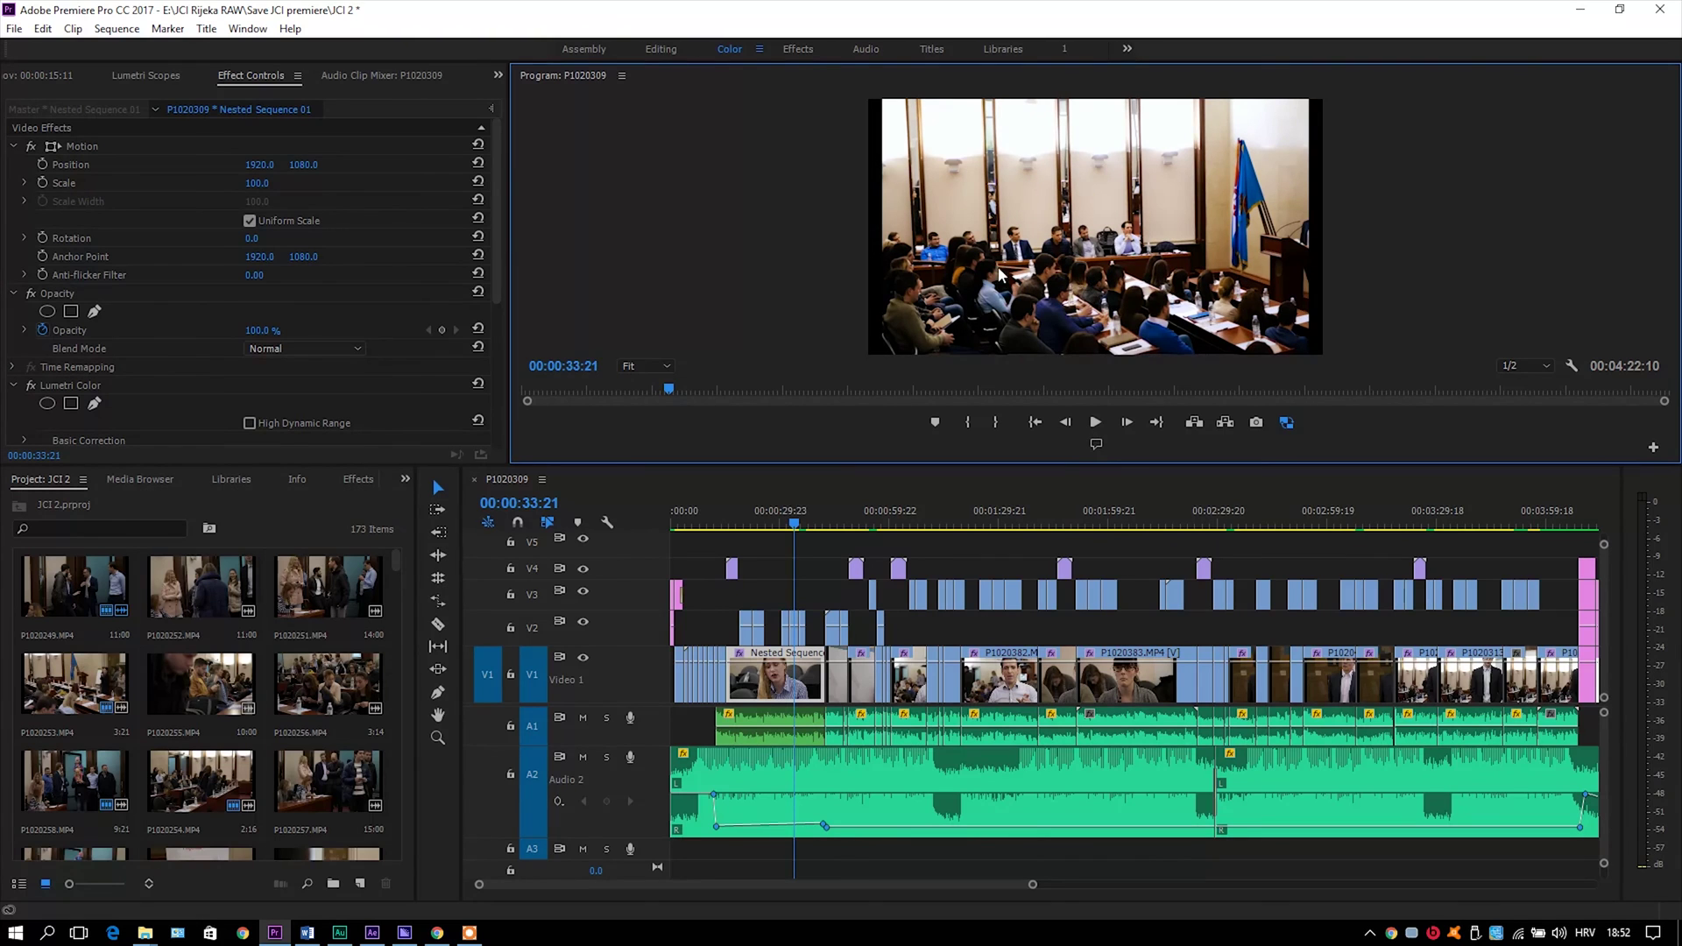